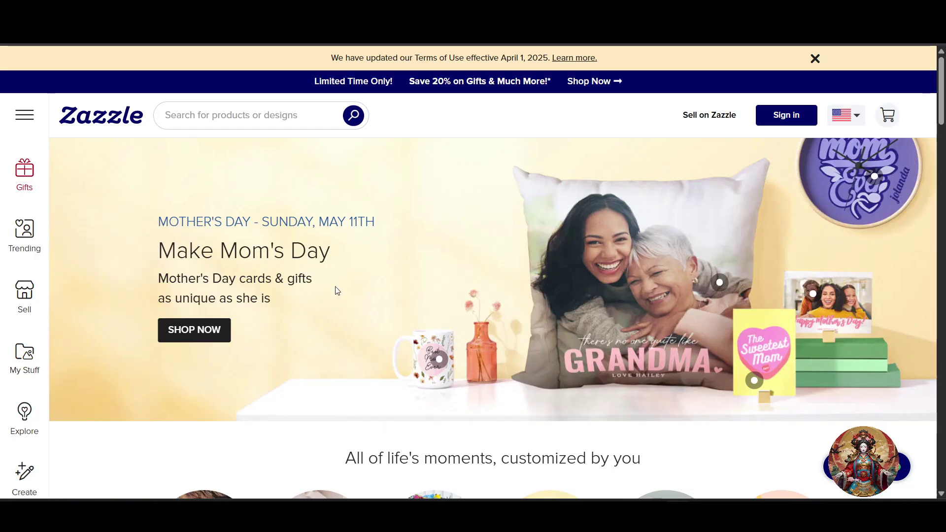
Look over the Zazzle home page's gift and inspiration sections and the available region and language choices.
scroll(317, 295, "down", 3)
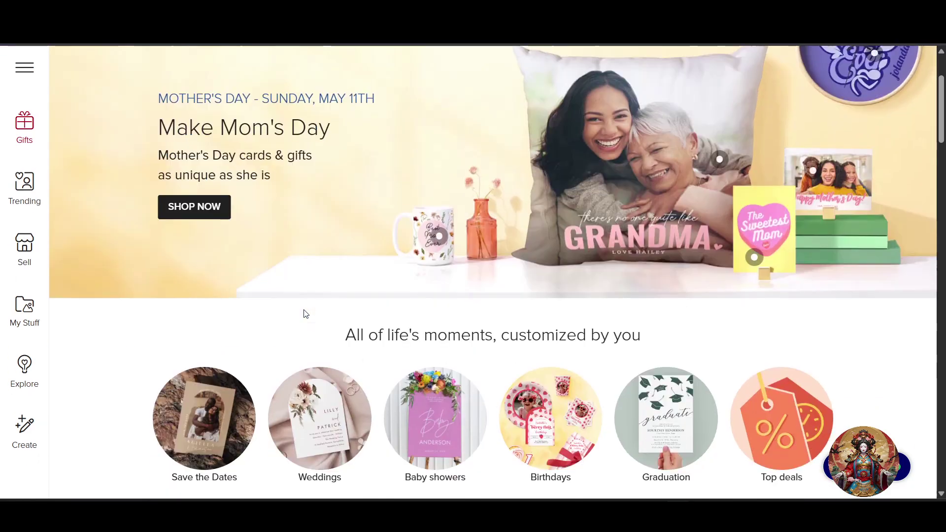
scroll(305, 309, "down", 8)
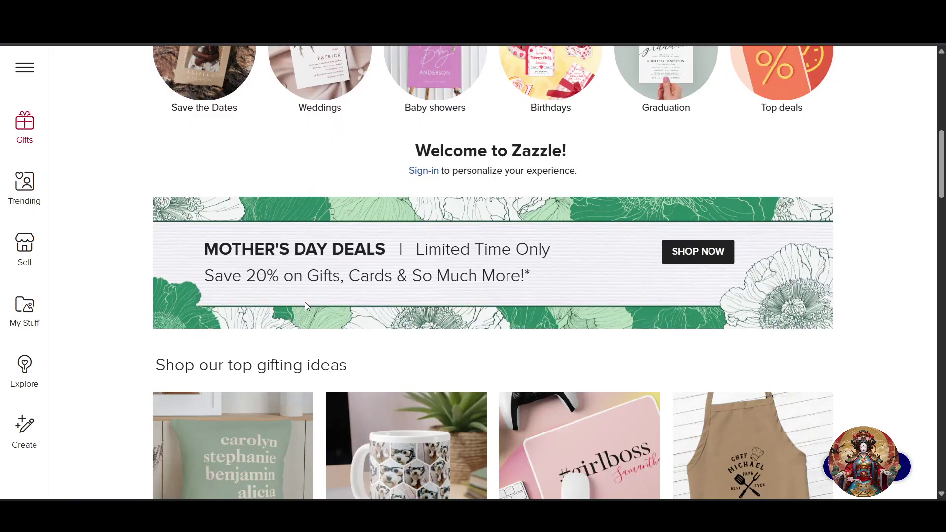
scroll(305, 306, "down", 10)
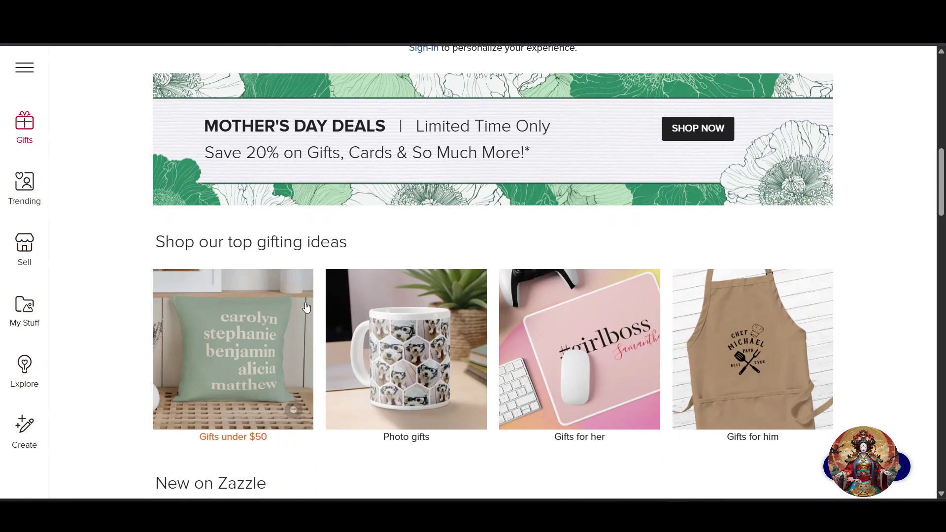
scroll(303, 308, "down", 2)
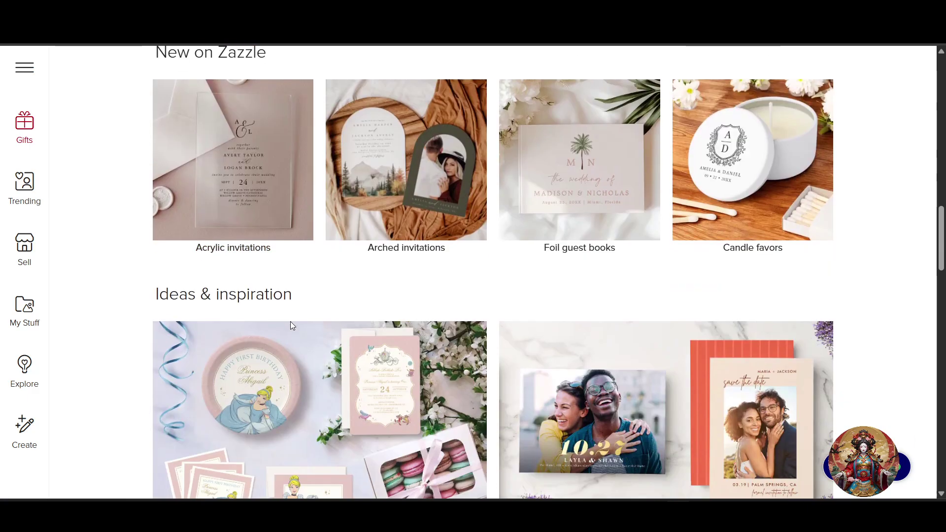
scroll(291, 321, "up", 12)
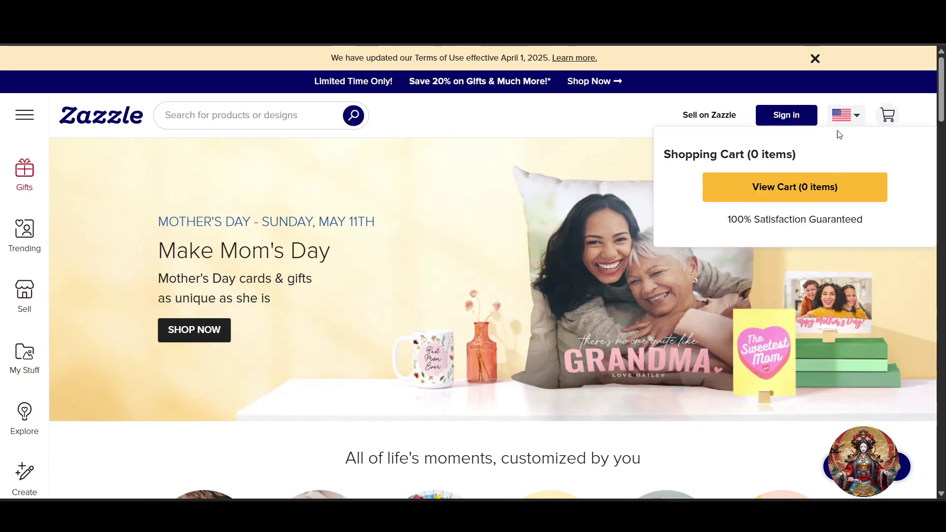
left_click(841, 116)
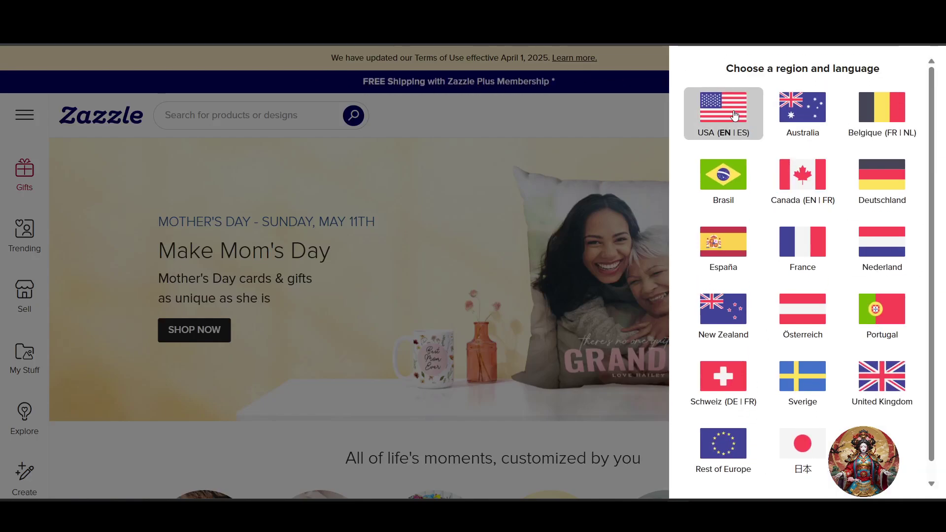
left_click(551, 207)
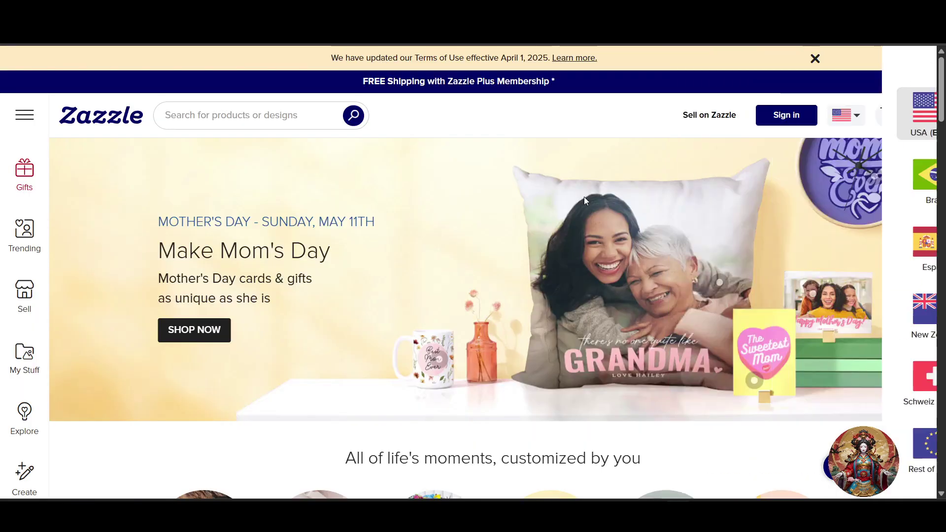
Sign in to Zazzle with a Google account, allowing third-party cookies for Google Sign-In.
left_click(791, 120)
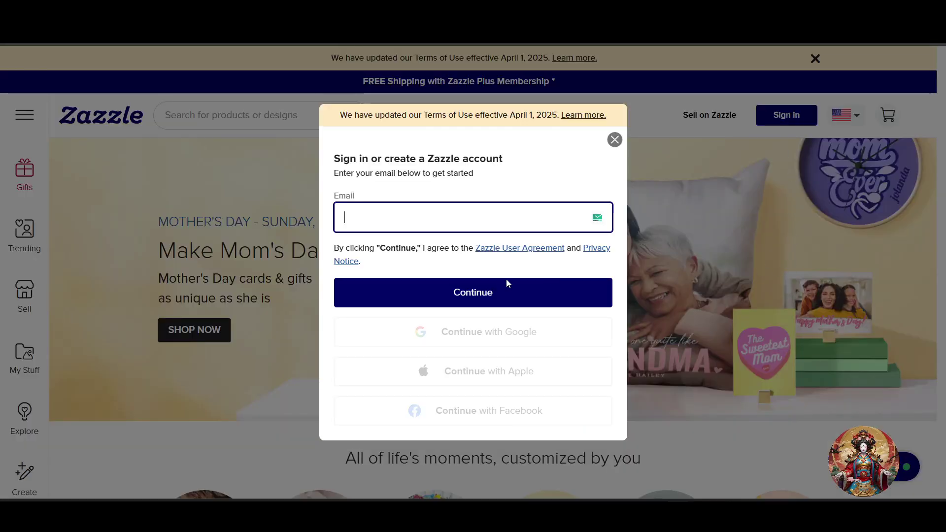
left_click(487, 339)
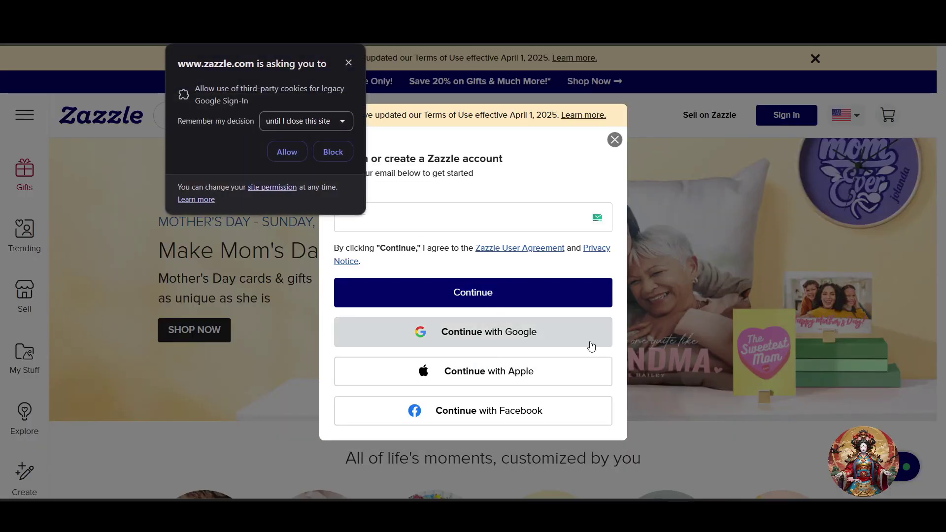
left_click(286, 151)
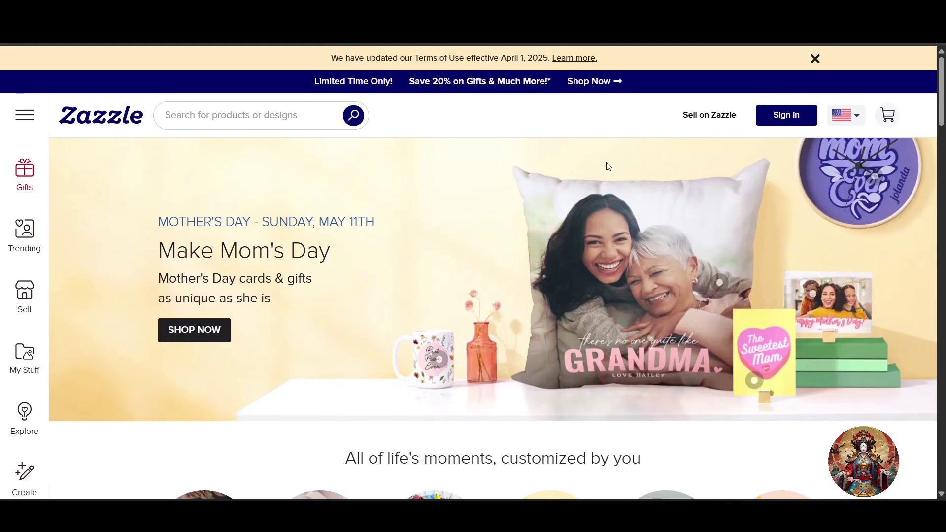
scroll(634, 189, "down", 5)
scroll(645, 187, "up", 5)
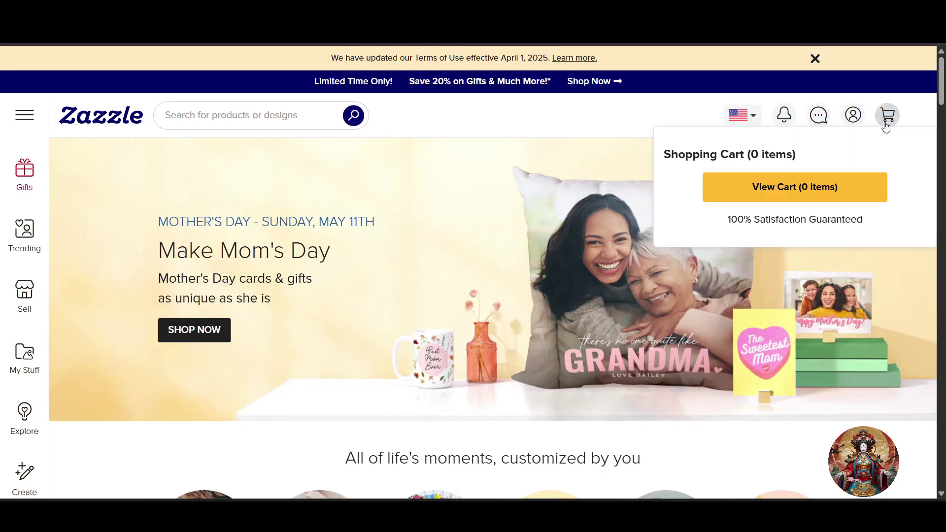
Review the options in the signed-in account menu and close it again.
left_click(853, 117)
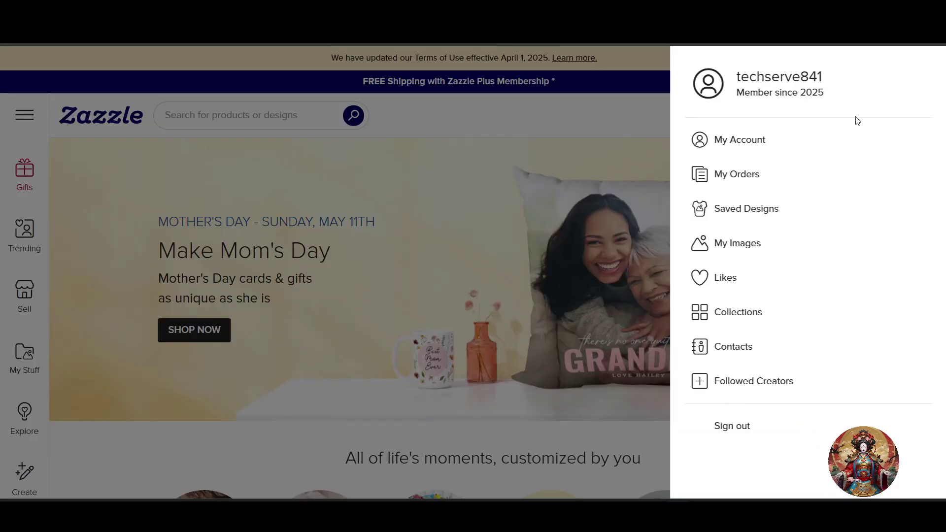
left_click(541, 181)
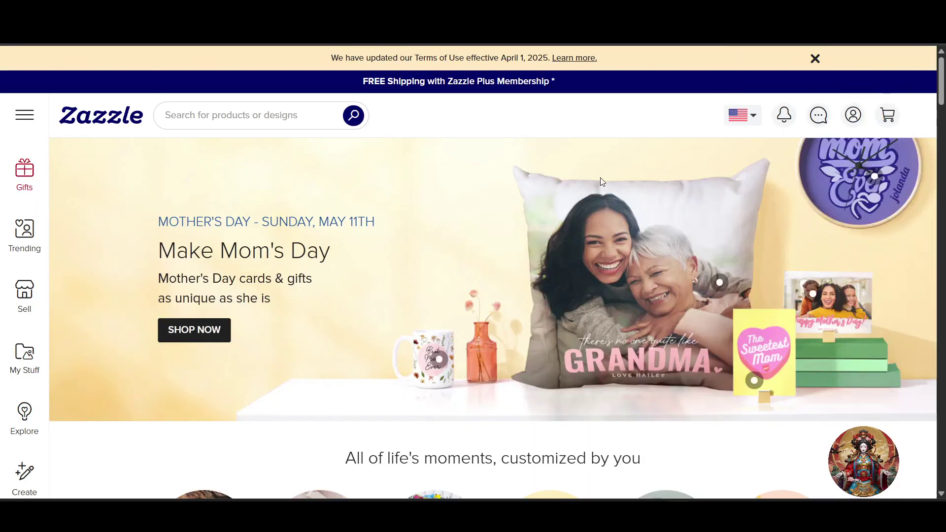
scroll(600, 182, "down", 2)
scroll(602, 183, "up", 2)
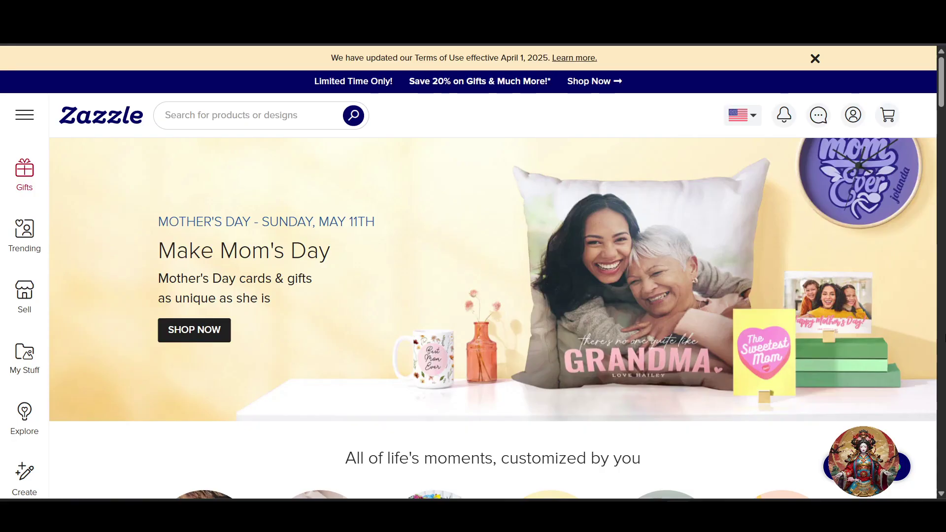
Open the My Account profile page and check the account menu from there.
left_click(861, 121)
left_click(738, 139)
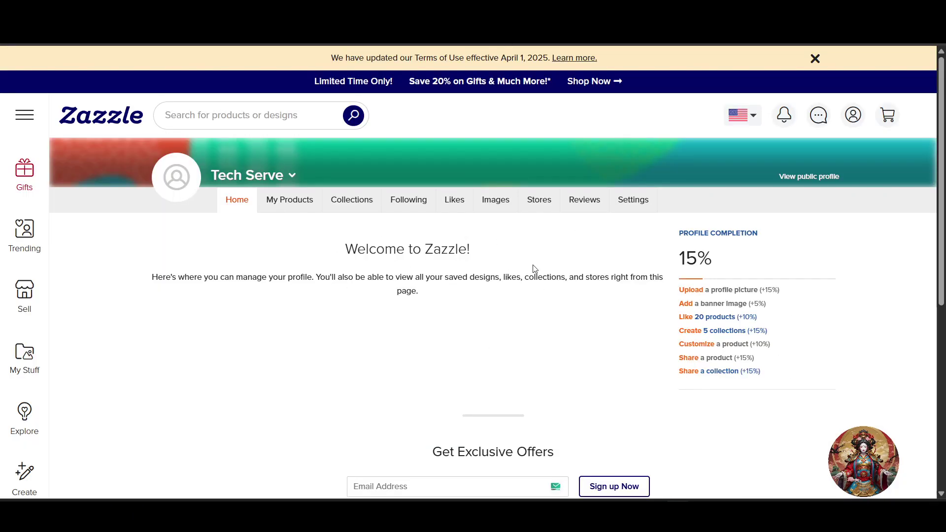
left_click(852, 116)
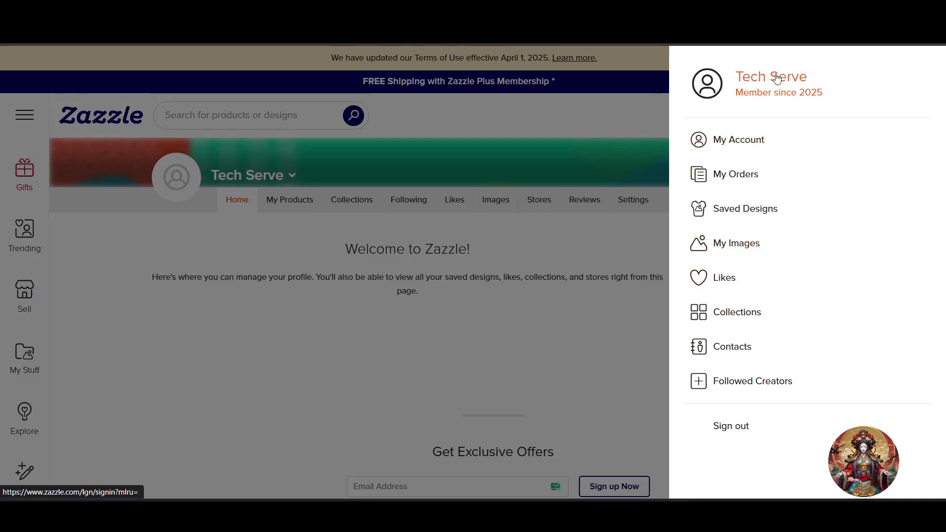
left_click(635, 247)
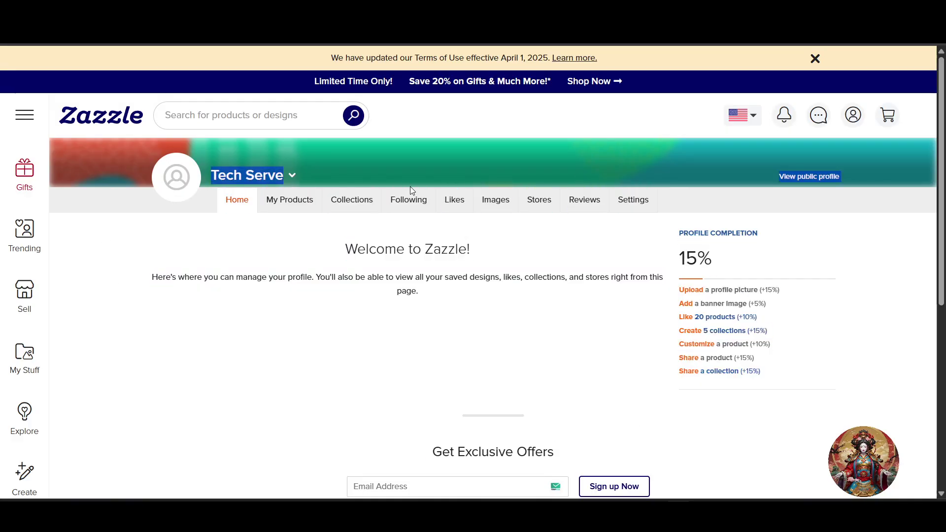
Open the Sell information and read the heading and listed benefits of selling on Zazzle.
left_click(17, 295)
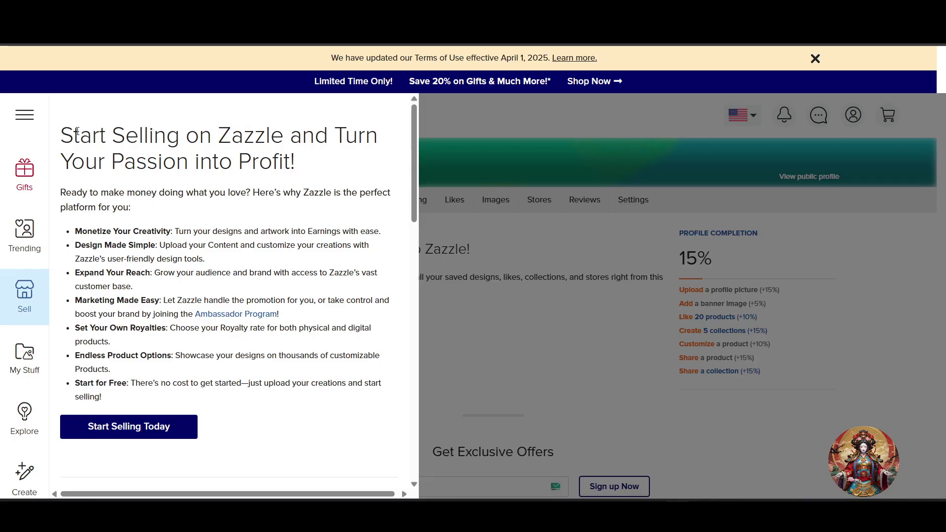
left_click_drag(77, 131, 325, 167)
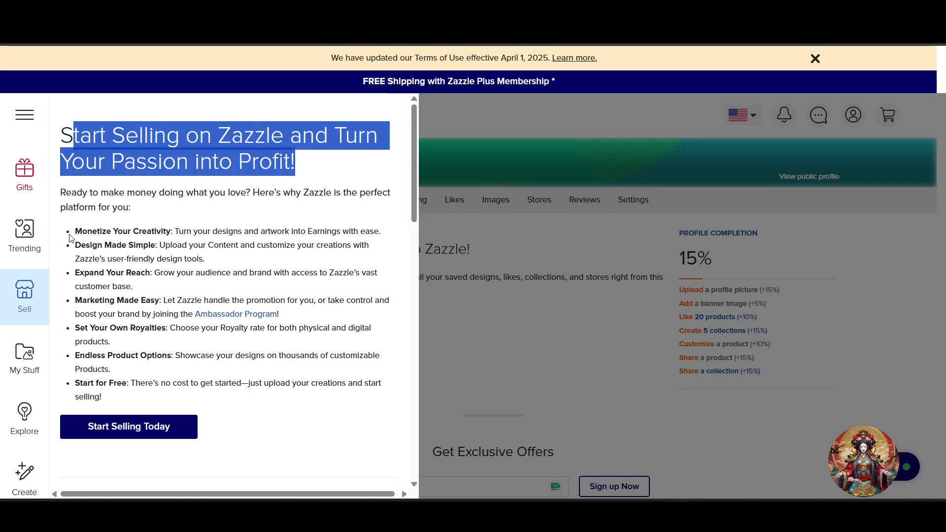
left_click_drag(74, 231, 380, 230)
scroll(136, 329, "down", 1)
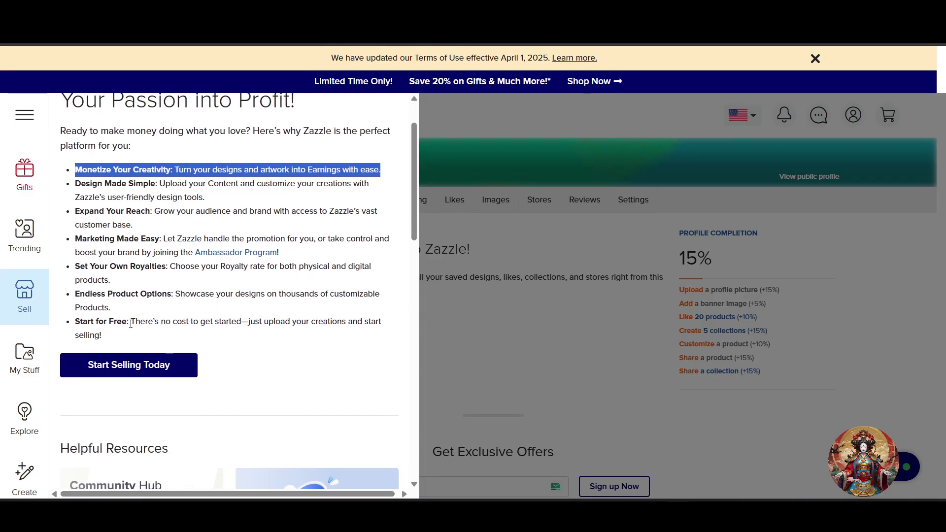
Examine the selling section's Helpful Resources, New Products, Great Gift Ideas and Top Products.
scroll(166, 307, "down", 4)
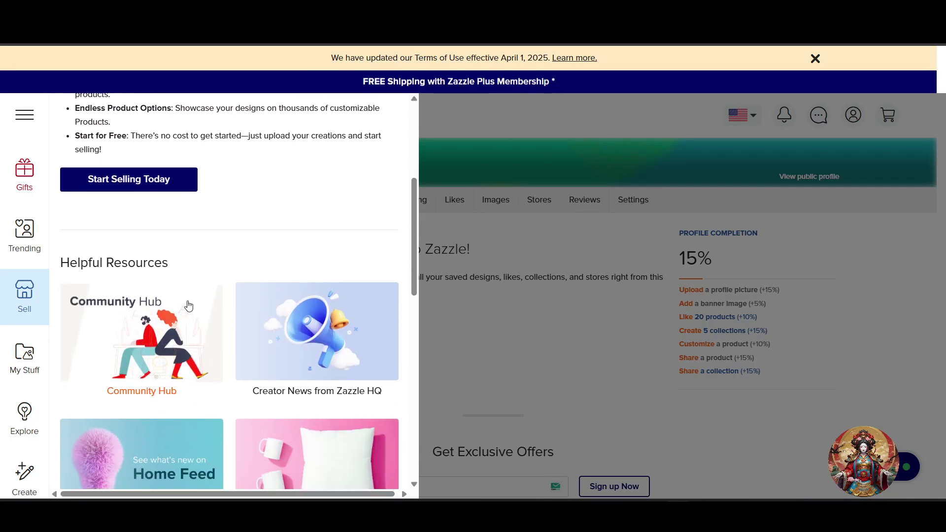
scroll(172, 245, "down", 2)
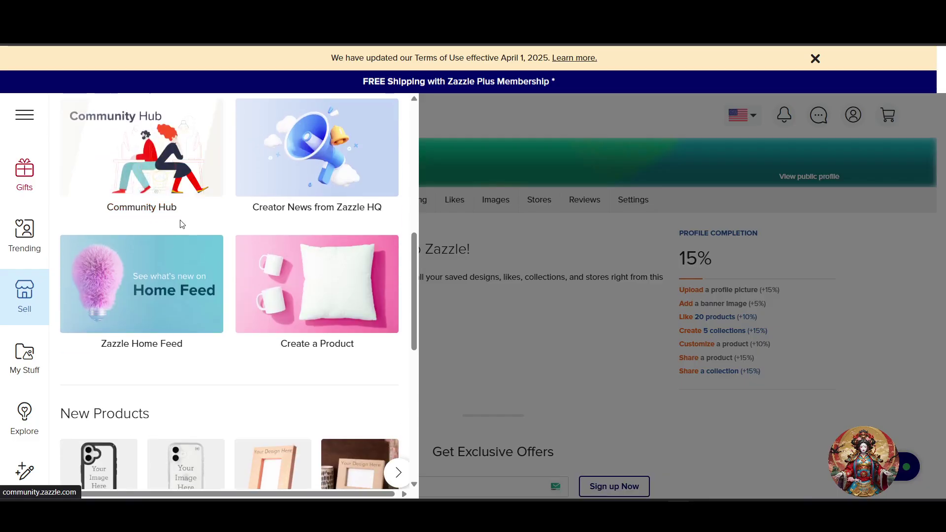
scroll(267, 288, "up", 1)
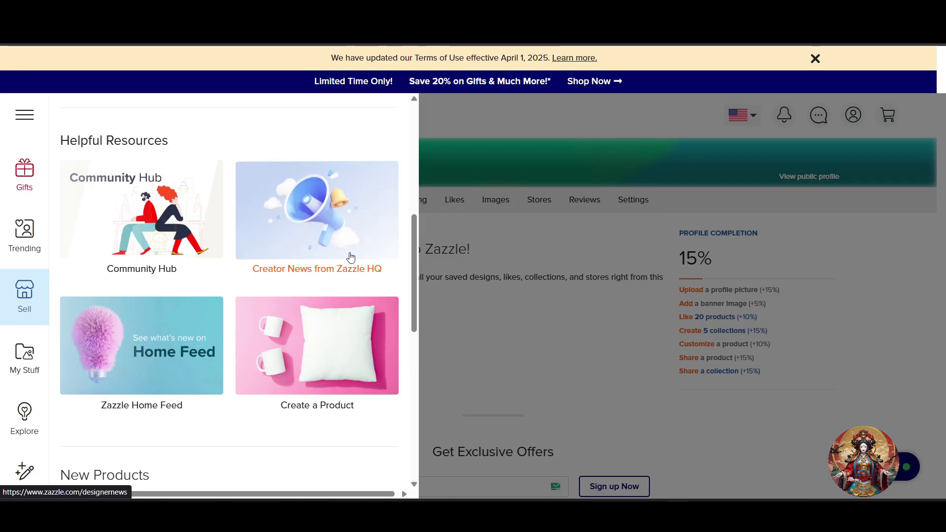
scroll(318, 362, "down", 1)
scroll(318, 362, "down", 5)
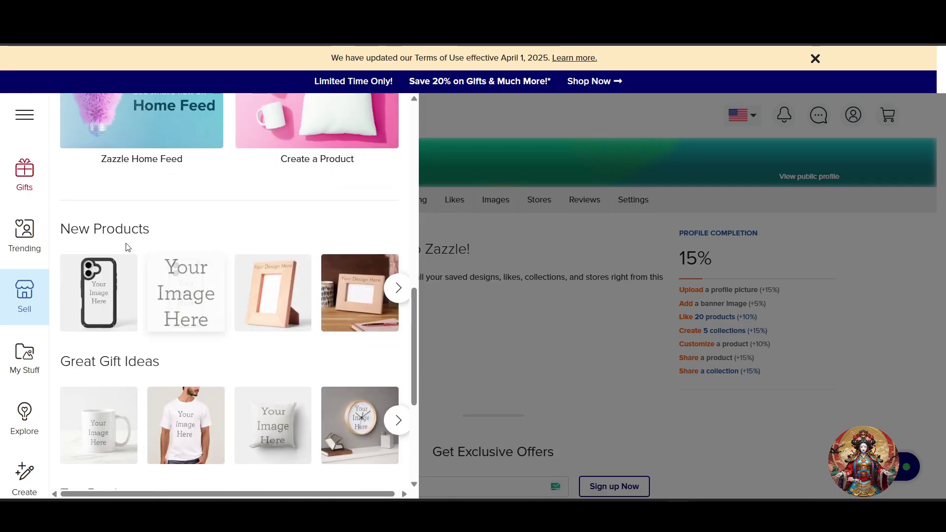
scroll(102, 252, "down", 3)
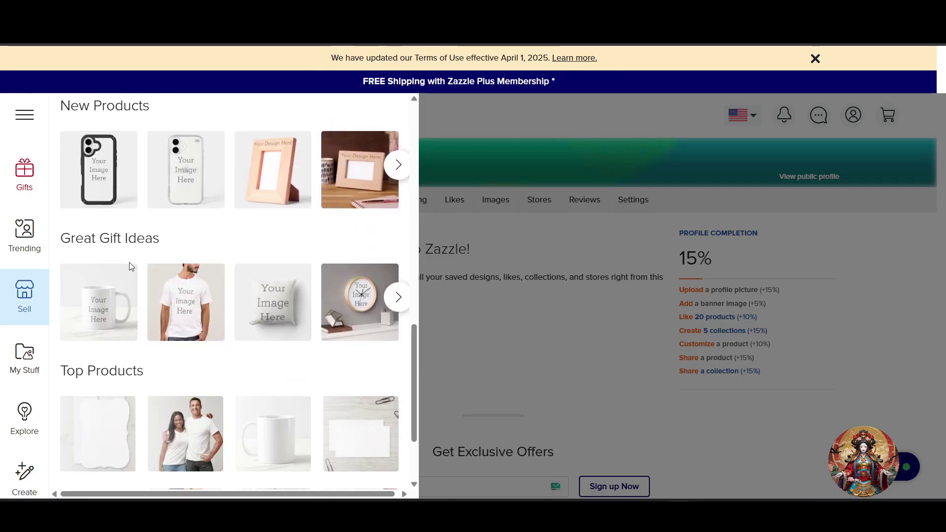
scroll(139, 228, "up", 3)
scroll(132, 236, "down", 3)
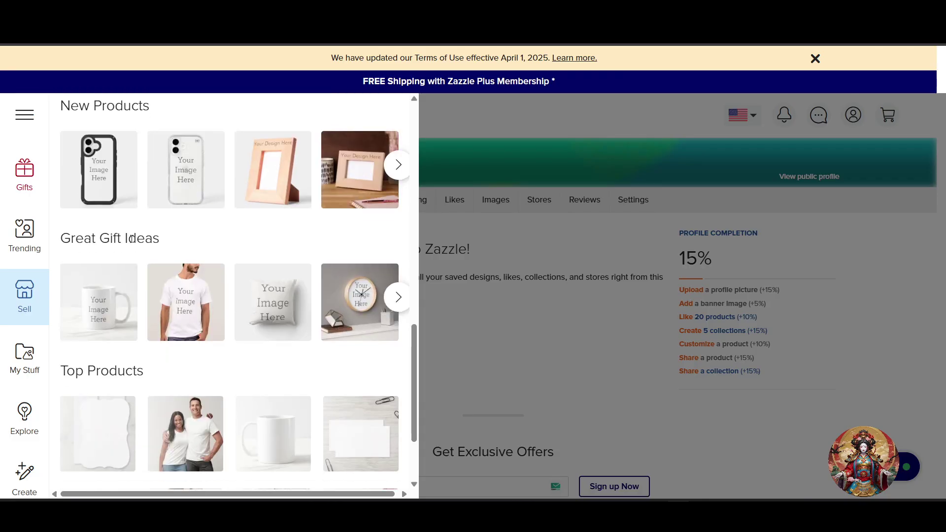
scroll(148, 229, "down", 3)
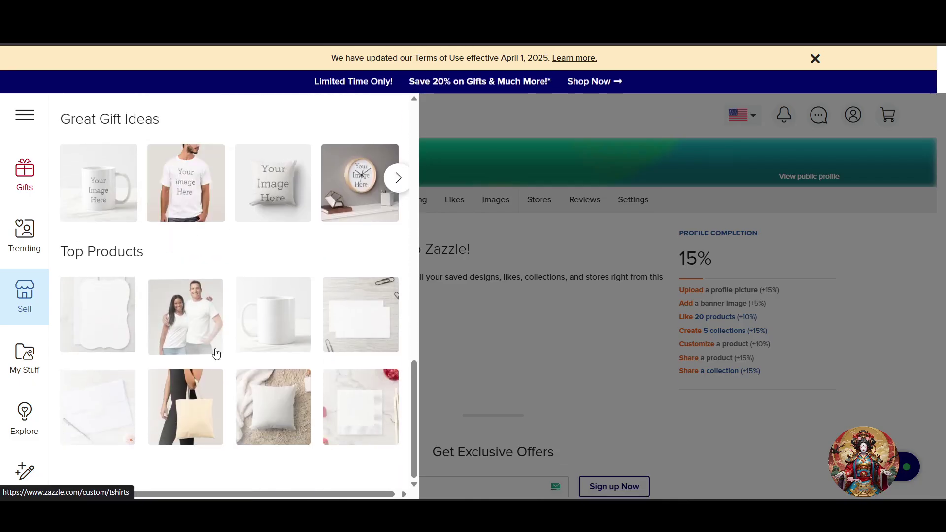
Open Create a Product from the selling section's Helpful Resources.
scroll(243, 338, "up", 6)
scroll(316, 354, "down", 2)
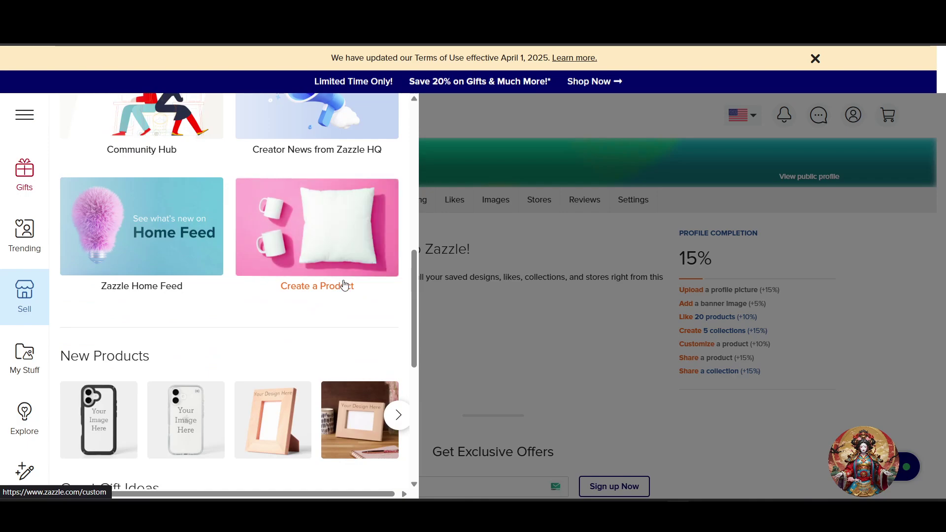
left_click(355, 241)
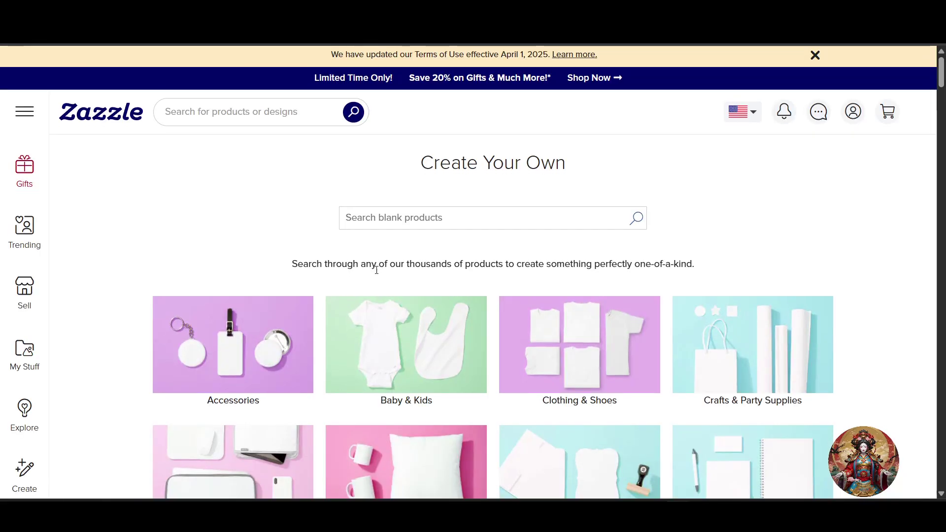
Browse the blank product categories and listings on the Create Your Own page and open the Weddings category.
scroll(372, 266, "down", 4)
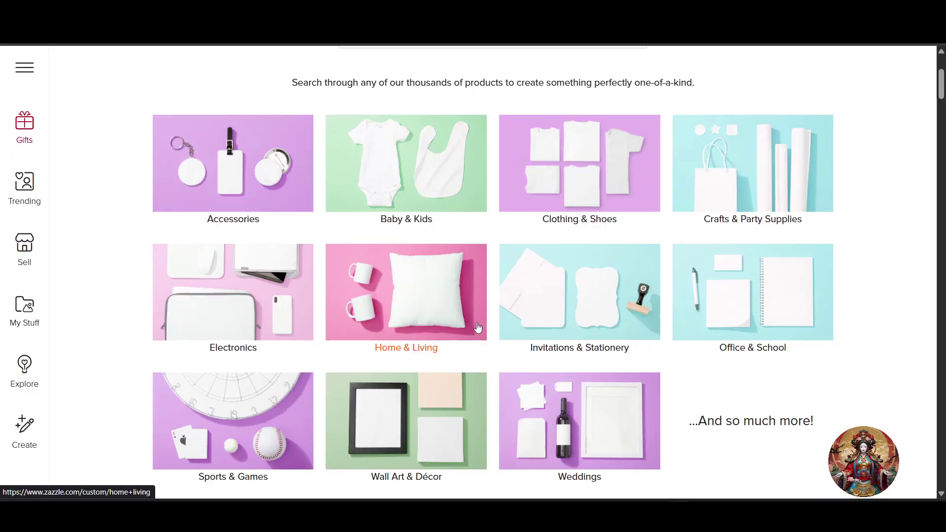
scroll(477, 330, "down", 1)
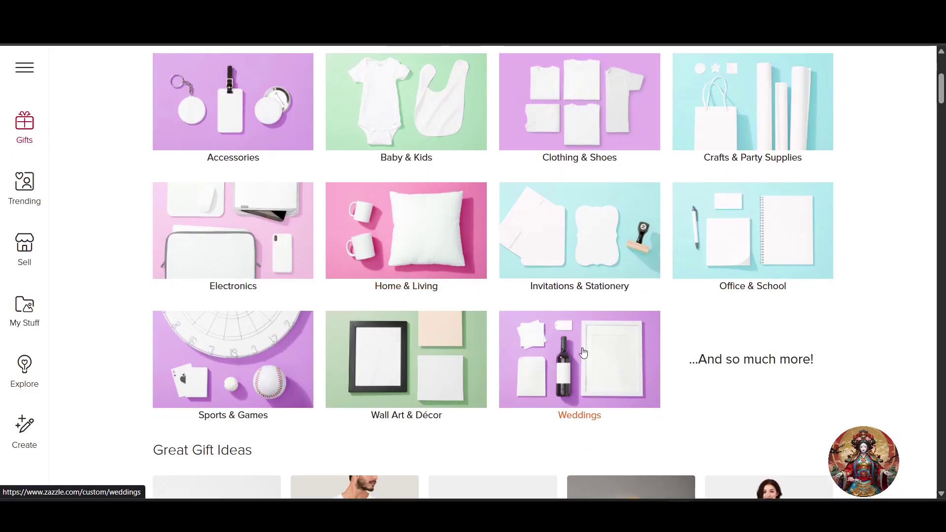
scroll(547, 428, "down", 10)
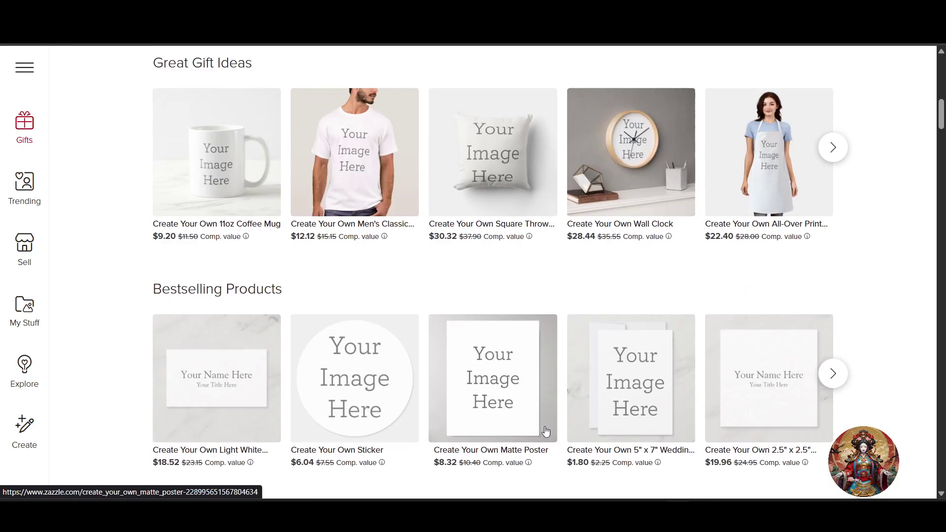
scroll(549, 436, "down", 6)
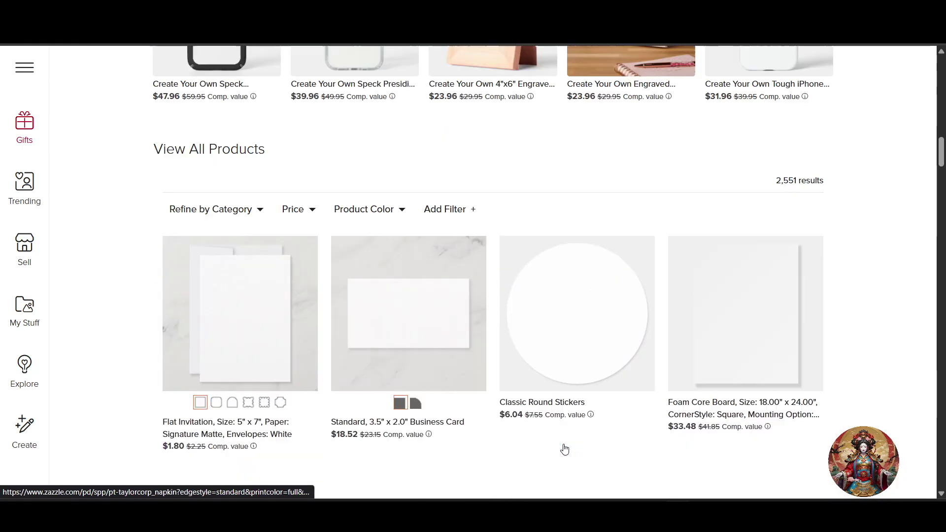
scroll(567, 446, "up", 8)
scroll(570, 440, "up", 8)
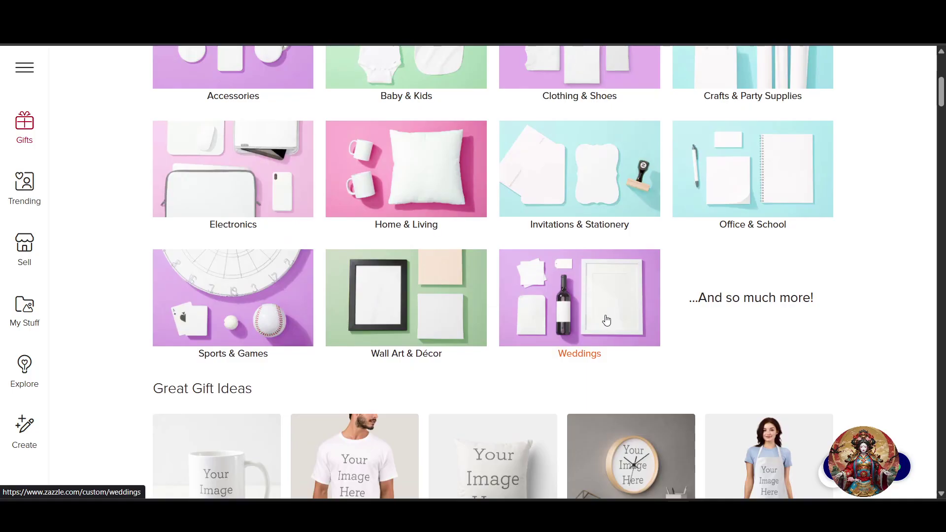
left_click(606, 320)
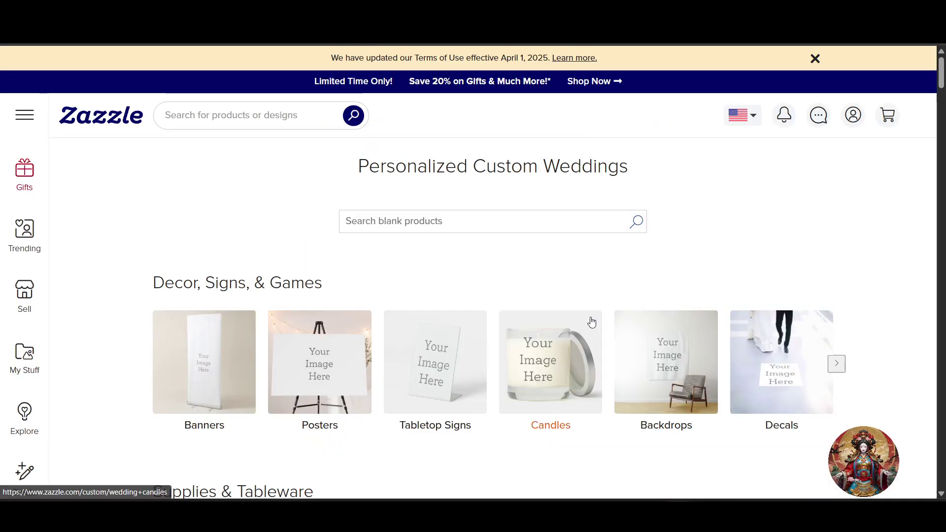
Examine the Weddings product groups: Decor, Signs, & Games, Supplies & Tableware, Stationery, and Gifts & Favors.
scroll(221, 345, "down", 2)
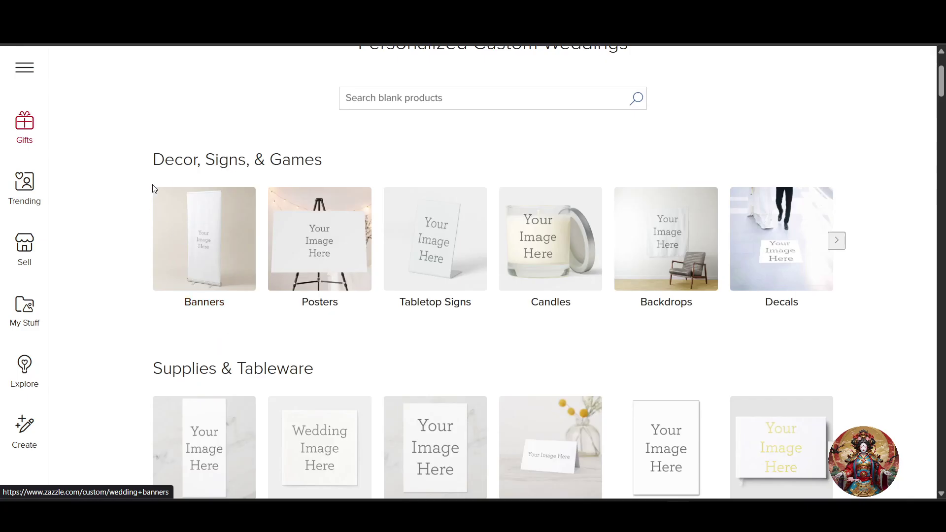
left_click_drag(322, 159, 185, 264)
scroll(186, 264, "down", 2)
left_click_drag(143, 240, 345, 240)
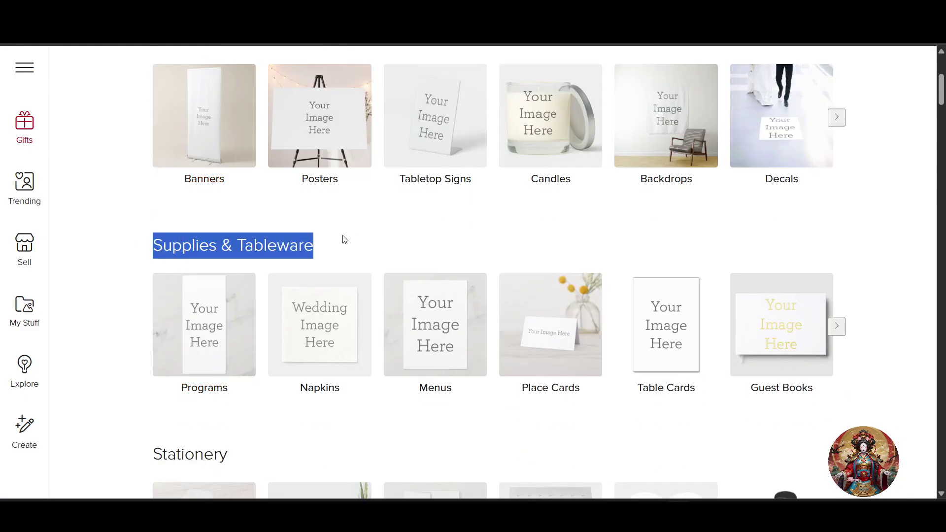
scroll(339, 239, "down", 3)
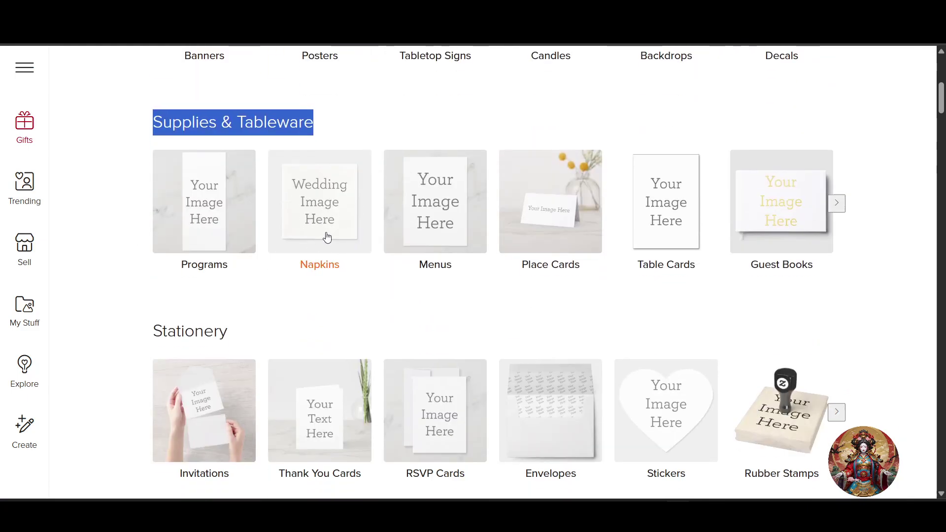
scroll(315, 310, "down", 1)
scroll(312, 335, "down", 6)
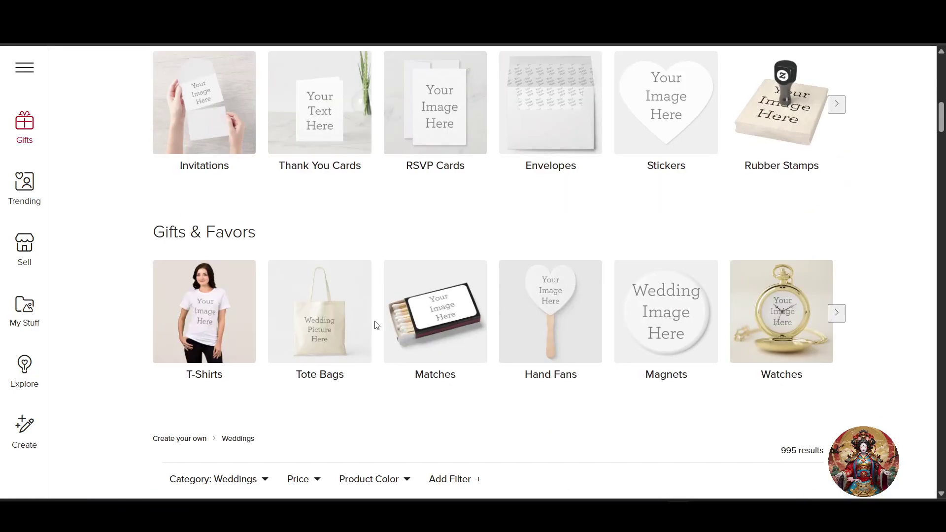
scroll(500, 338, "up", 14)
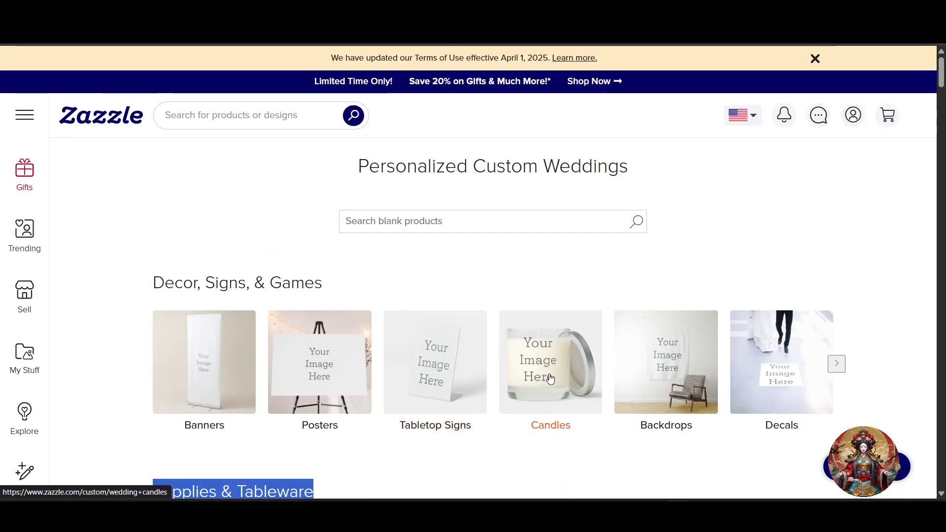
Open the wedding Candles category and look through its blank candle listings and prices.
left_click(546, 430)
scroll(536, 420, "down", 5)
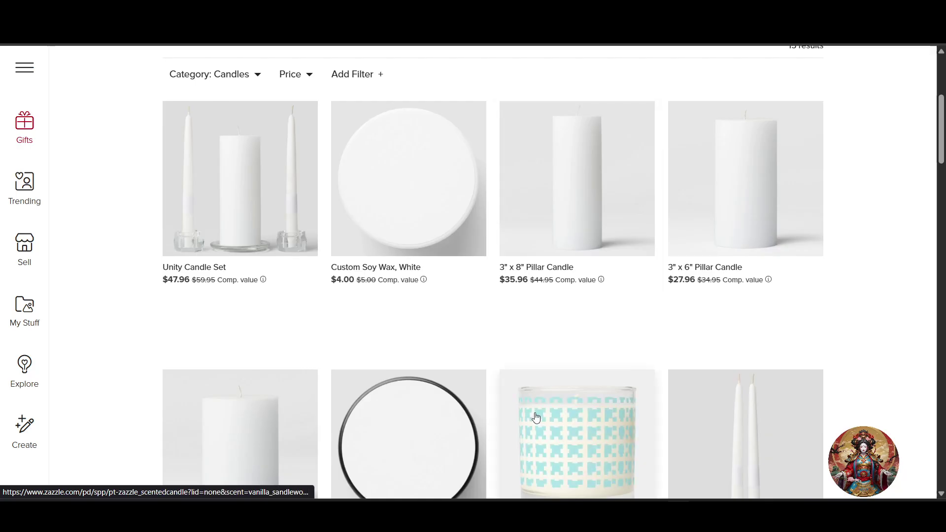
scroll(536, 414, "up", 3)
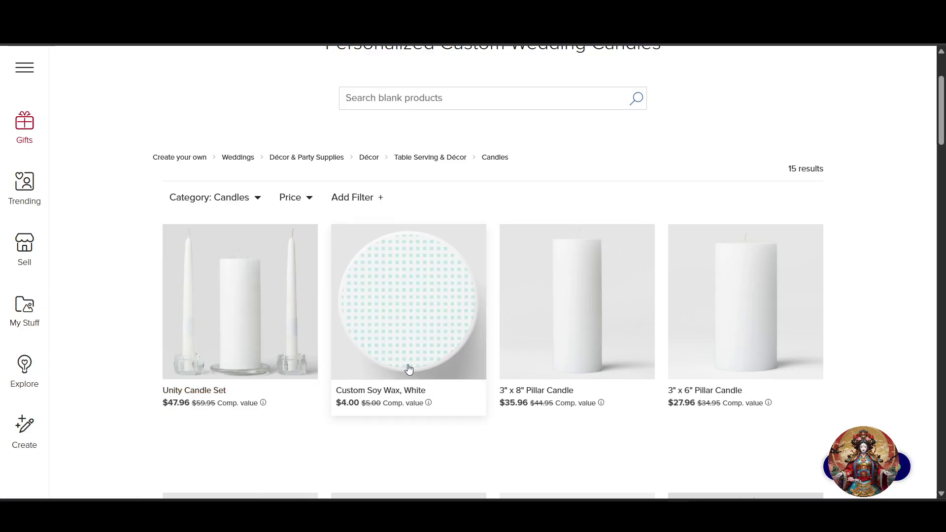
scroll(610, 246, "down", 2)
scroll(618, 241, "down", 3)
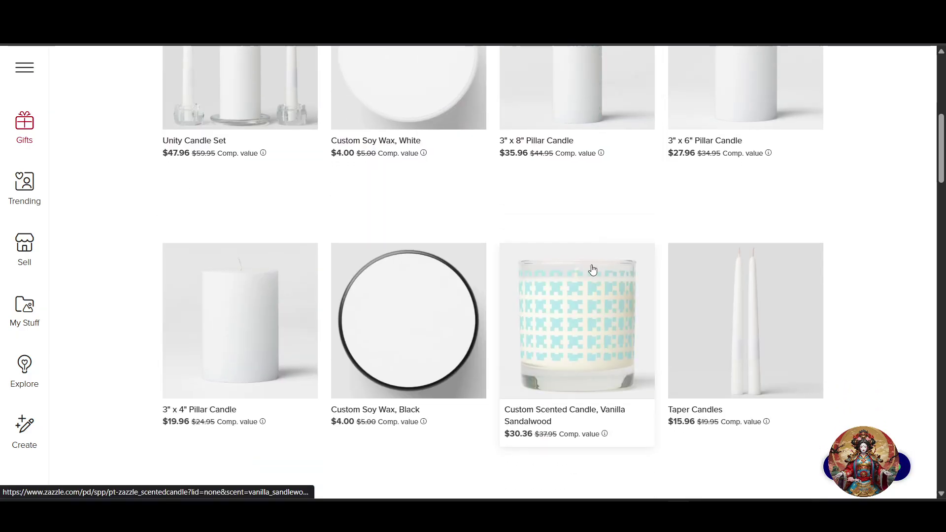
scroll(653, 339, "down", 2)
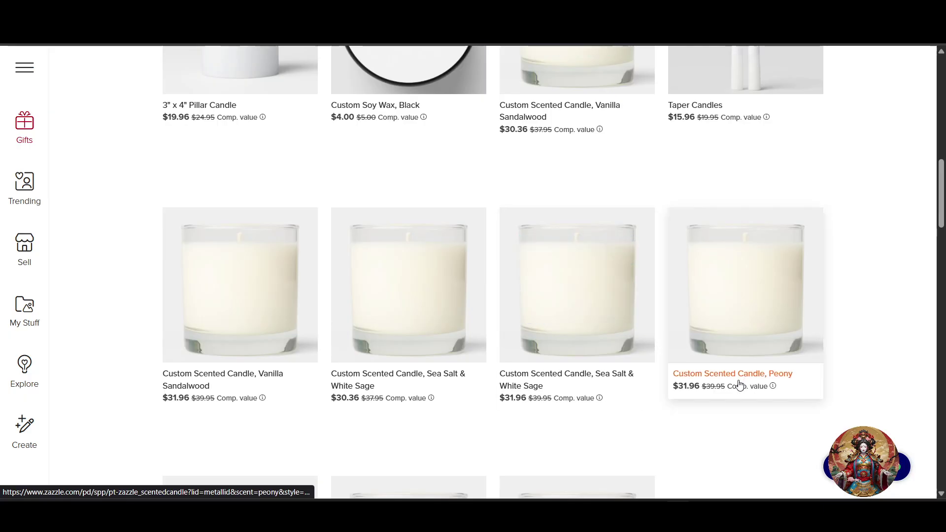
scroll(731, 382, "down", 5)
scroll(537, 359, "up", 3)
scroll(537, 359, "up", 6)
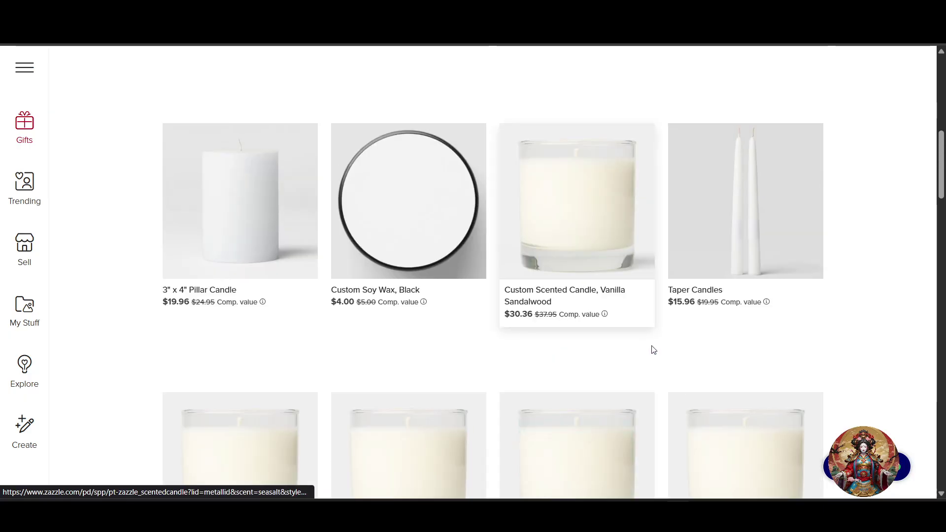
scroll(585, 333, "down", 2)
scroll(199, 231, "down", 2)
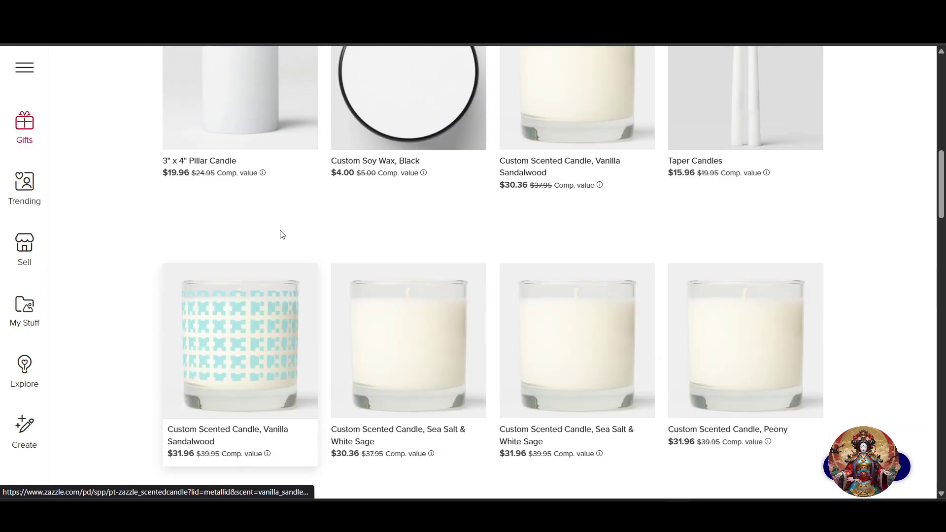
scroll(281, 232, "up", 2)
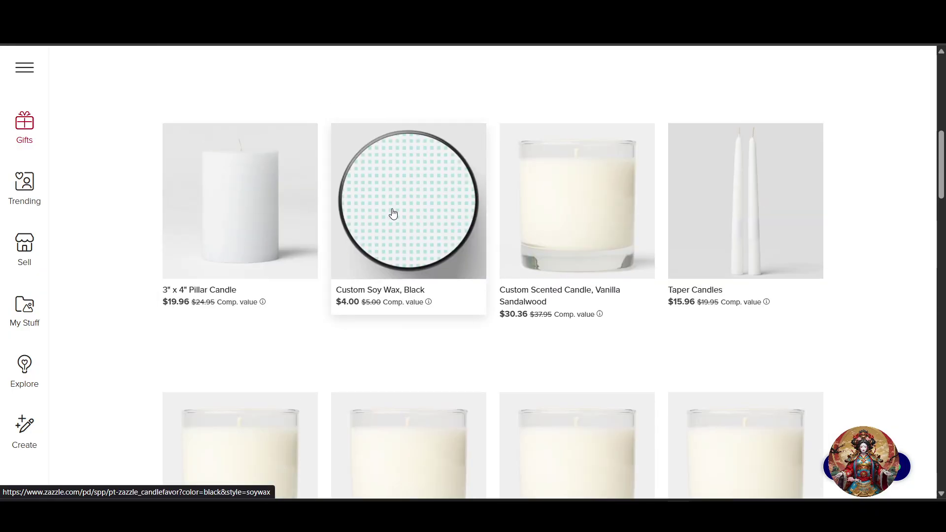
Open the Custom Soy Wax, Black candle and review its product page, including the description and customer reviews.
left_click(393, 212)
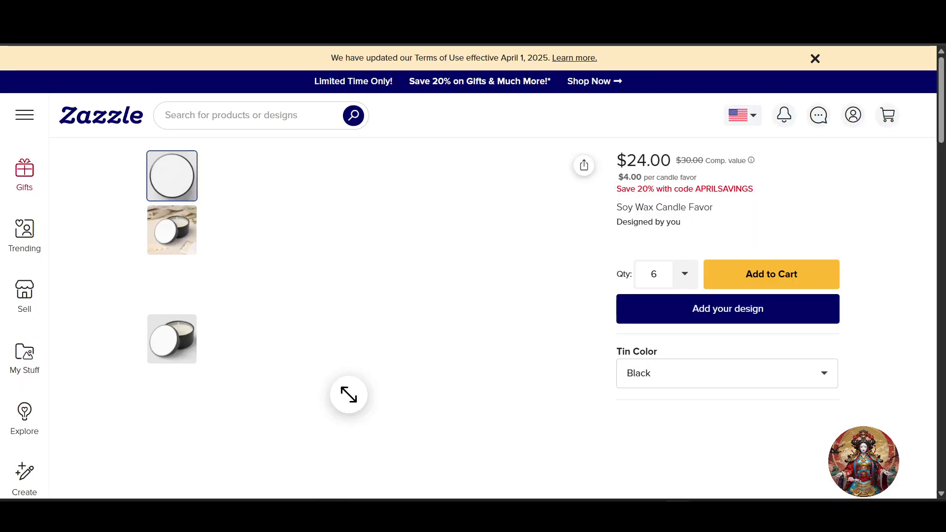
scroll(359, 351, "down", 10)
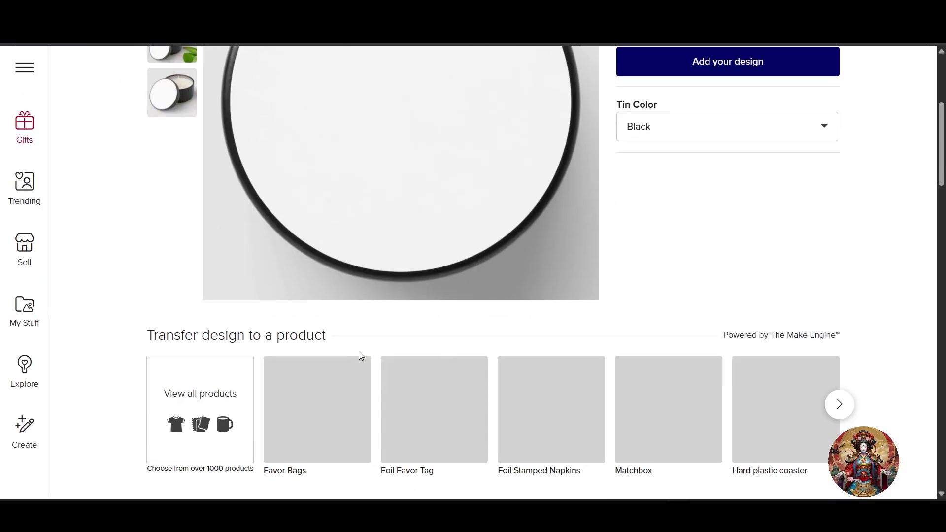
scroll(360, 351, "down", 15)
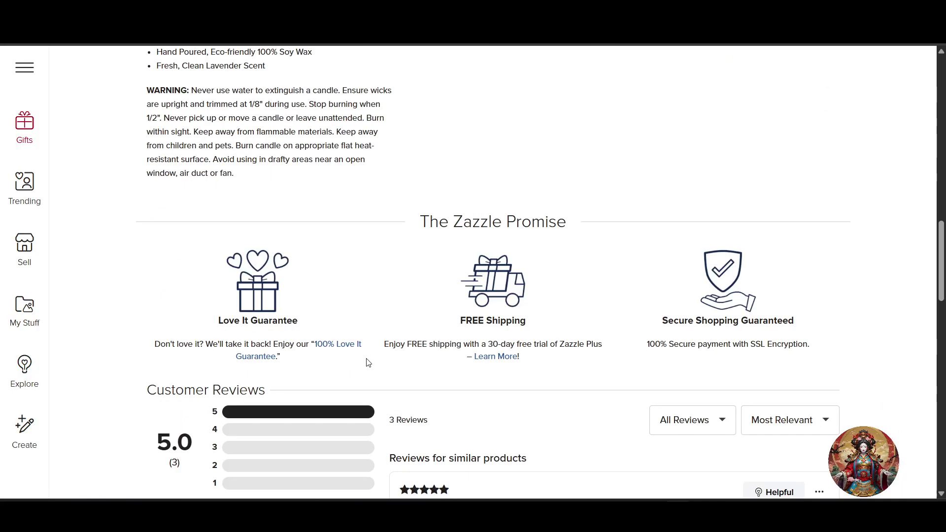
scroll(369, 362, "down", 4)
scroll(369, 359, "up", 20)
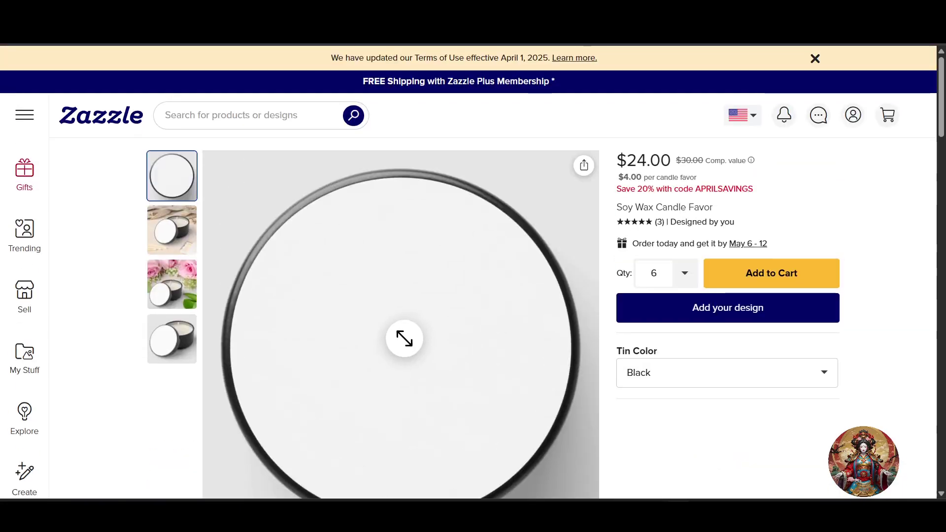
Return to the Create Your Own page through the selling section's Create a Product and open the Weddings category.
left_click(21, 298)
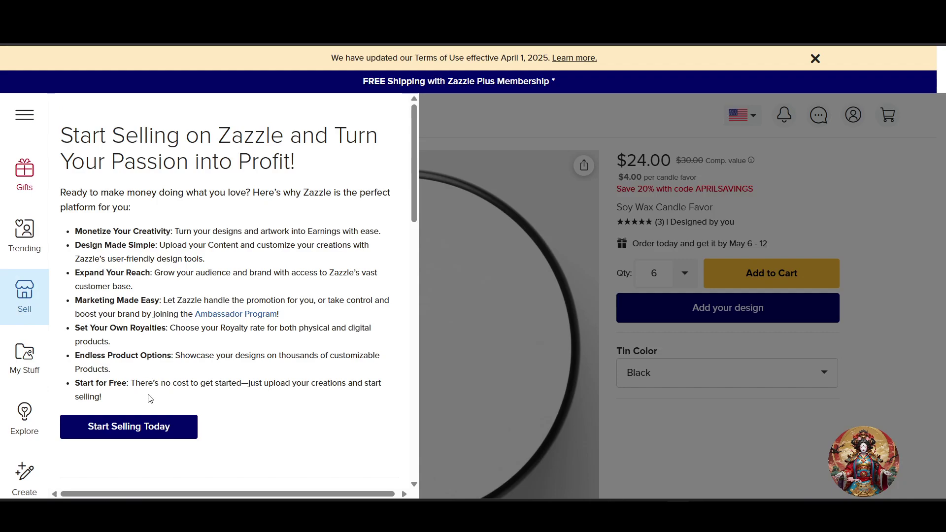
scroll(205, 400, "down", 5)
left_click(312, 437)
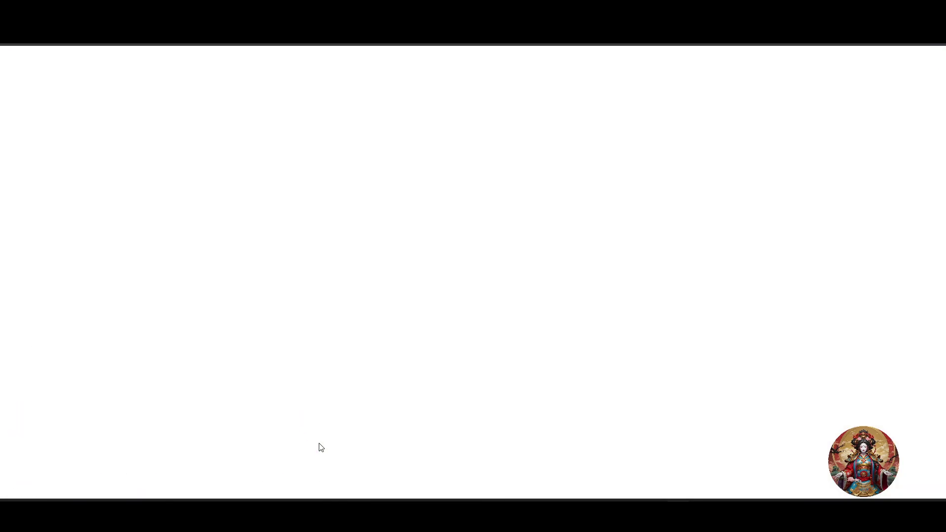
scroll(437, 339, "down", 3)
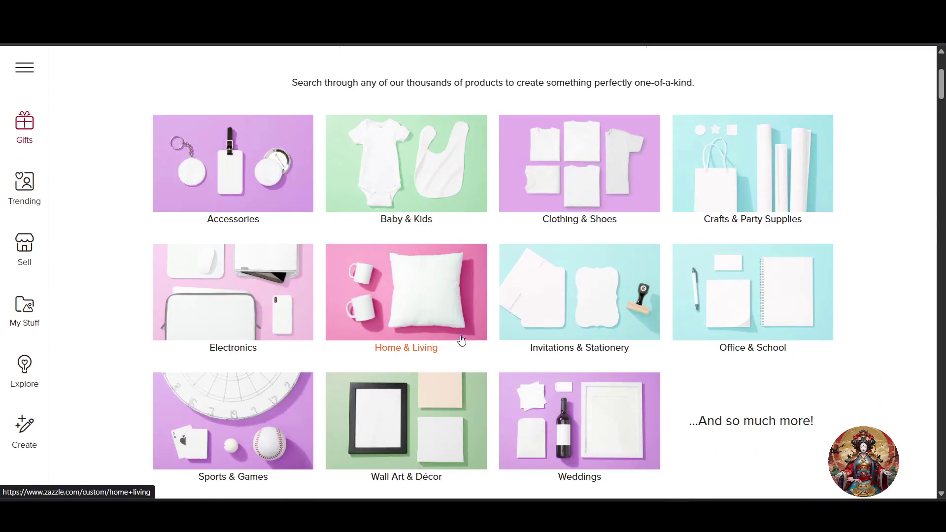
scroll(600, 333, "down", 3)
left_click(625, 270)
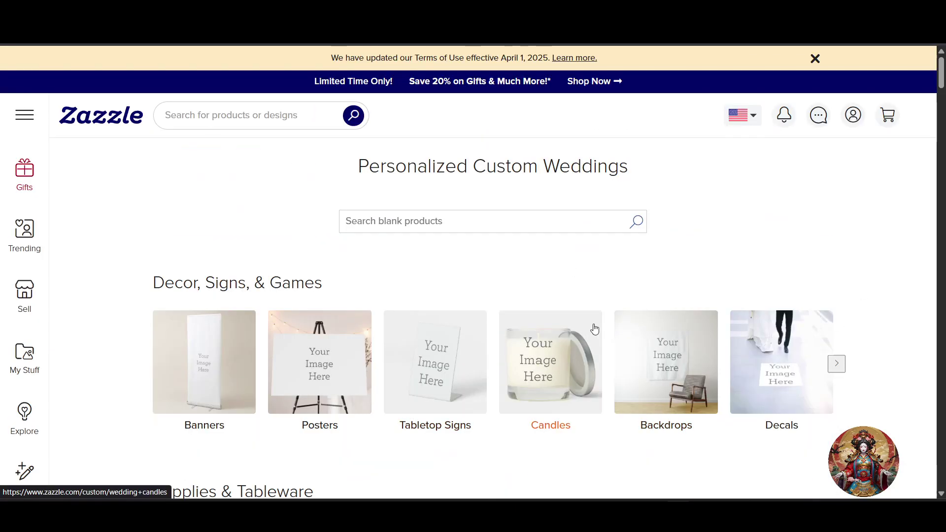
Open the wedding Candles category and choose the Custom Scented Candle, Peony without a lid.
left_click(593, 327)
scroll(523, 358, "down", 5)
left_click_drag(425, 186, 449, 275)
scroll(450, 344, "down", 15)
scroll(467, 194, "up", 3)
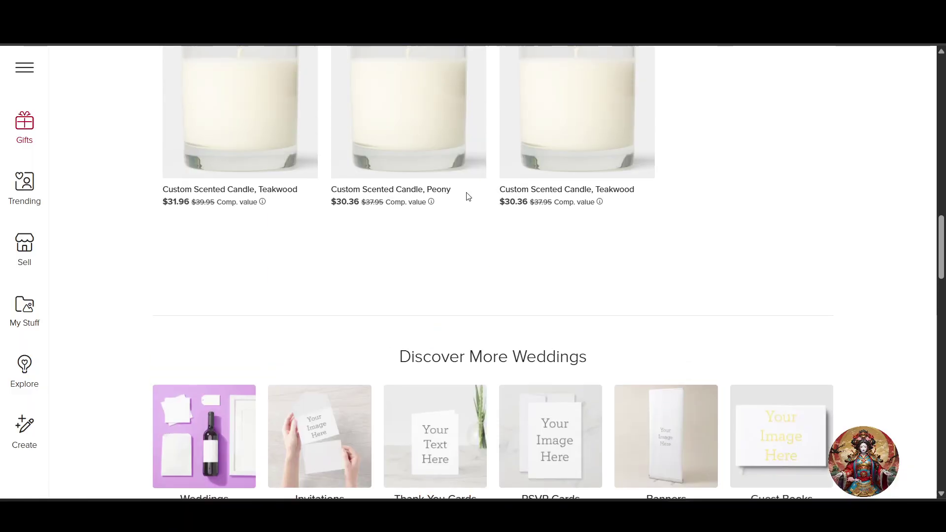
left_click(425, 130)
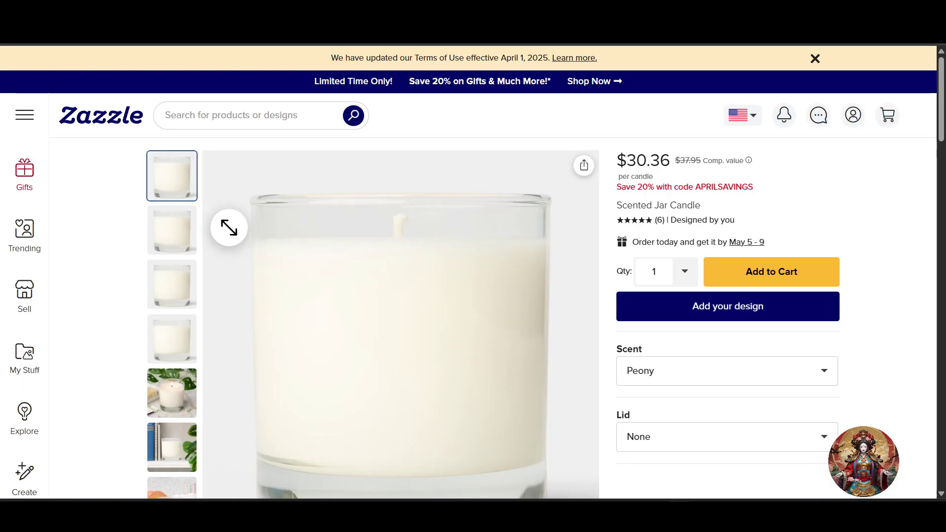
Review the Scented Jar Candle's price, discount code, scent and lid options, and design transfer section.
scroll(165, 259, "down", 4)
scroll(213, 258, "down", 2)
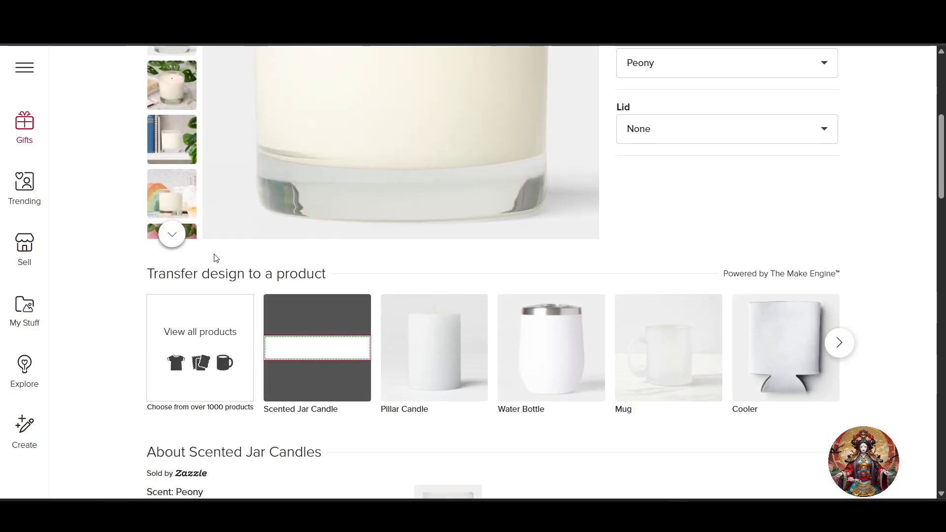
left_click(337, 301)
left_click_drag(624, 160, 663, 160)
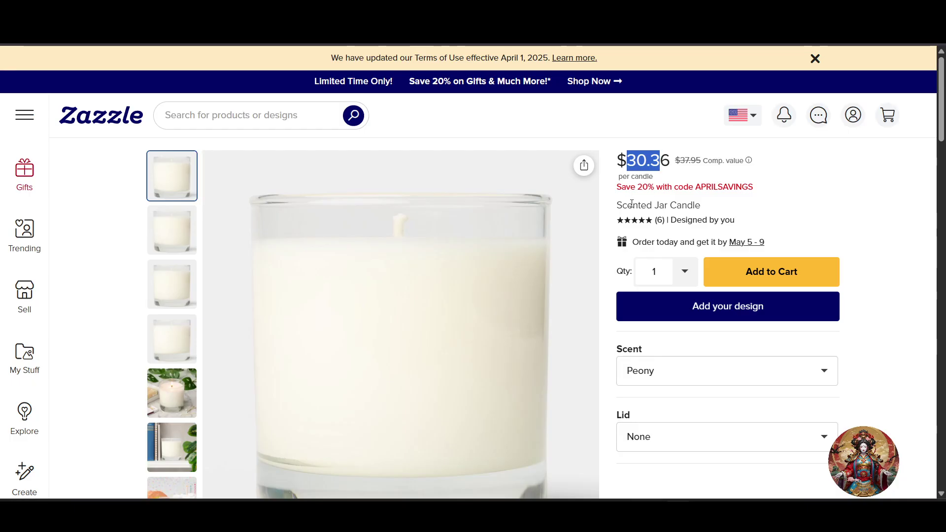
left_click_drag(617, 187, 745, 201)
scroll(745, 201, "down", 4)
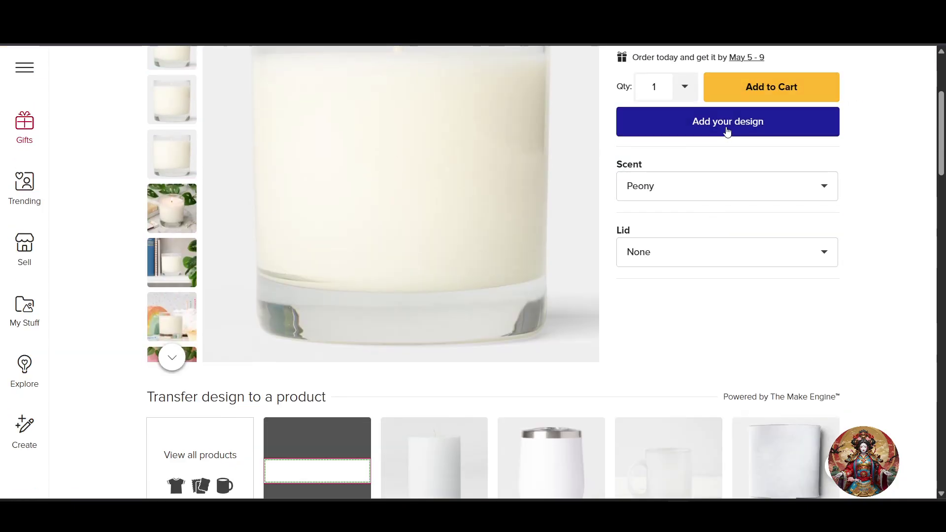
Start adding a design to the Scented Jar Candle and upload the photo of the woman in the magenta top.
left_click(725, 126)
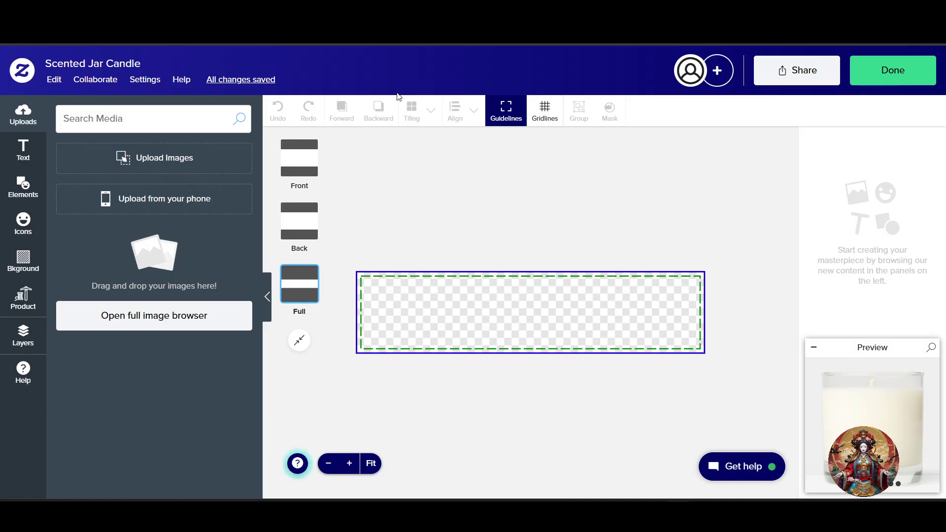
left_click(192, 158)
left_click(539, 121)
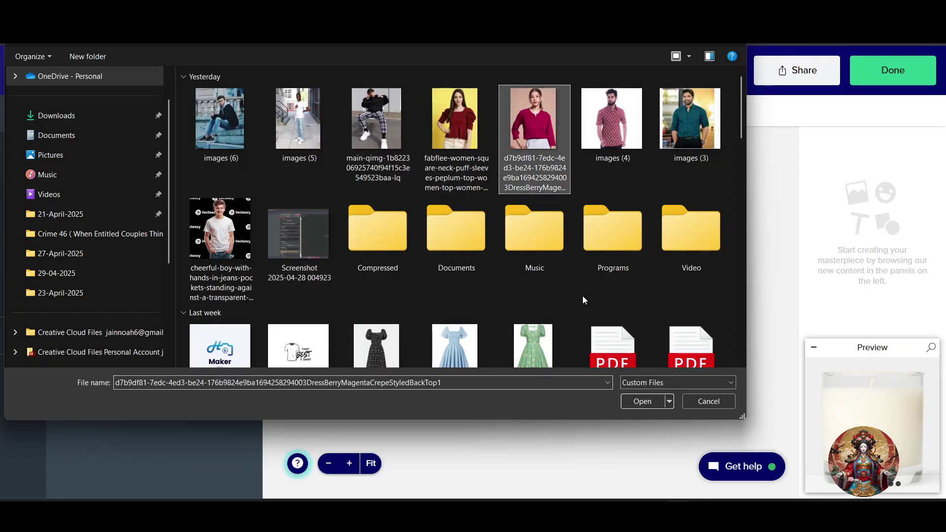
left_click(636, 403)
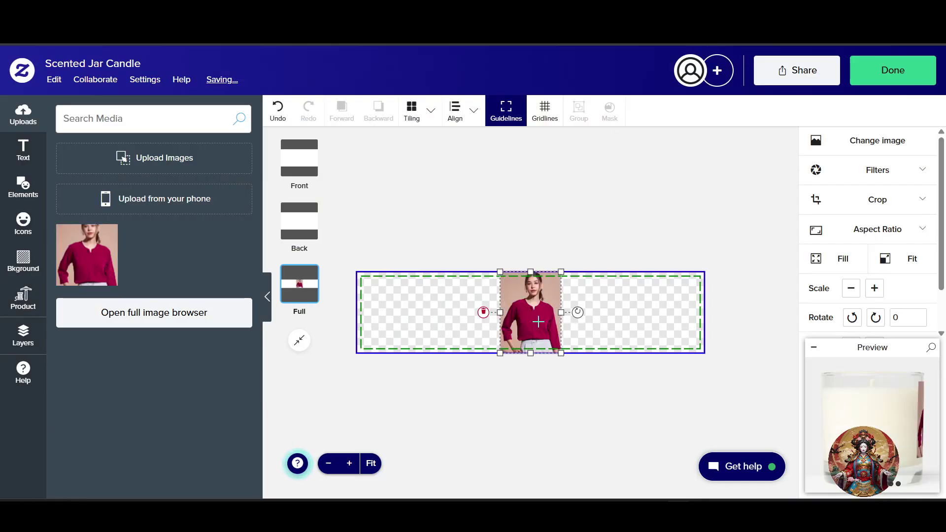
Check the uploaded photo on the candle by cycling through the preview's product views.
left_click(922, 427)
left_click(922, 427)
left_click(921, 426)
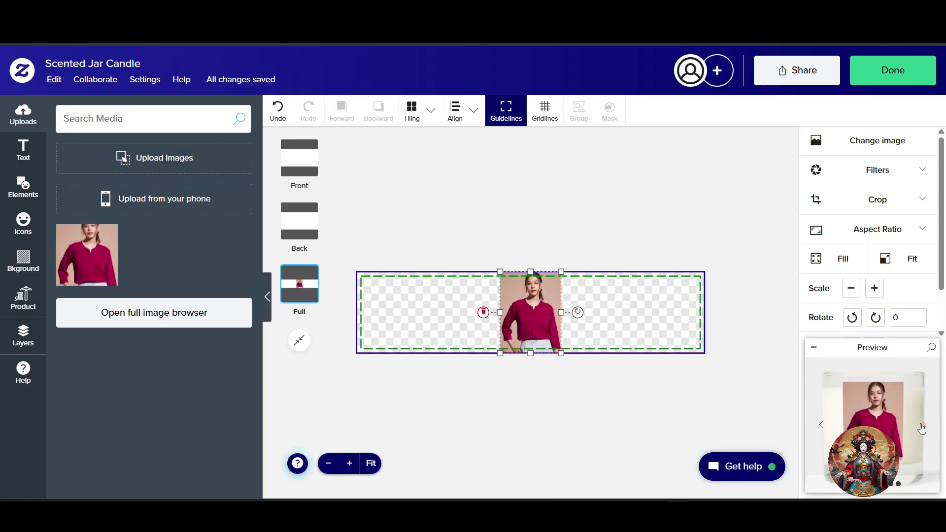
left_click(819, 426)
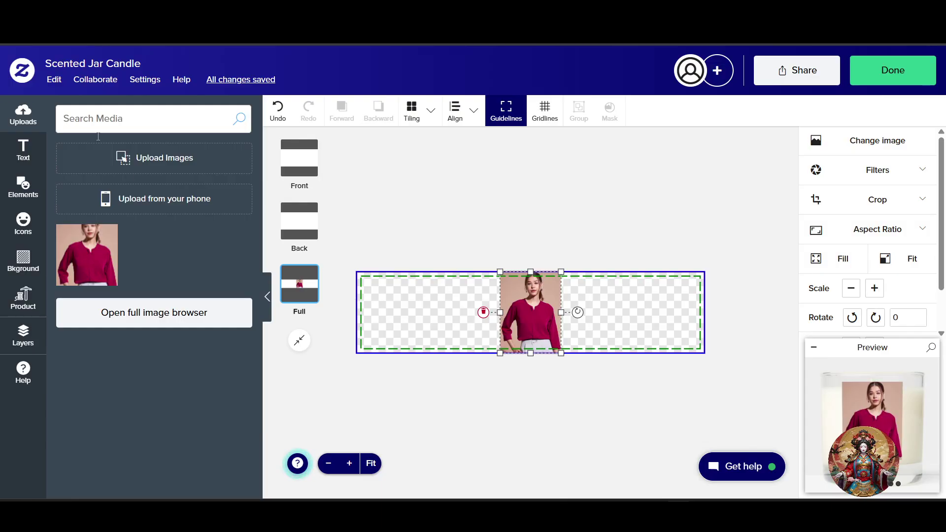
Add the text "Candle" to the candle's full wrap design.
left_click(30, 159)
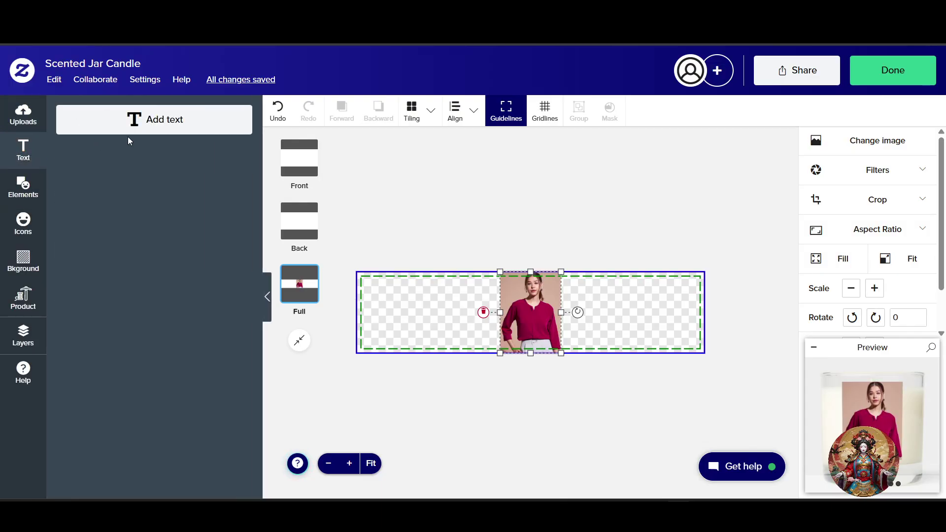
left_click(148, 118)
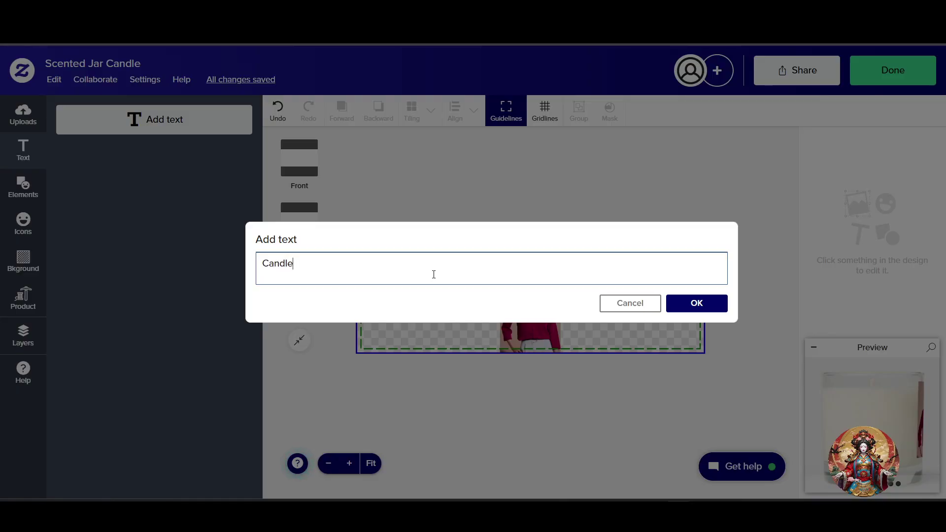
type("Candle")
key("Return")
left_click(668, 303)
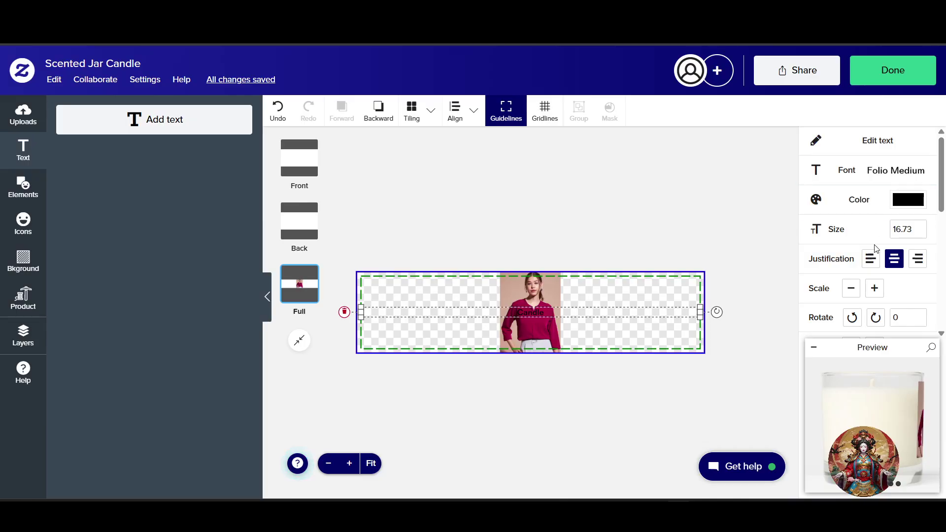
Set the size of the "Candle" text on the full wrap design to 40.
left_click(921, 225)
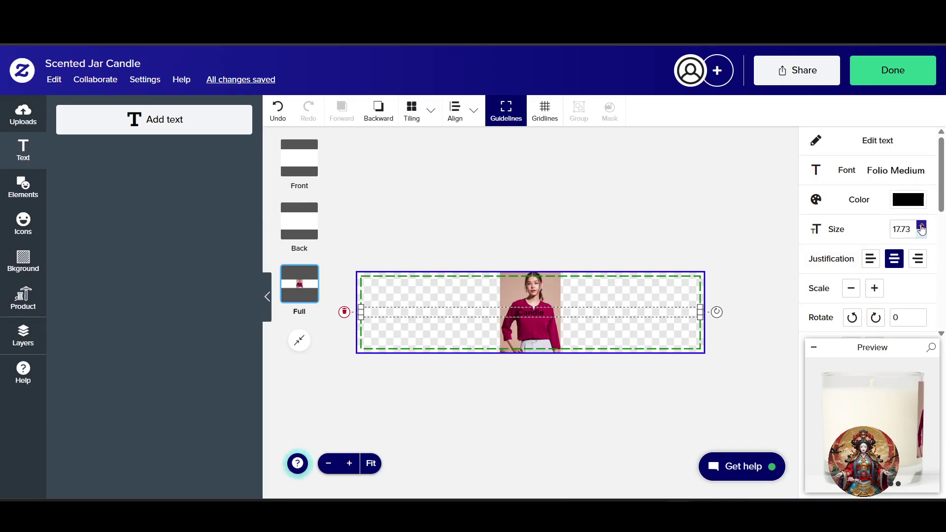
left_click(920, 226)
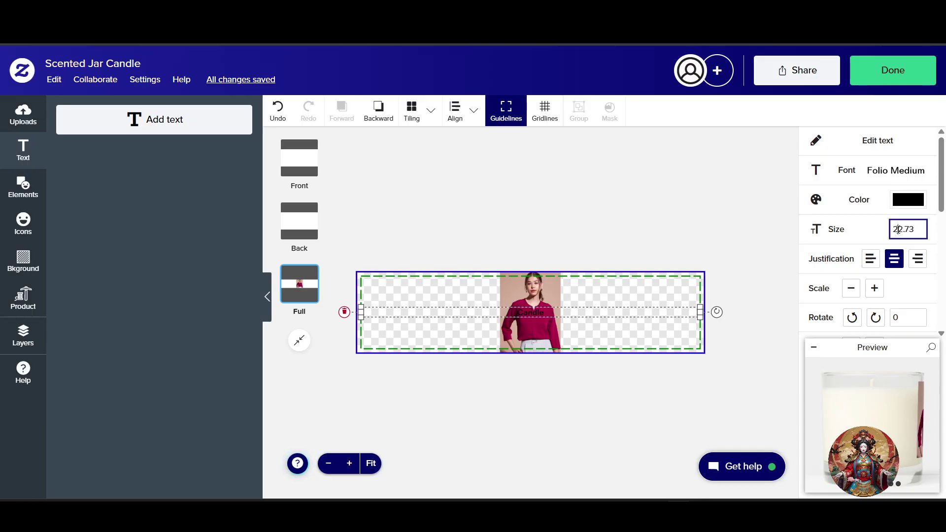
double_click(896, 230)
key("BackSpace")
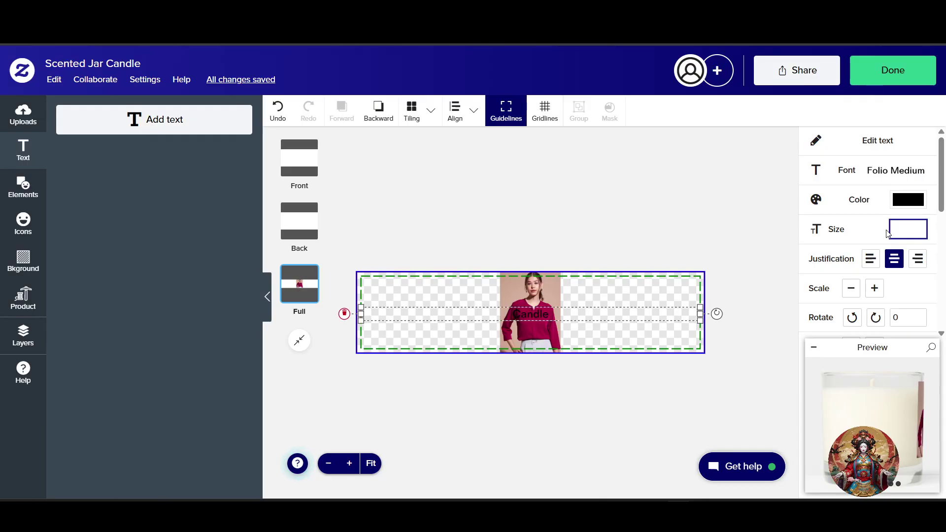
type("4")
key("Escape")
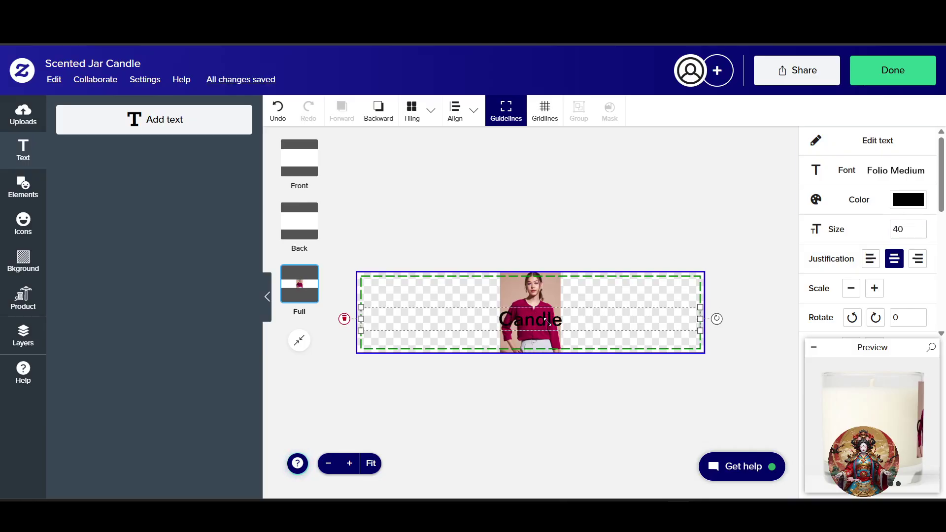
left_click(857, 237)
left_click(547, 330)
Recolor the "Candle" text light purple and slightly narrow its text box.
left_click(908, 199)
left_click(867, 266)
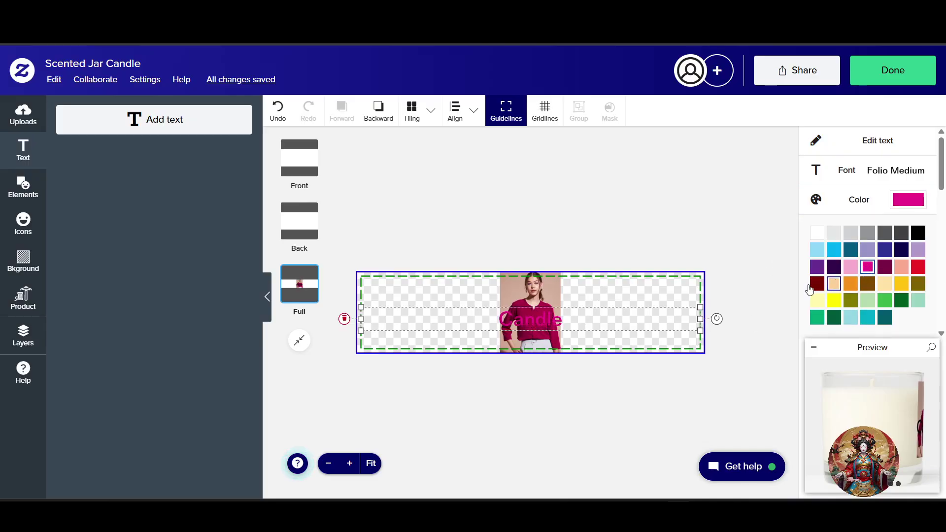
left_click(868, 249)
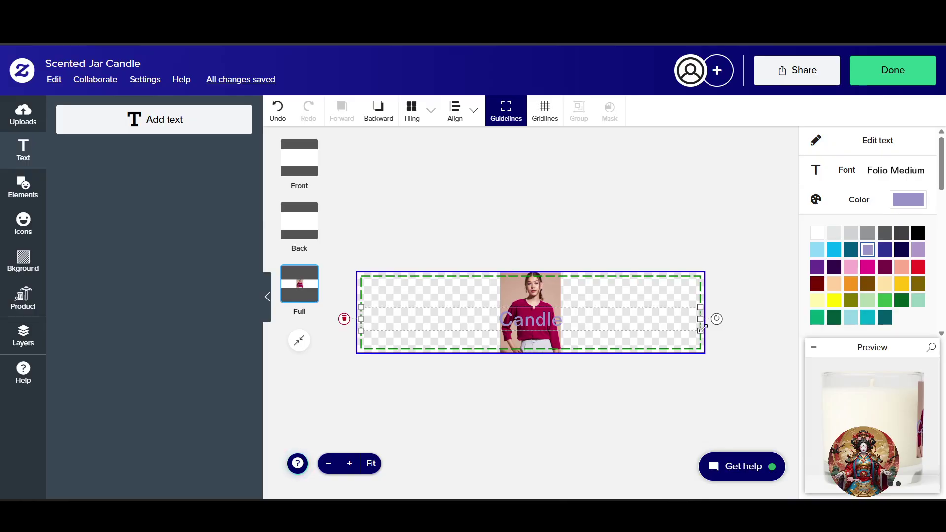
left_click_drag(705, 306, 695, 278)
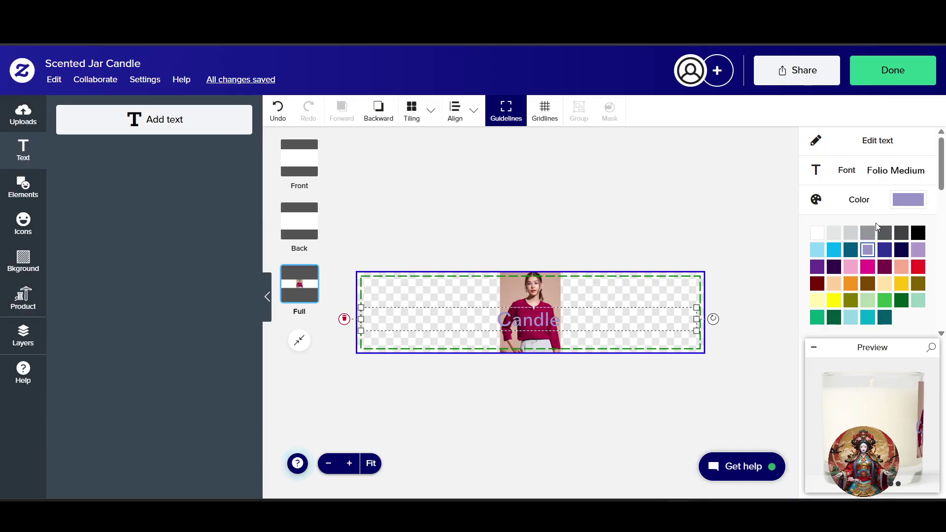
Try the rabbit icon from the Animals category on the candle's full wrap design and delete it.
left_click(29, 196)
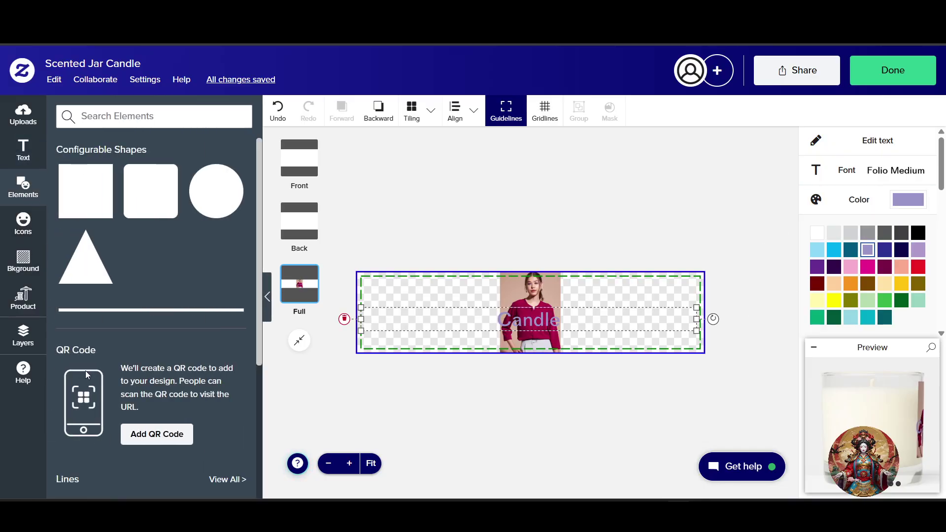
scroll(171, 400, "down", 4)
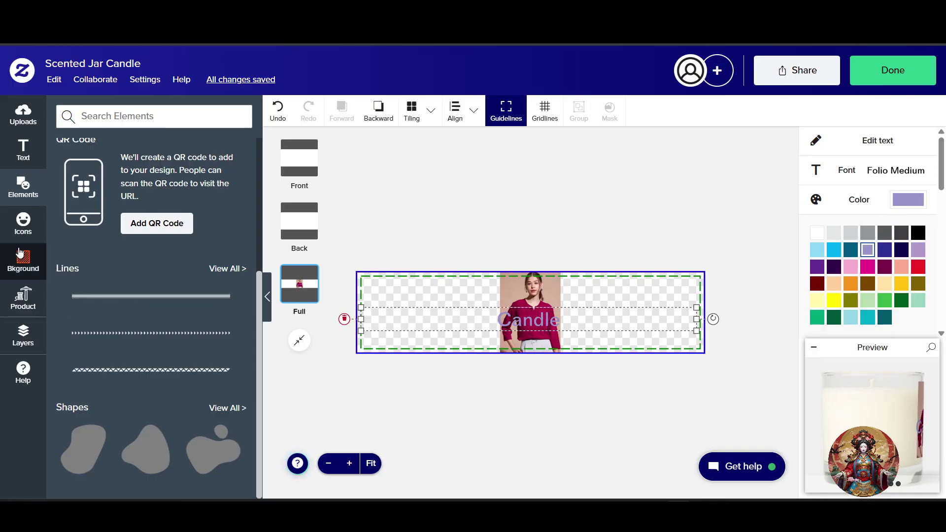
left_click(24, 224)
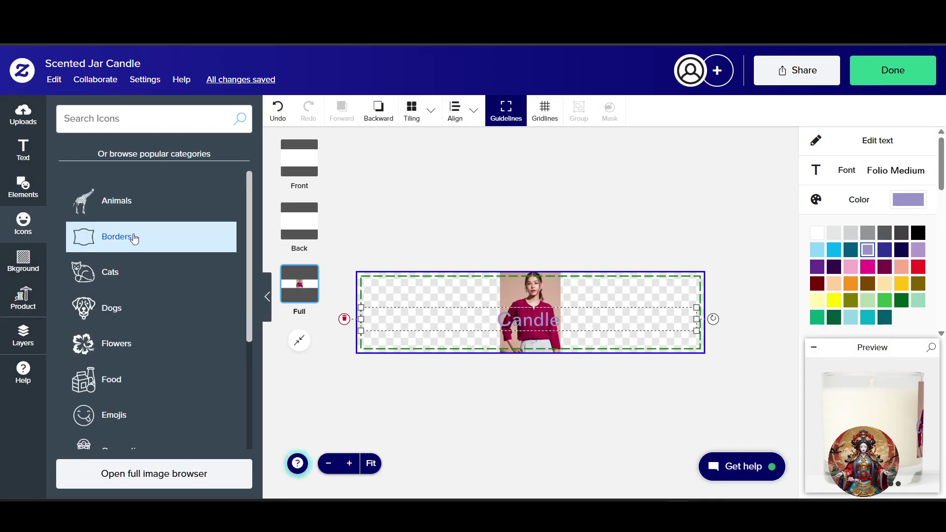
left_click(123, 200)
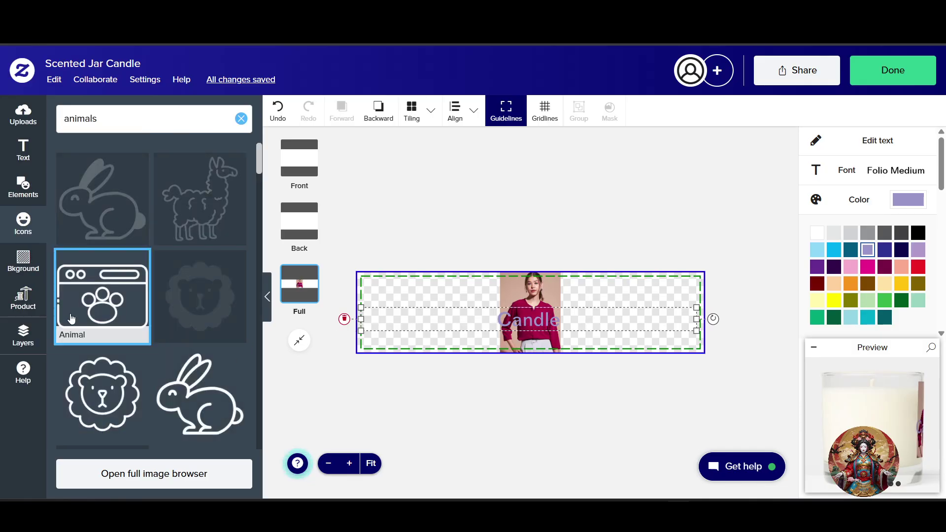
left_click(102, 200)
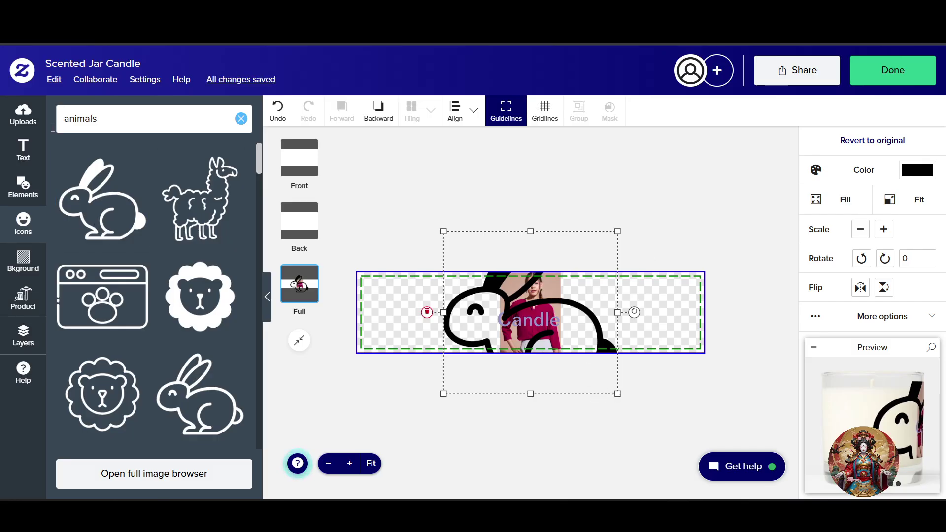
left_click(23, 222)
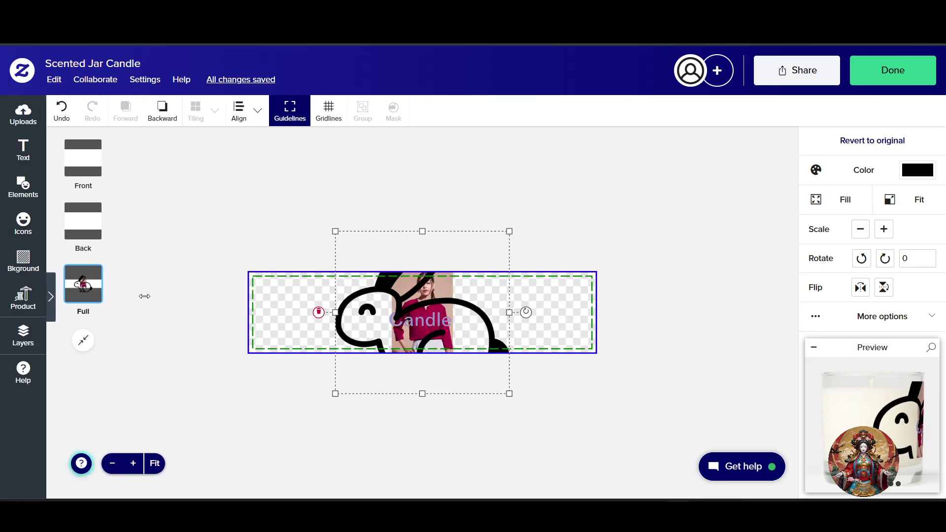
right_click(467, 375)
left_click(493, 416)
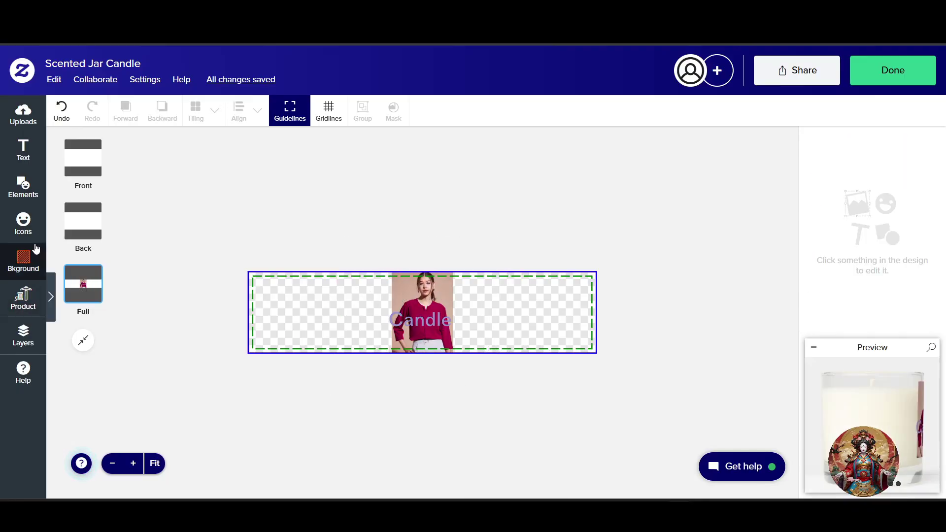
Try several background colors on the candle's full wrap design and settle on purple #662D91.
left_click(23, 258)
left_click(206, 311)
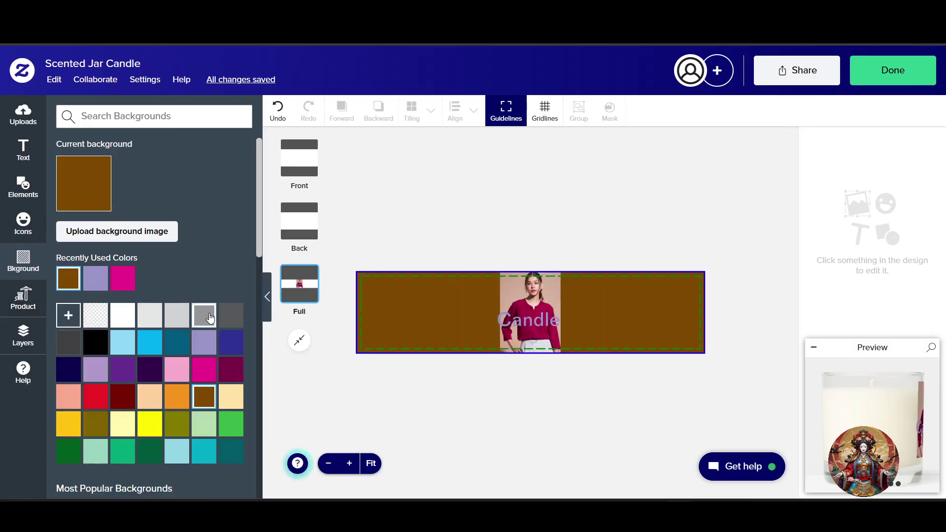
left_click(122, 370)
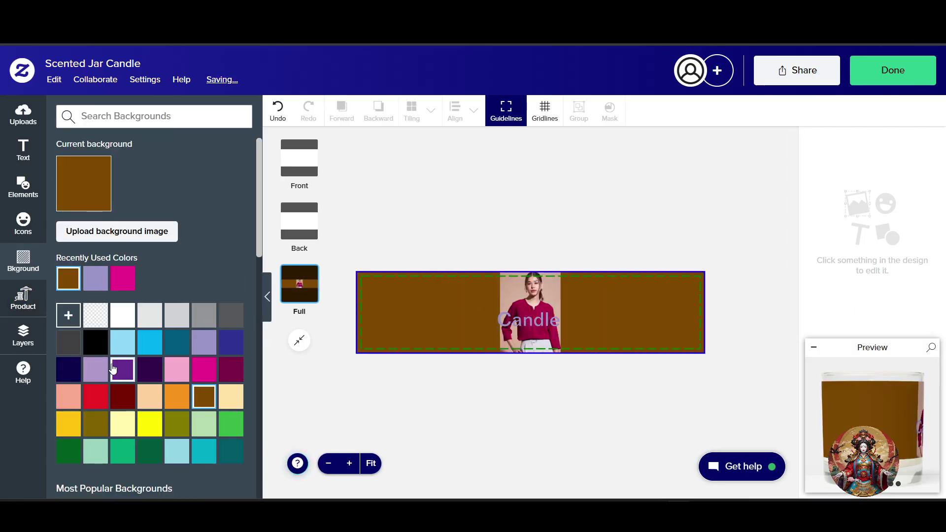
left_click(122, 397)
left_click(147, 375)
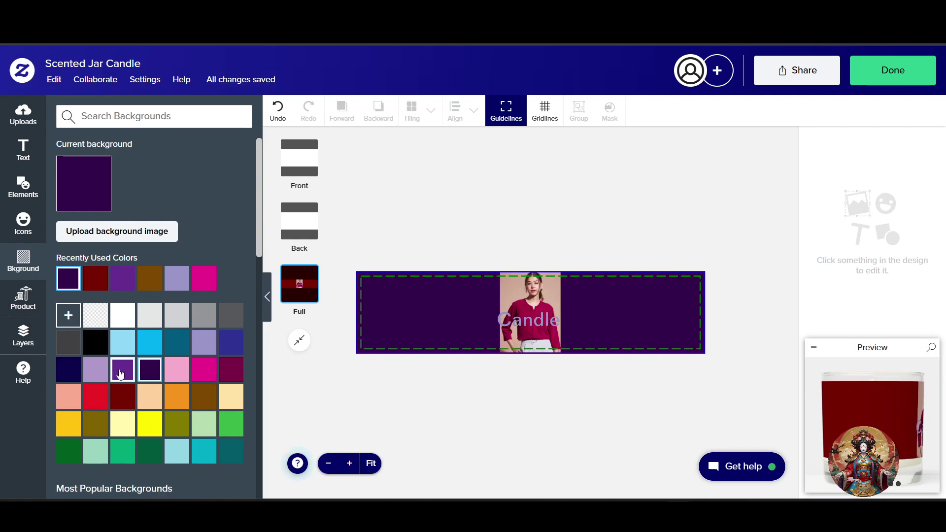
left_click(122, 374)
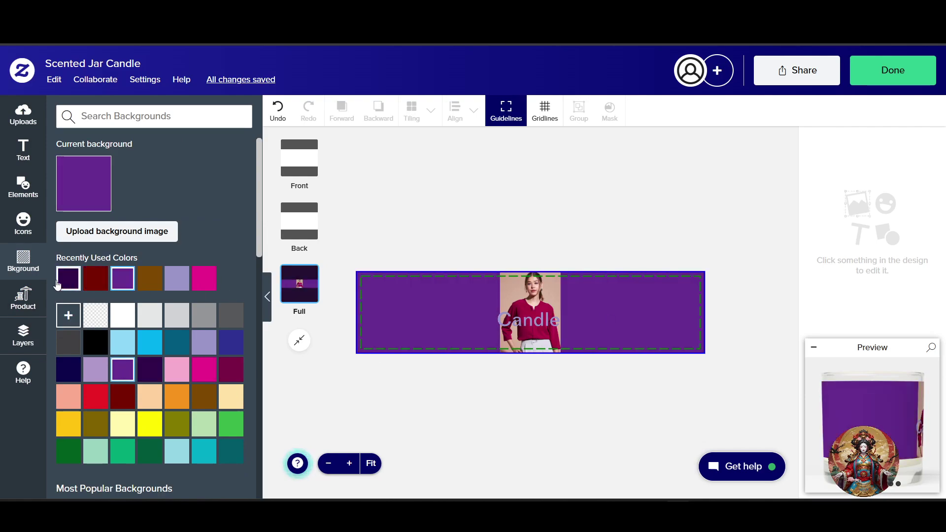
Read the Scented Jar Candle's product description, including its burn time, materials, dimensions and safety warning.
left_click(27, 298)
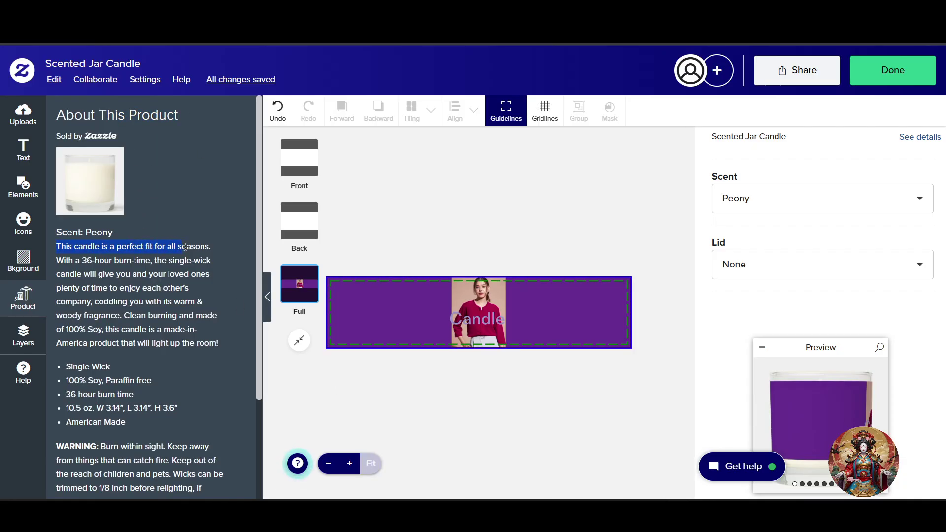
left_click_drag(184, 247, 109, 262)
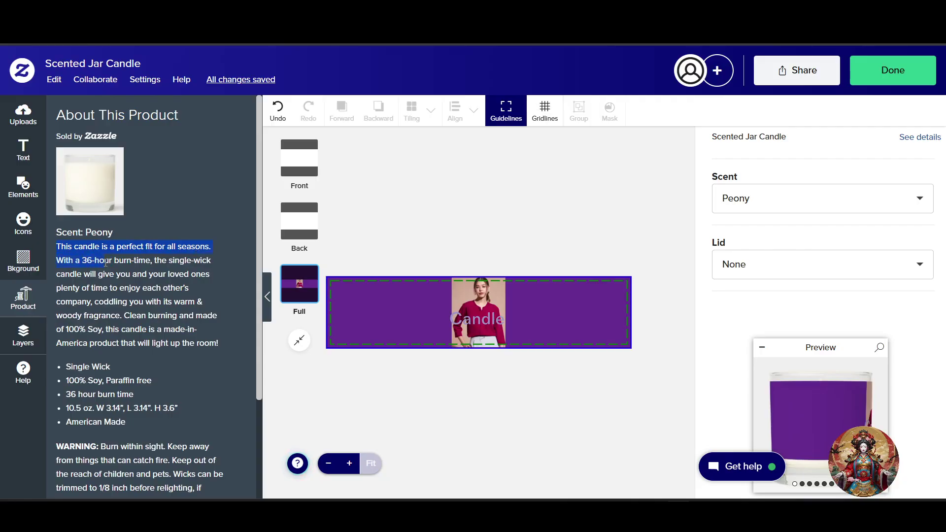
left_click_drag(206, 274, 106, 274)
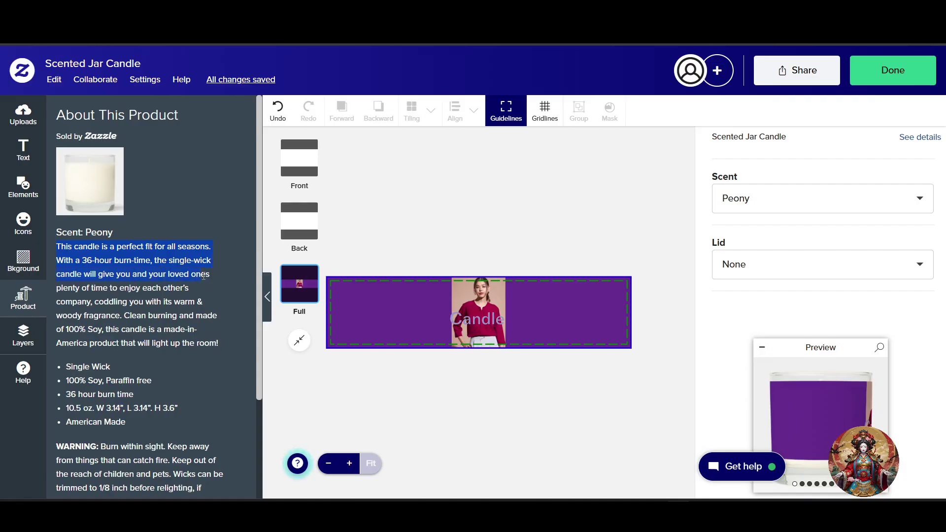
scroll(158, 323, "down", 3)
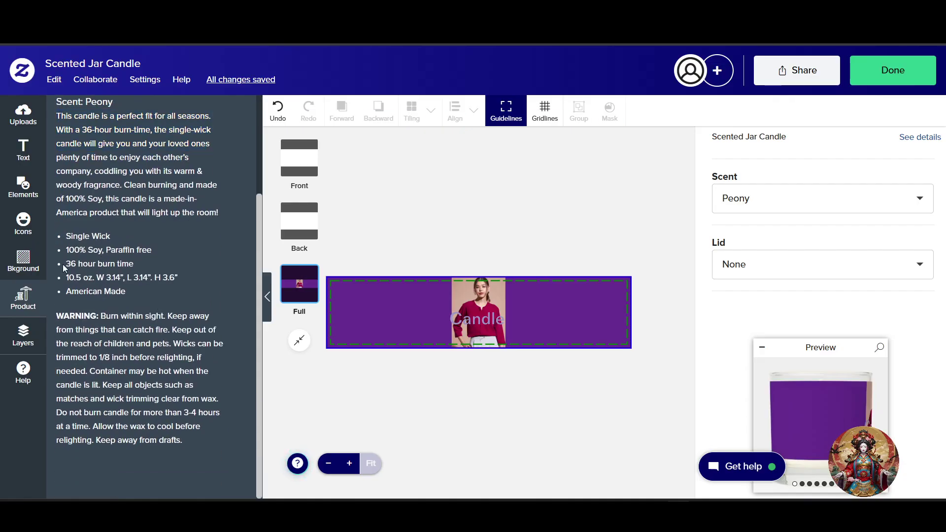
left_click_drag(152, 250, 113, 255)
scroll(142, 310, "up", 3)
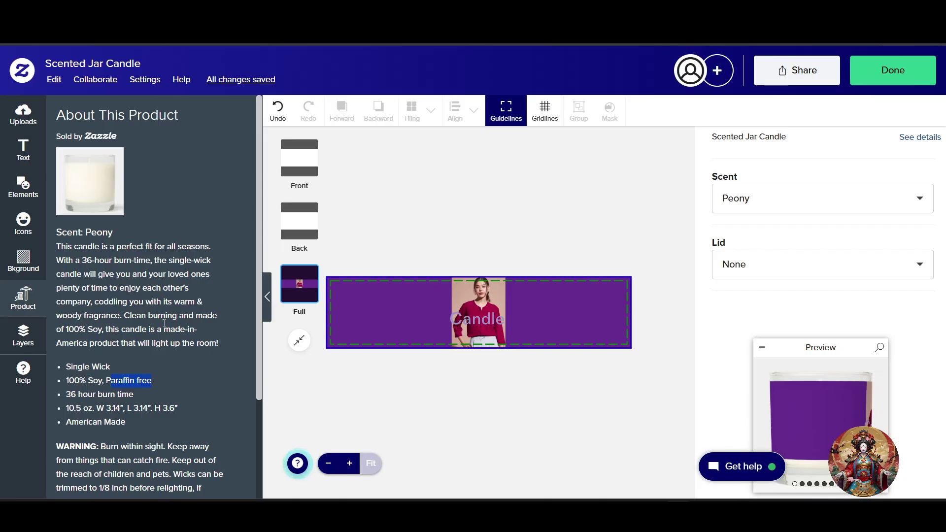
Review the layers of the candle's full wrap design.
left_click(23, 335)
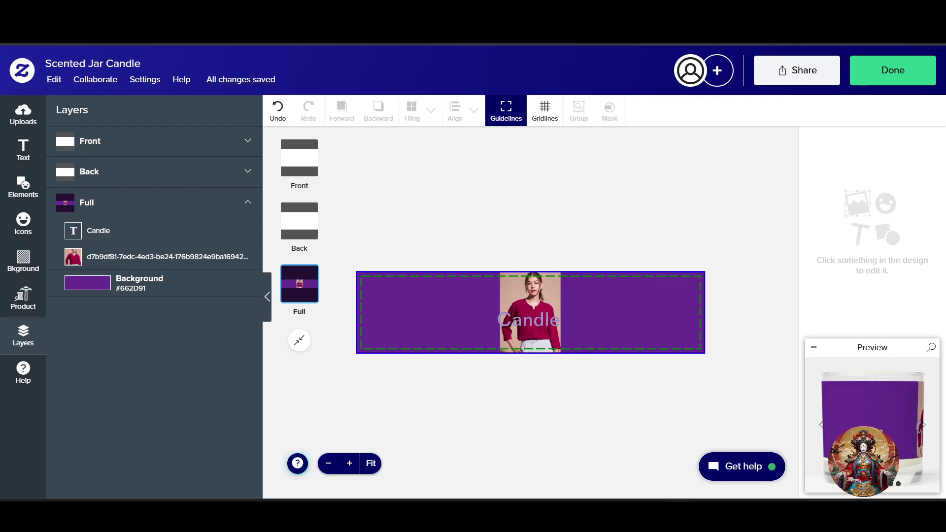
left_click(23, 295)
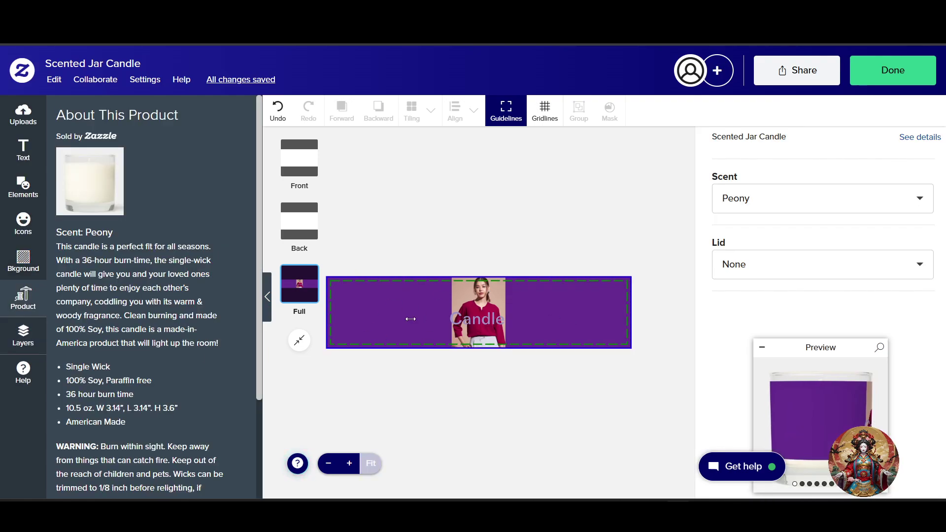
left_click(23, 335)
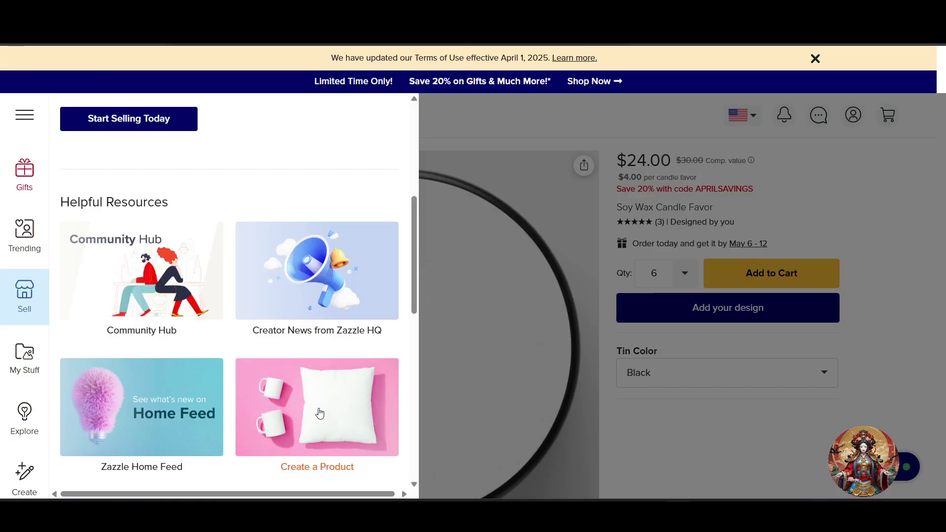
Browse the blank product categories from Baby & Kids to Kids' Clothes and open the Fine Jersey T-Shirt.
left_click(317, 412)
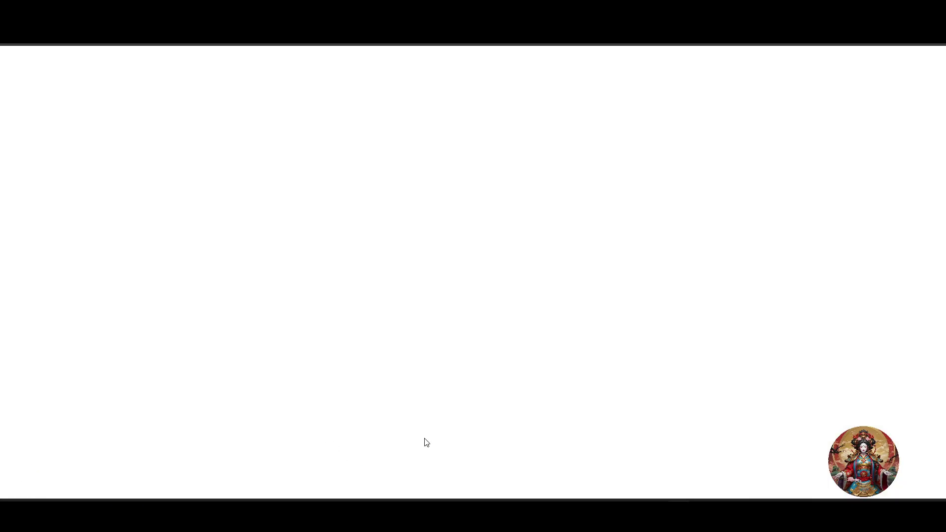
scroll(468, 438, "down", 5)
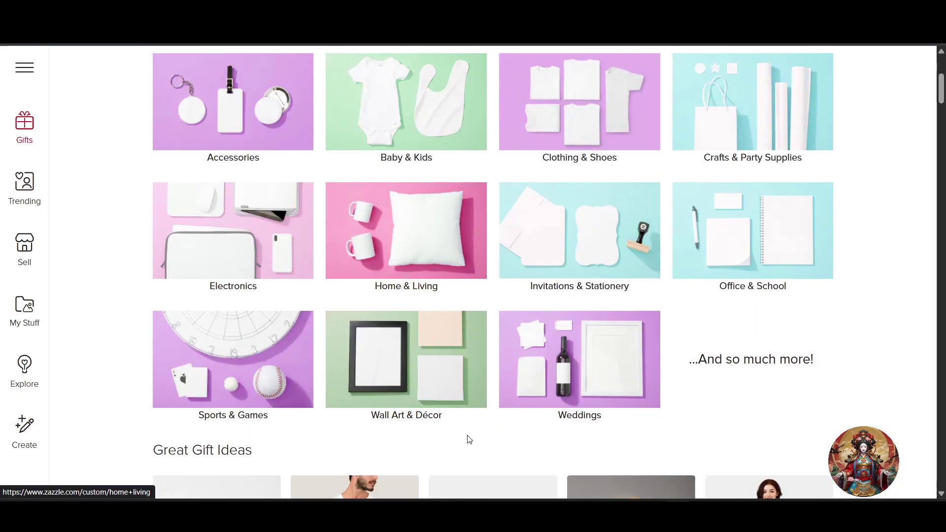
scroll(455, 345, "up", 4)
scroll(454, 323, "down", 3)
left_click(392, 186)
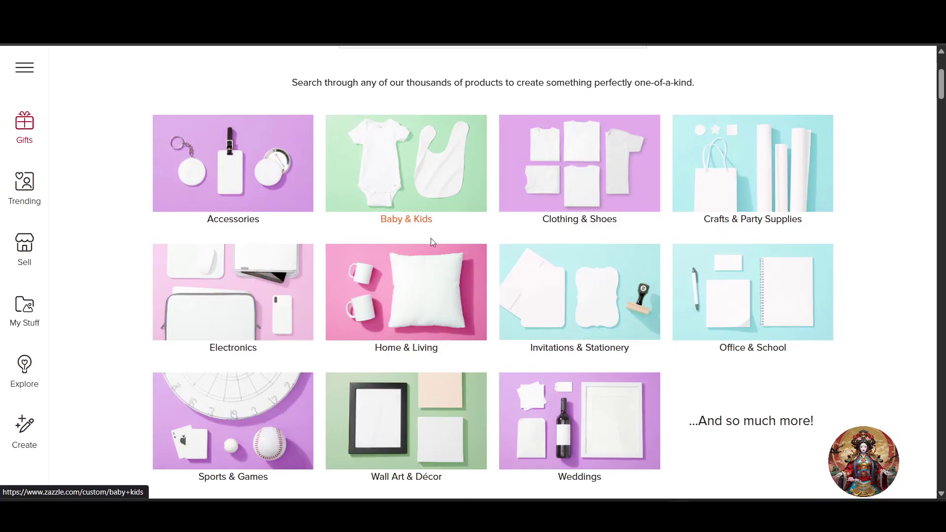
scroll(454, 294, "down", 1)
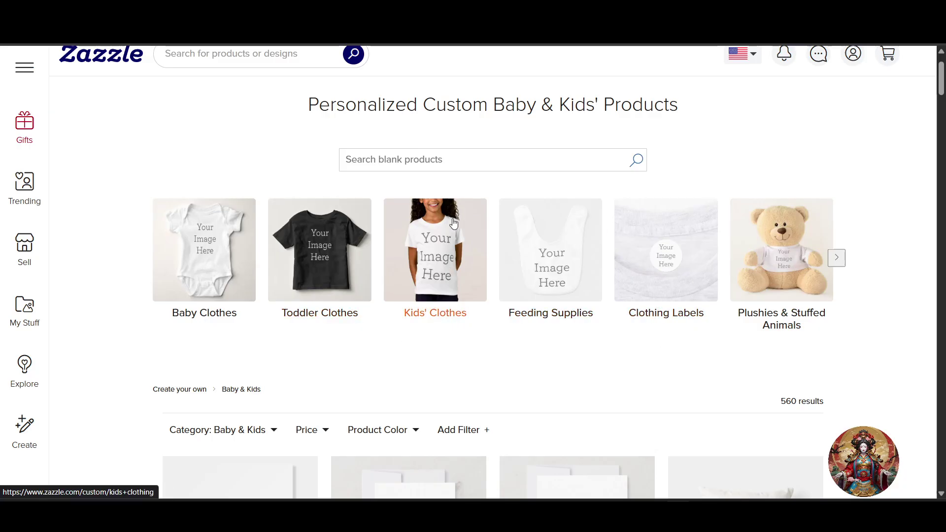
left_click(444, 315)
scroll(574, 313, "down", 4)
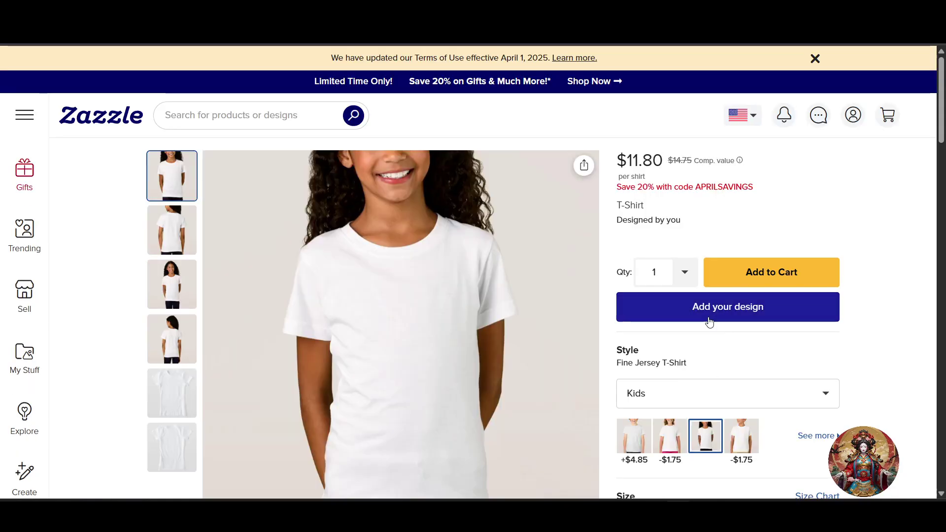
Start a T-shirt design, place the uploaded photo of the woman in the magenta top on the front, and check the preview.
left_click(707, 320)
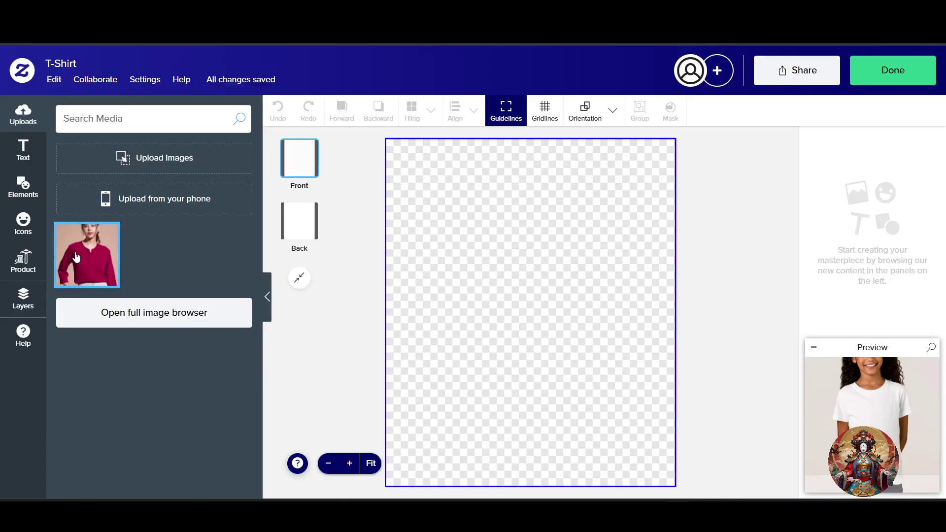
left_click(876, 406)
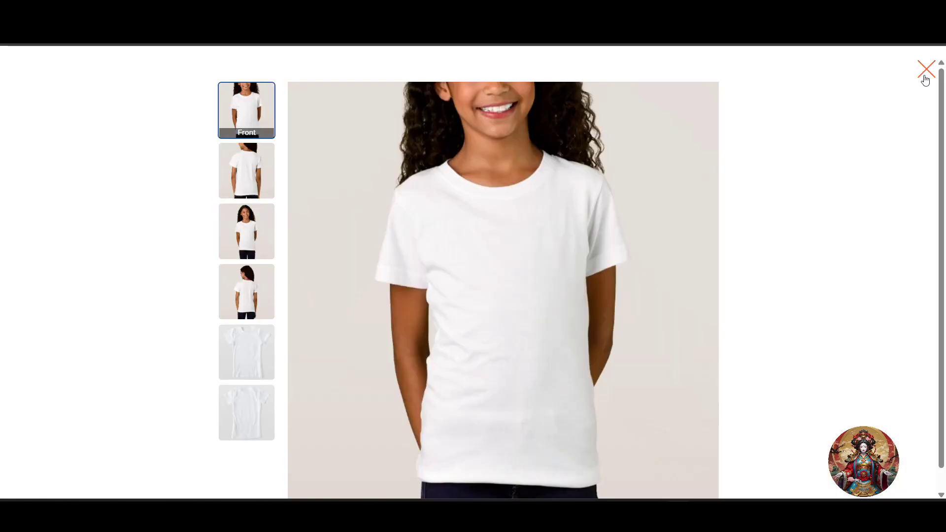
left_click(924, 78)
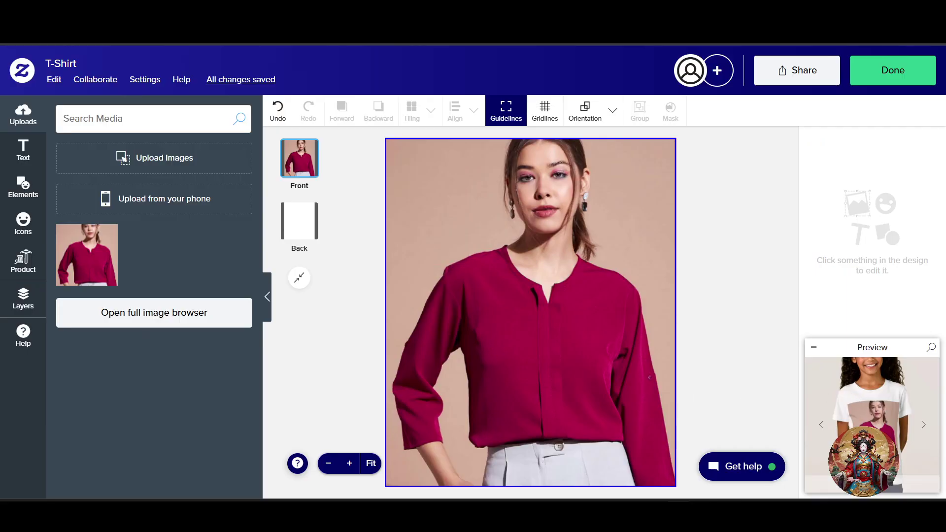
left_click(922, 427)
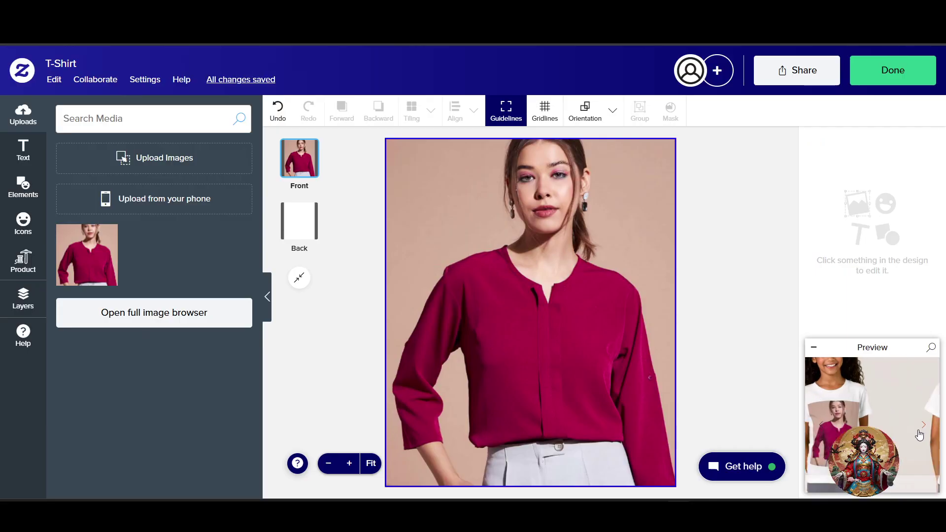
Check another view in the T-shirt's preview.
left_click(821, 427)
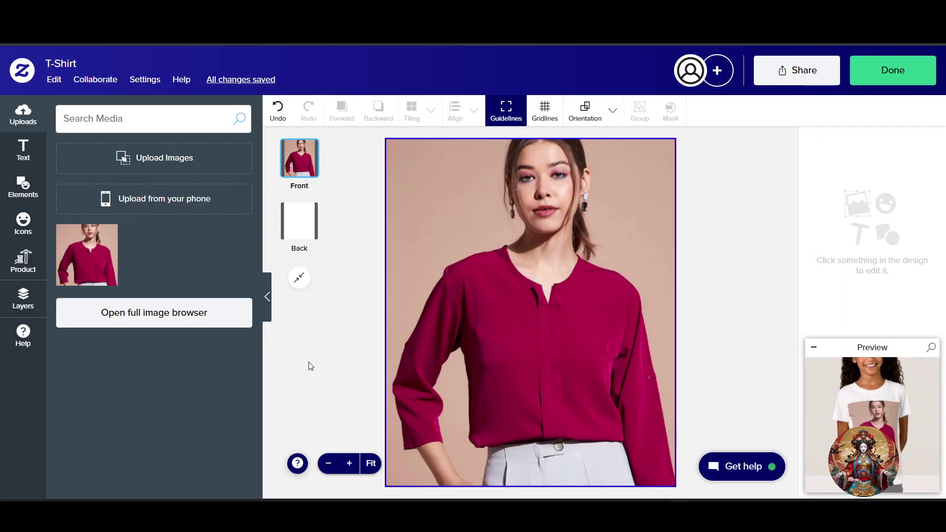
left_click_drag(508, 284, 577, 391)
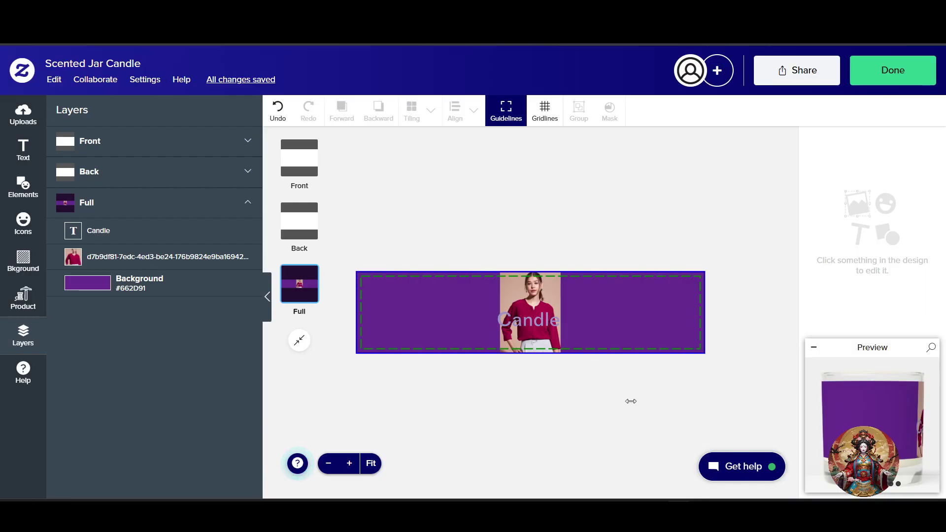
Finish the Scented Jar Candle design and review its enlarged product images, including the Front, Back, Right and Lit views.
left_click(892, 73)
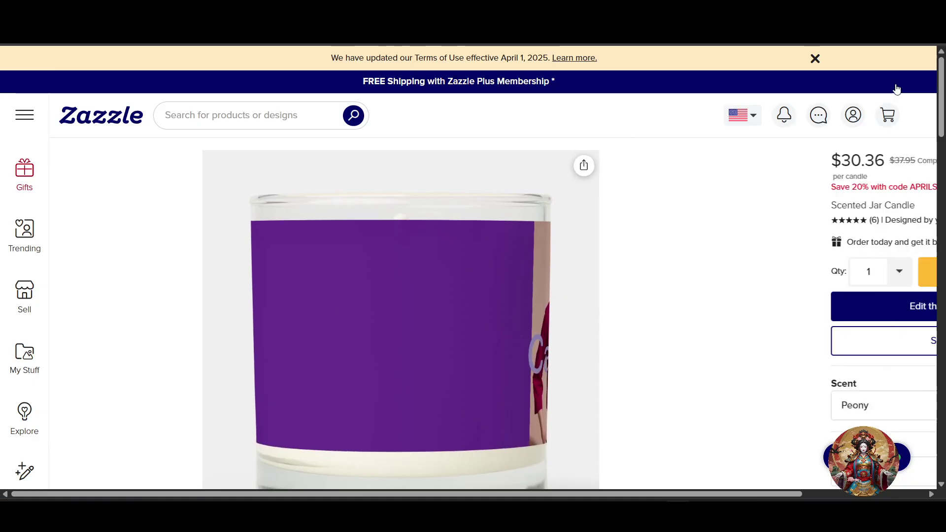
left_click(467, 314)
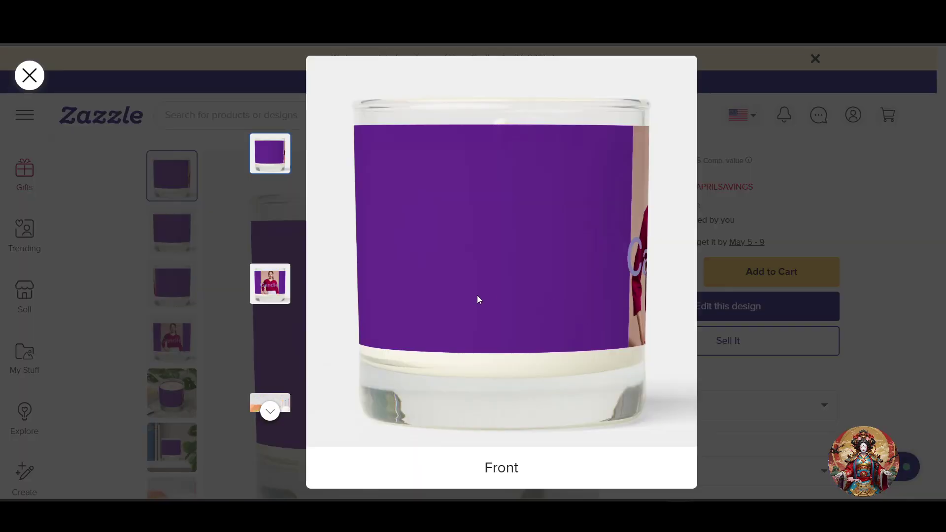
left_click(269, 203)
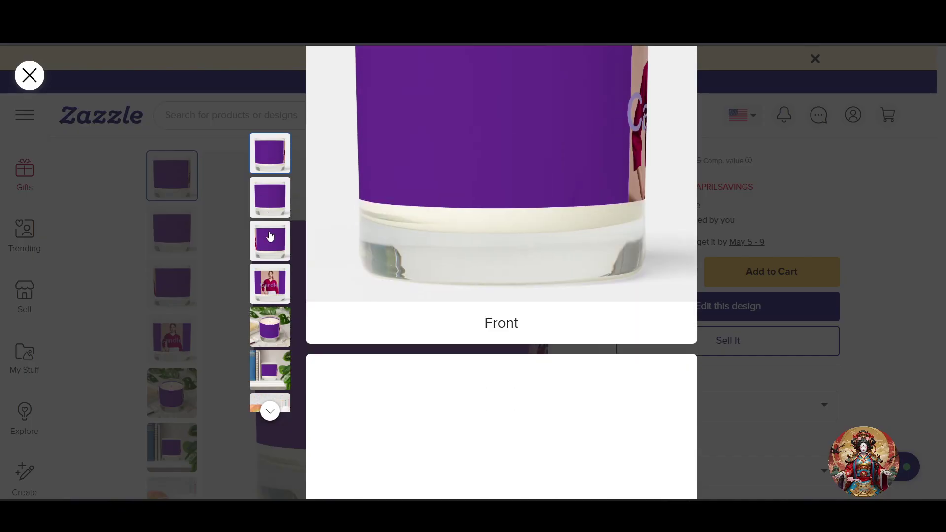
left_click(270, 238)
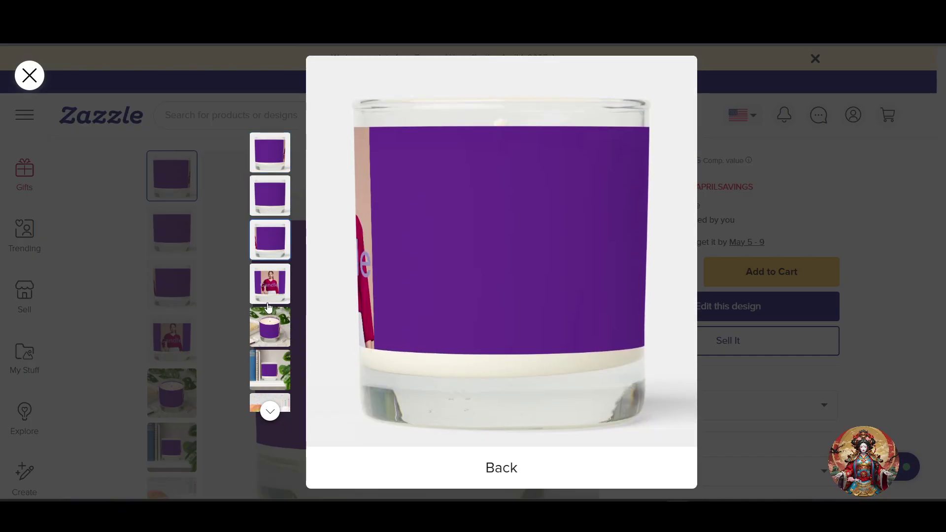
left_click(267, 293)
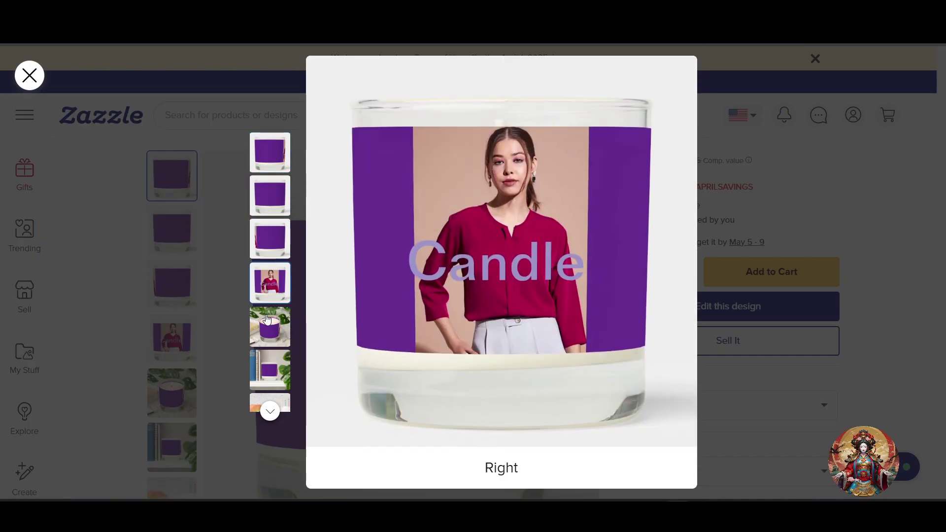
left_click(268, 321)
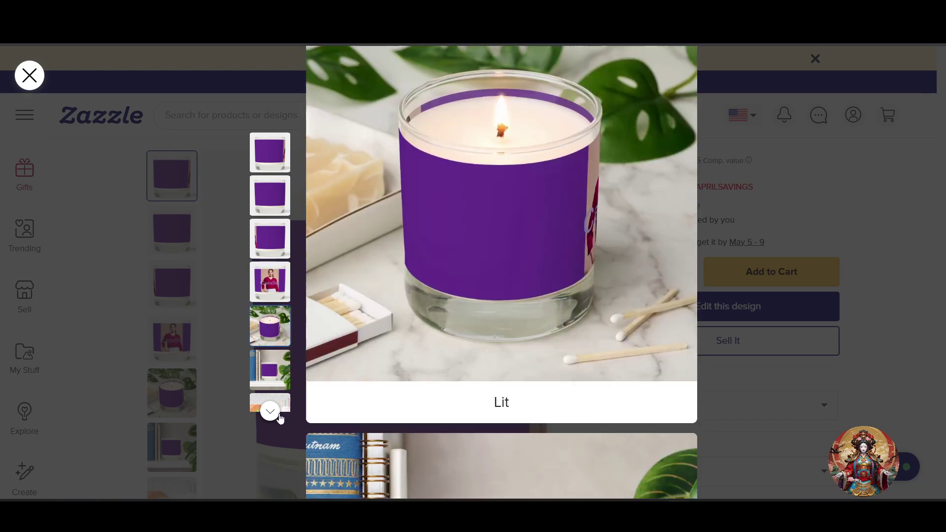
left_click(279, 416)
left_click(770, 331)
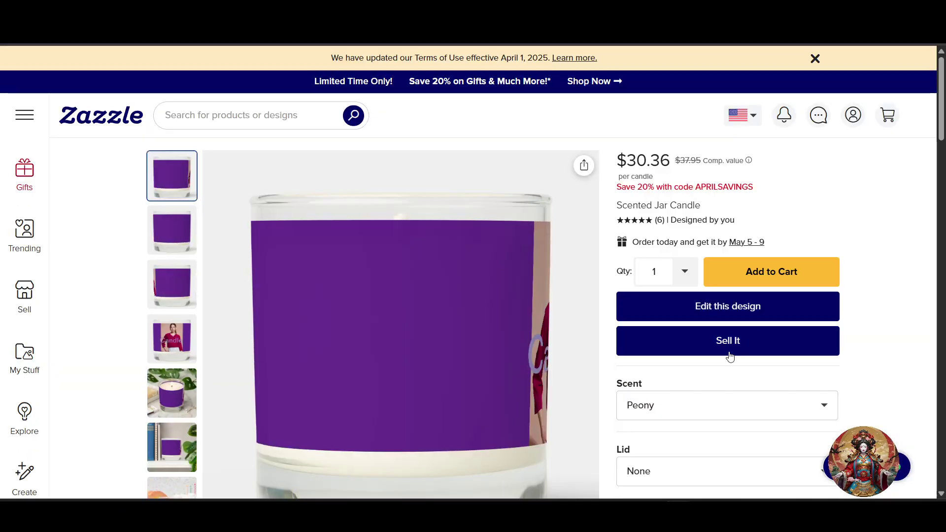
Put the Scented Jar Candle up for sale and choose to publish it with its blank front and back areas.
scroll(601, 395, "down", 3)
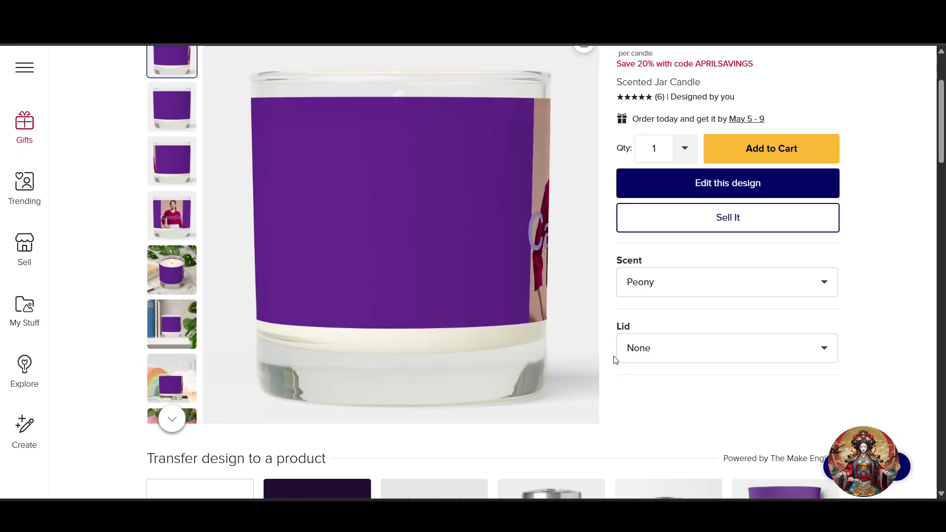
scroll(614, 360, "up", 3)
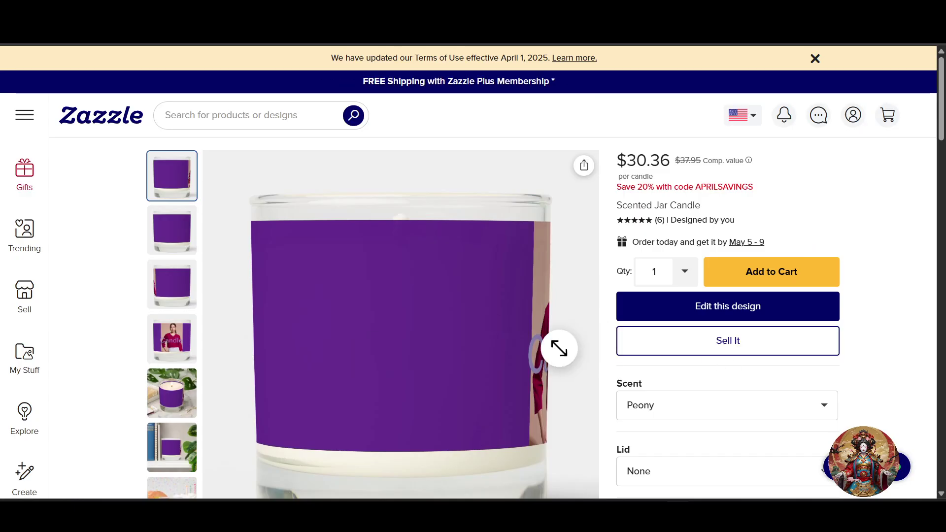
left_click(731, 349)
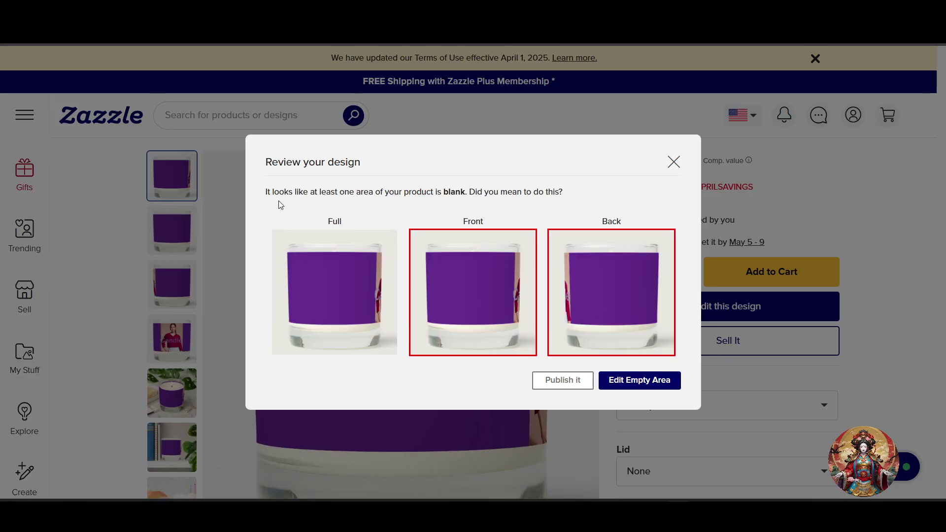
left_click_drag(279, 180, 356, 177)
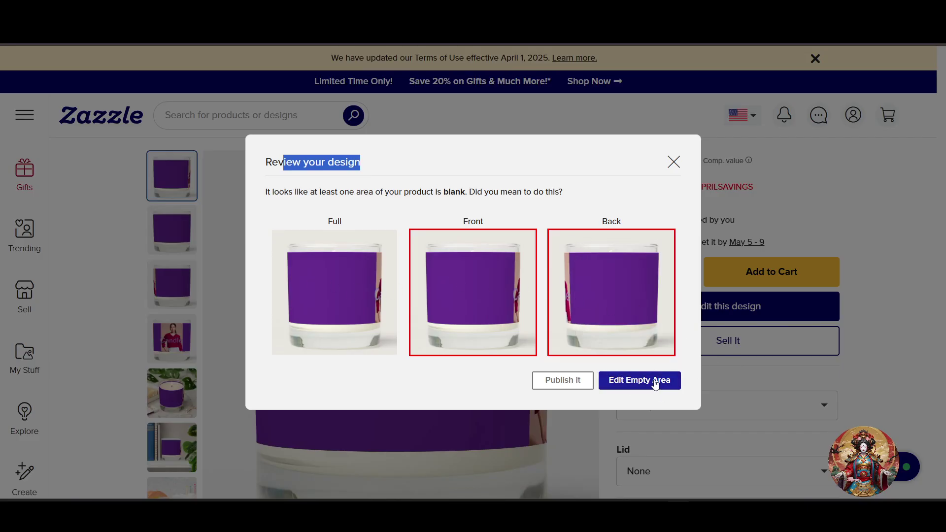
left_click(564, 382)
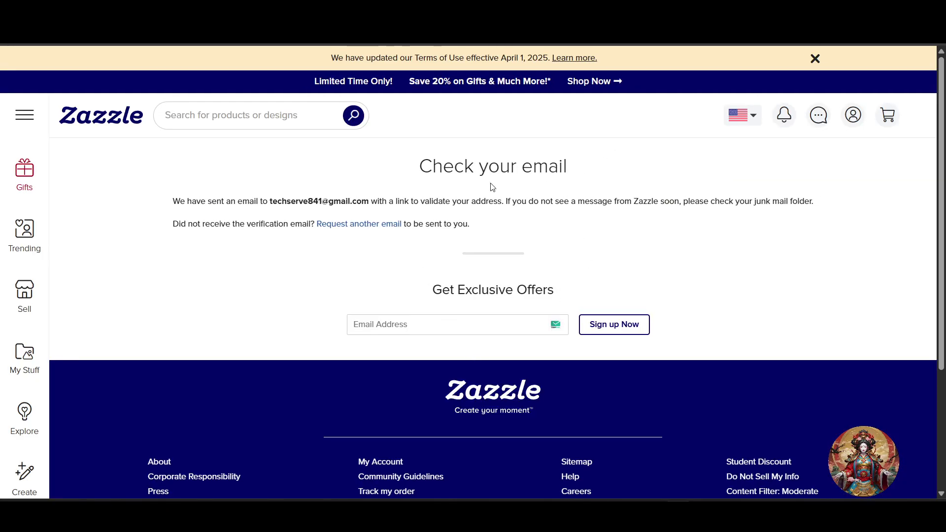
Look up Gmail in a new browser tab for the address validation email, and close the tab.
key("ctrl+t")
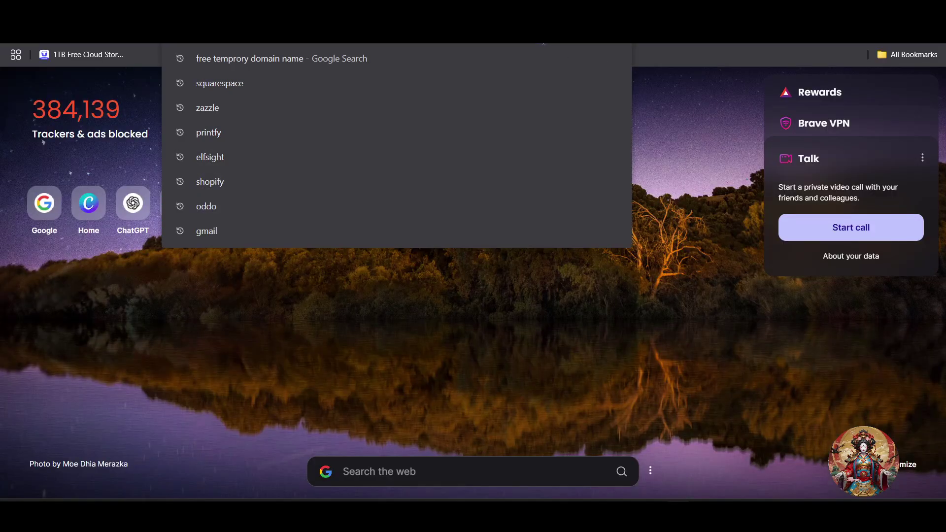
type("m")
key("Num_Lock")
key("BackSpace")
type("gm")
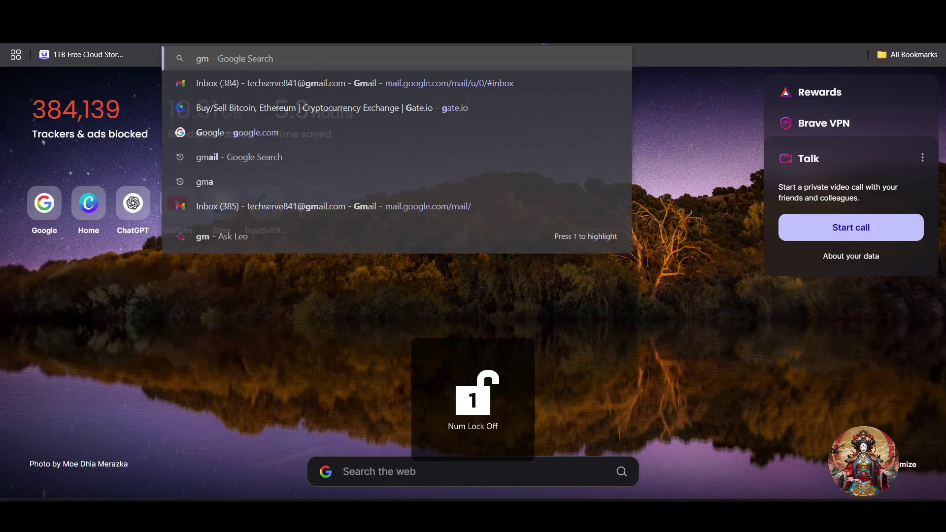
key("Escape")
type("a")
key("Return")
key("ctrl+w")
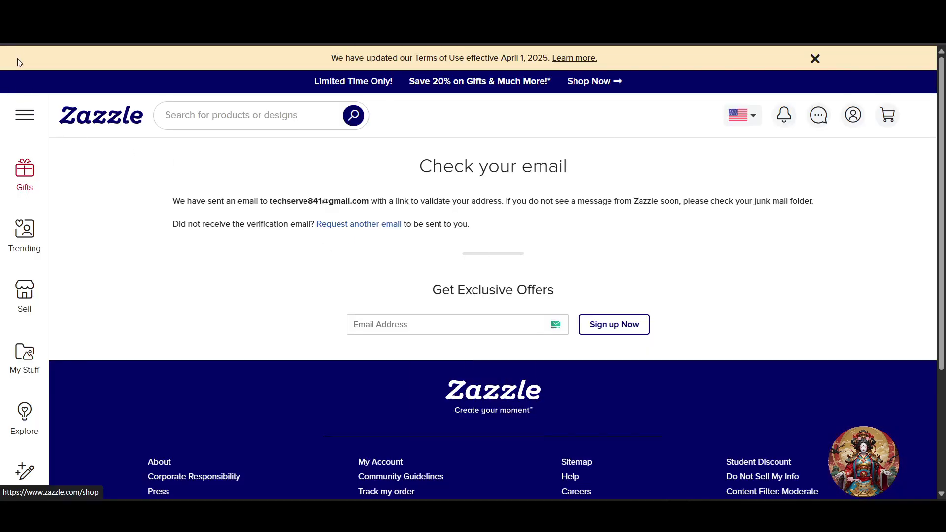
Return to the candle's product page and start selling it again to reach the Post Product for Sale form.
key("alt+Left")
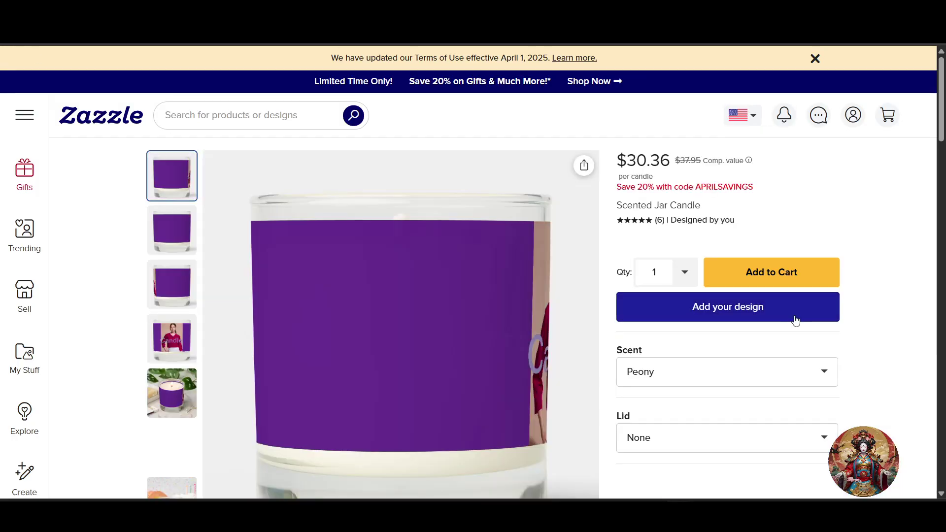
left_click(736, 346)
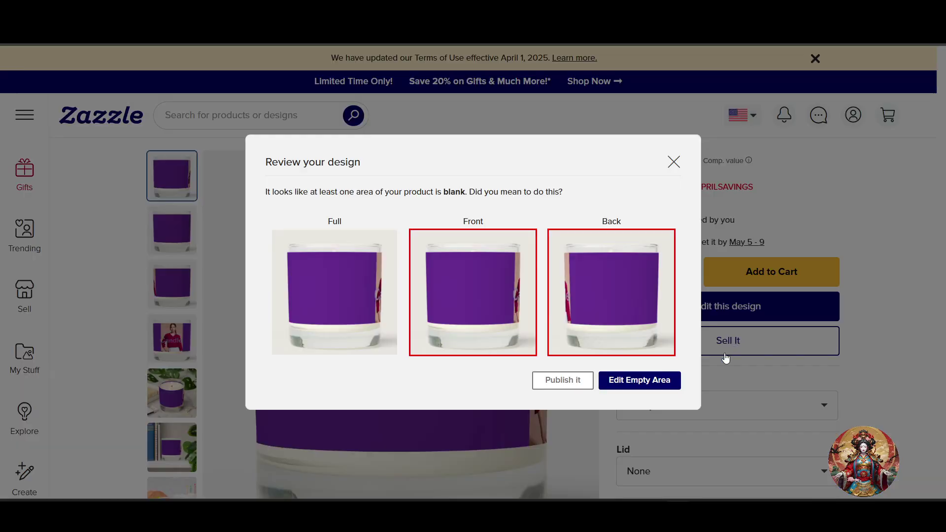
left_click(675, 163)
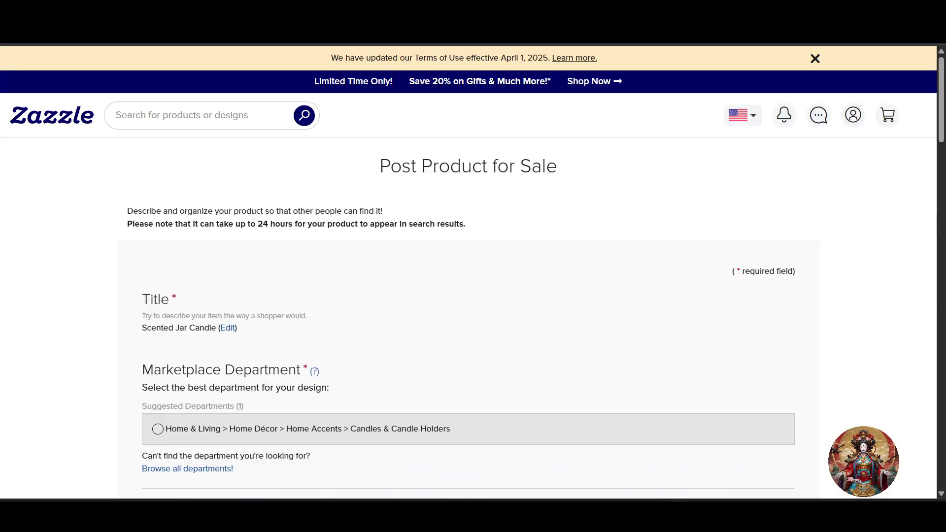
Open the listing's title for editing and look over the form down to the description and merchandising sections.
scroll(292, 379, "down", 1)
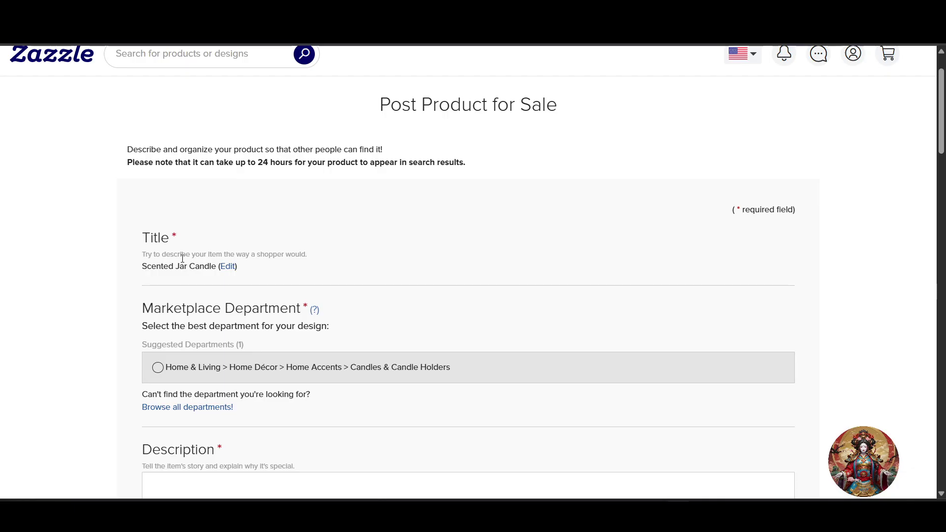
left_click(226, 270)
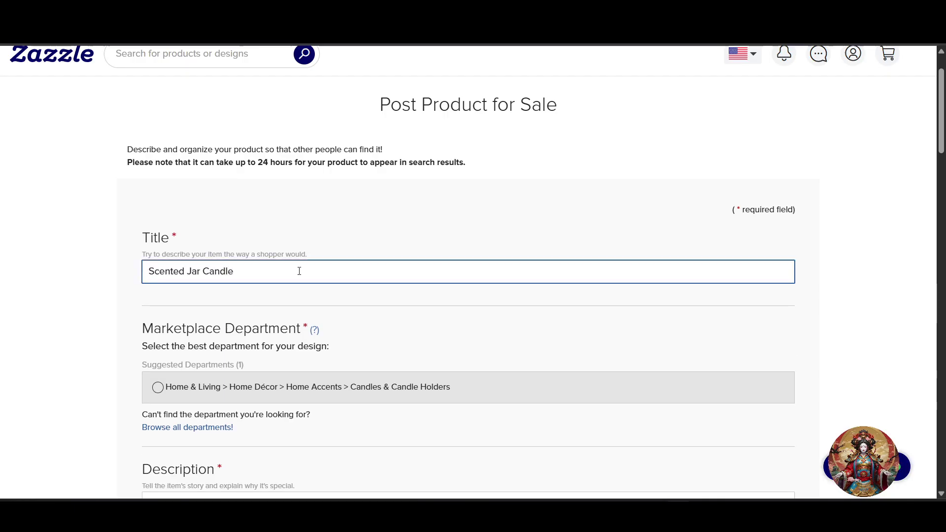
key("ctrl+a")
scroll(523, 276, "down", 5)
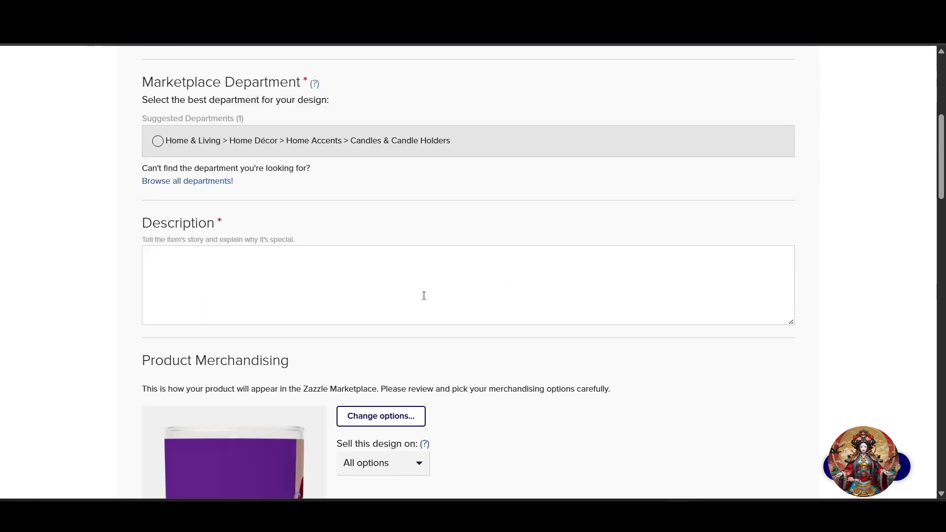
scroll(422, 294, "up", 5)
left_click(129, 306)
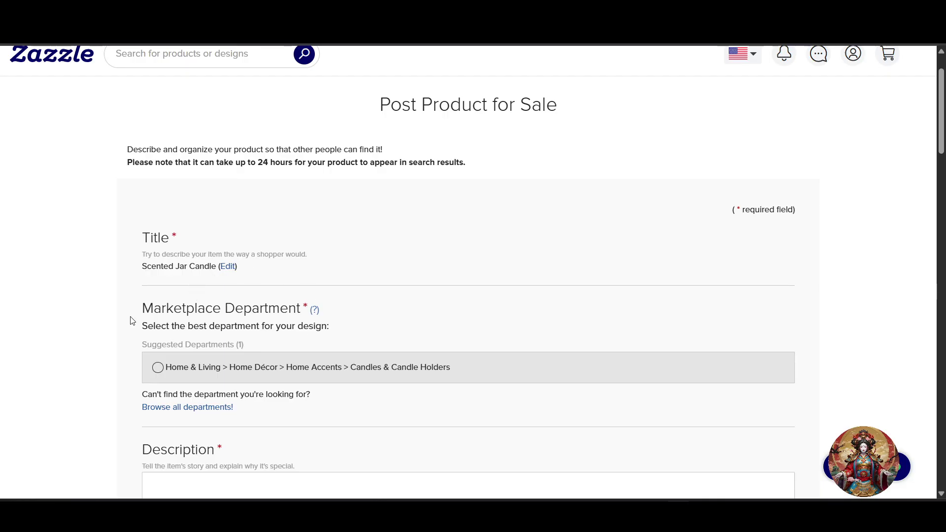
Assign the listing to the marketplace department Home & Living > Home Décor > Home Accents > Candles & Candle Holders.
left_click_drag(148, 319, 312, 311)
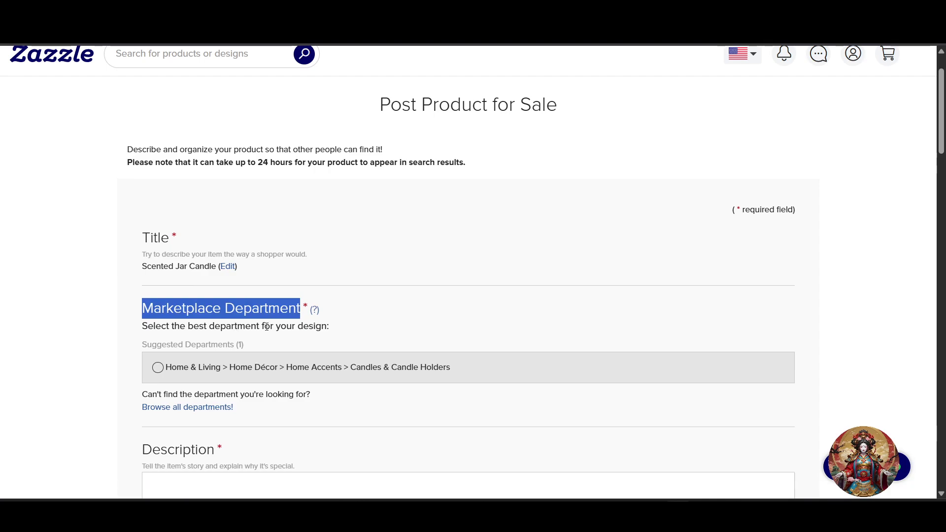
scroll(300, 337, "down", 1)
left_click(159, 306)
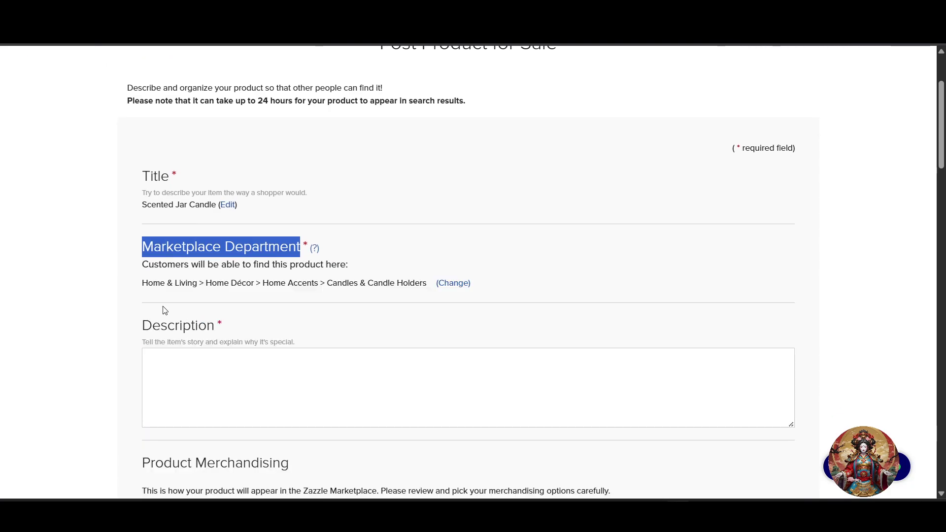
Enter the product description "Candle is good while you doing dinner".
scroll(188, 367, "down", 2)
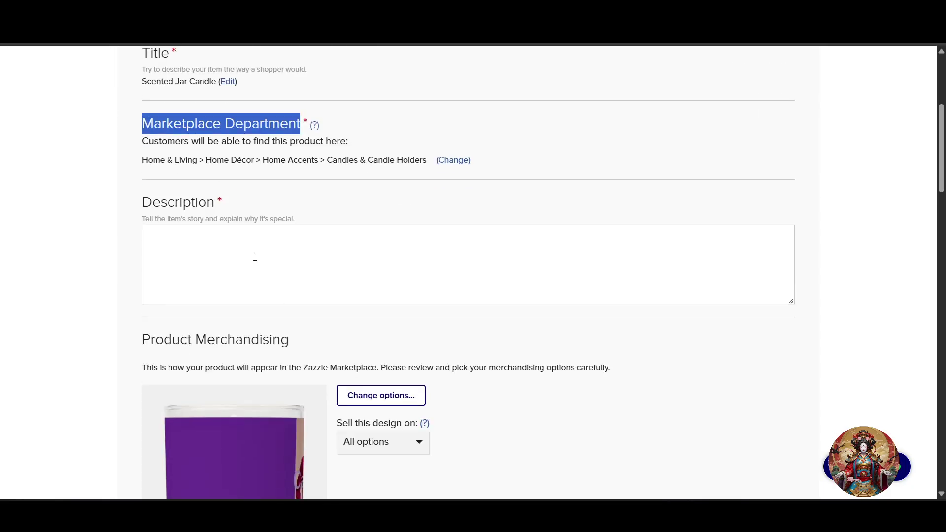
left_click(253, 257)
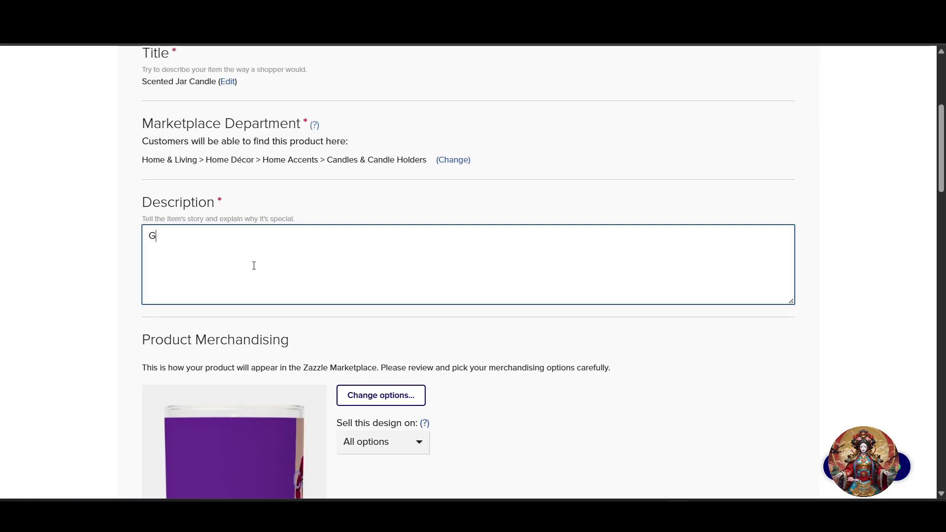
key("BackSpace")
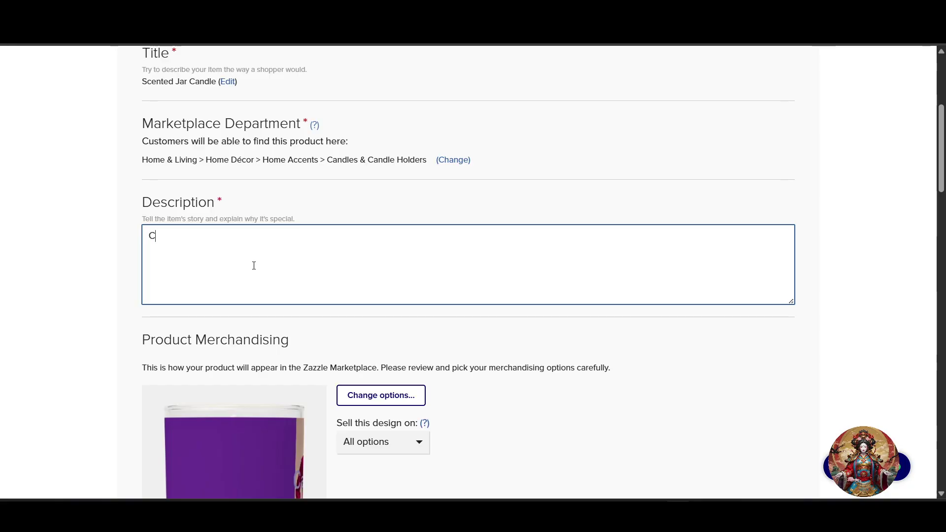
type("Candle is goo")
type("d dinn")
key("BackSpace")
key("BackSpace")
key("BackSpace")
key("BackSpace")
type("w")
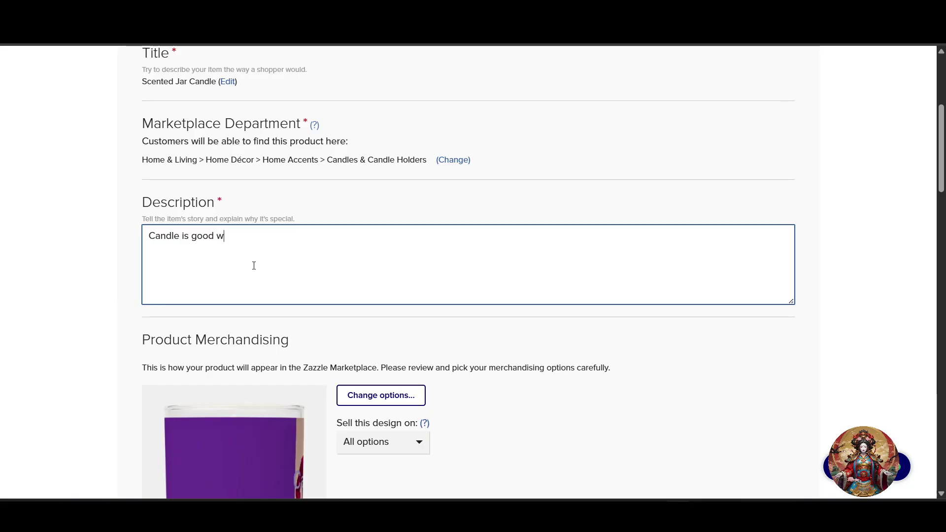
type("hi")
key("BackSpace")
key("BackSpace")
key("BackSpace")
key("BackSpace")
type("while you doing dinner")
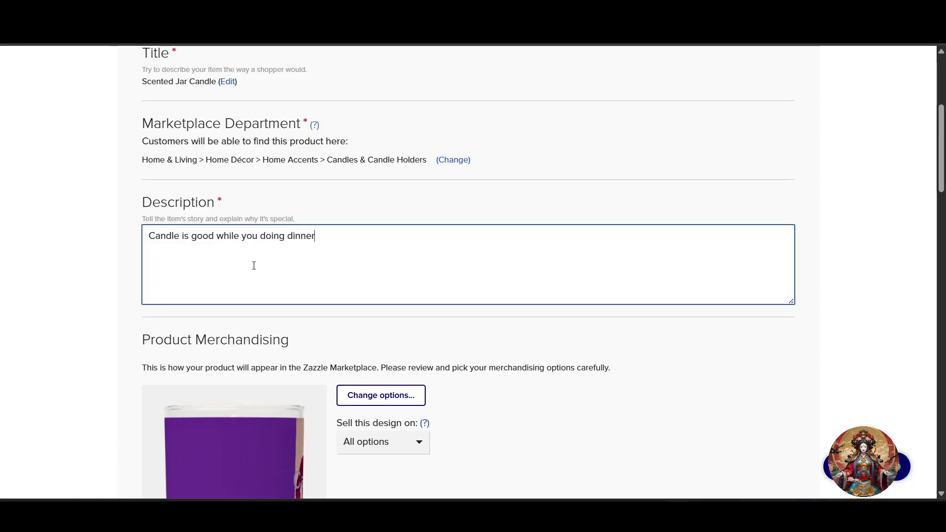
Set the merchandising options to the candle view showing the photo and text, with a Metal Lid and the Vanilla Sandalwood scent.
scroll(321, 323, "down", 5)
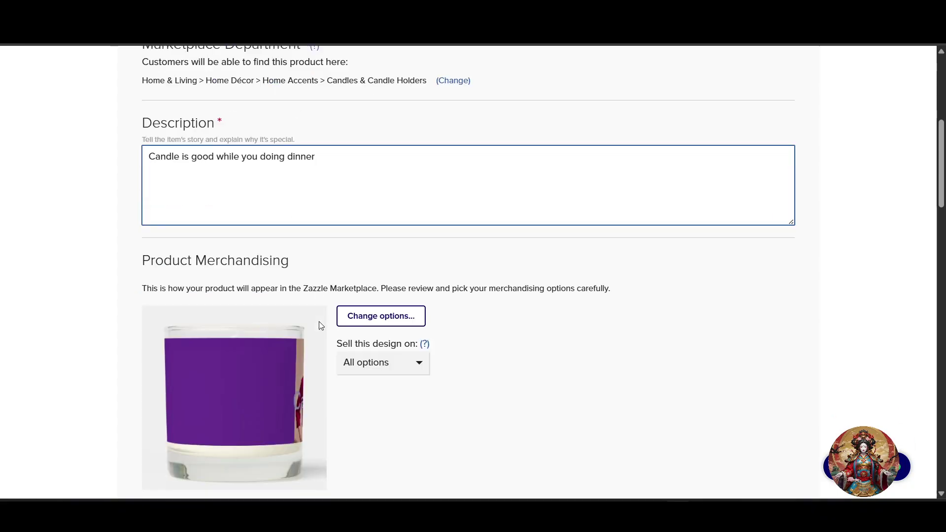
scroll(312, 323, "up", 1)
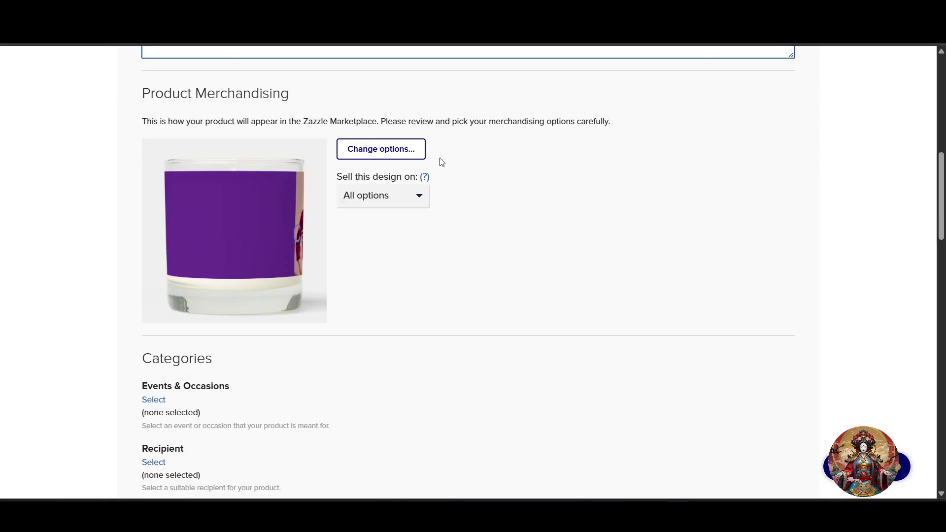
left_click(382, 149)
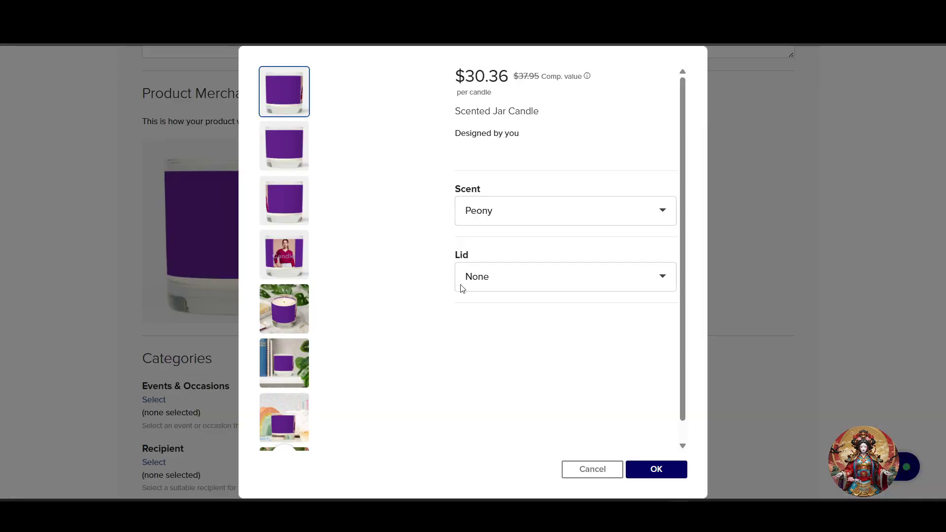
left_click(303, 271)
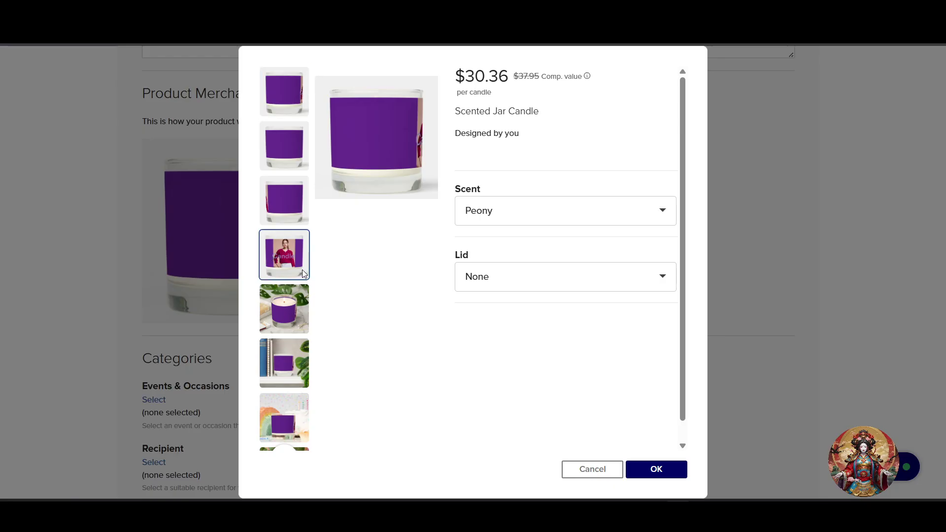
left_click(545, 282)
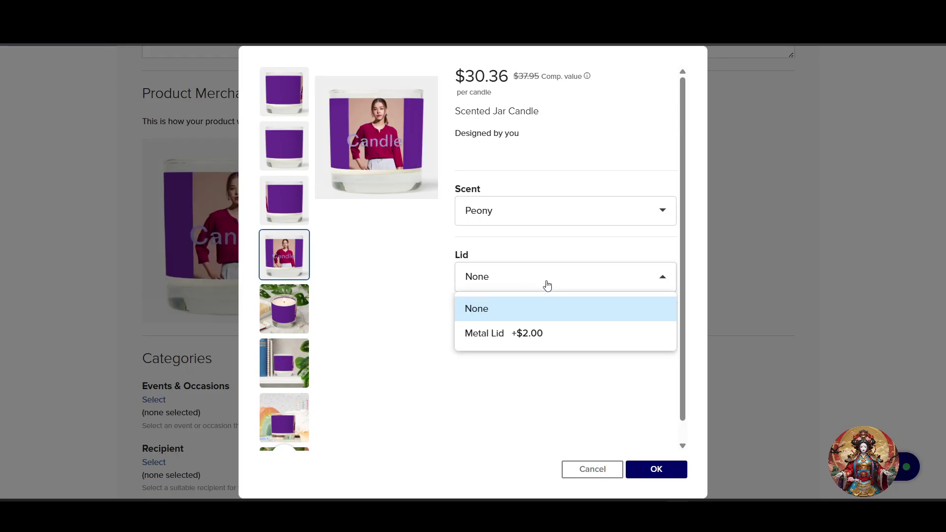
left_click(555, 334)
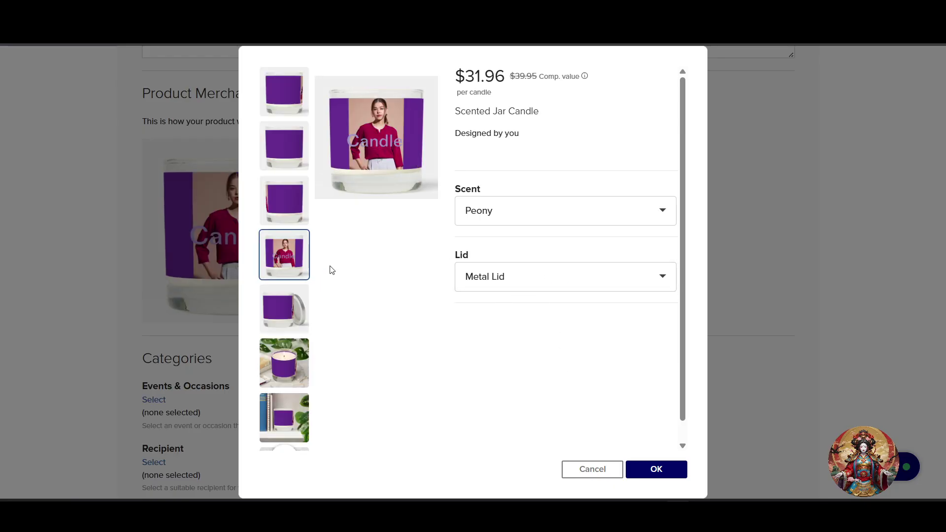
left_click(541, 217)
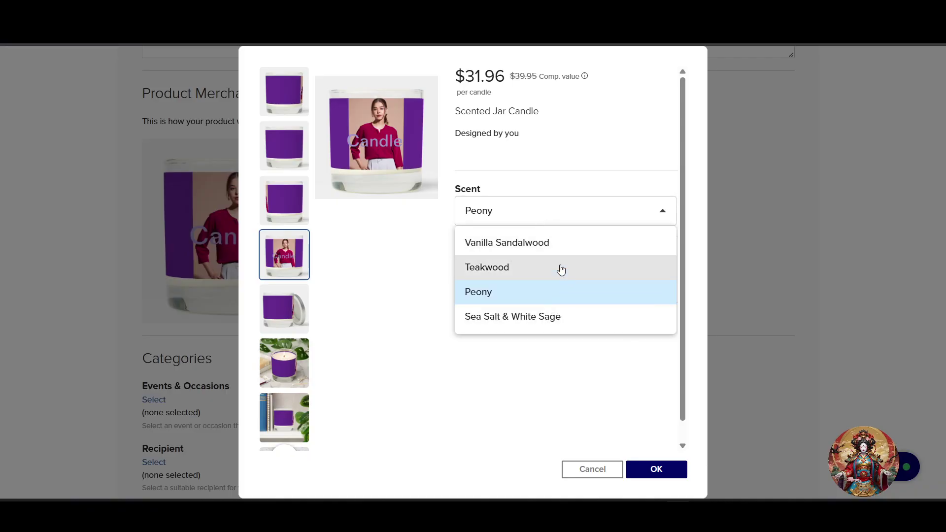
left_click(545, 245)
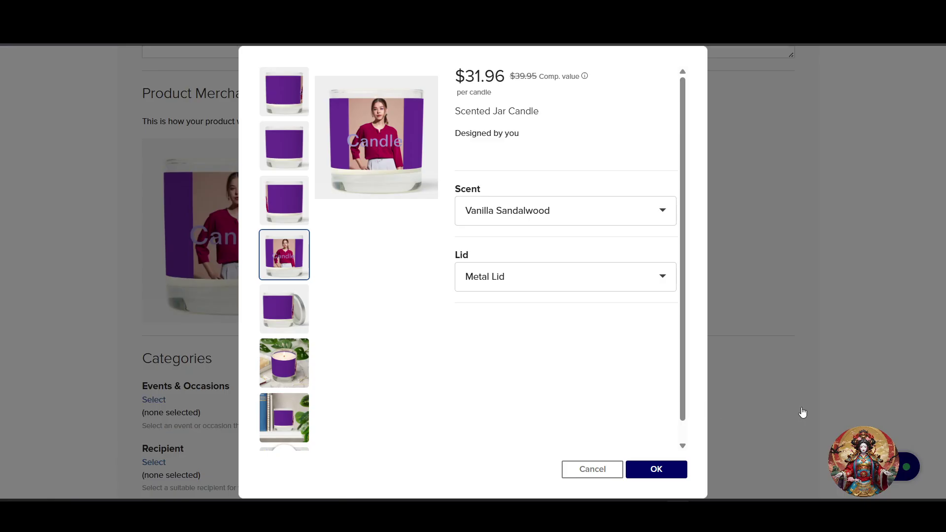
left_click(659, 473)
Open the category selection for the listing's Events & Occasions.
scroll(517, 325, "down", 3)
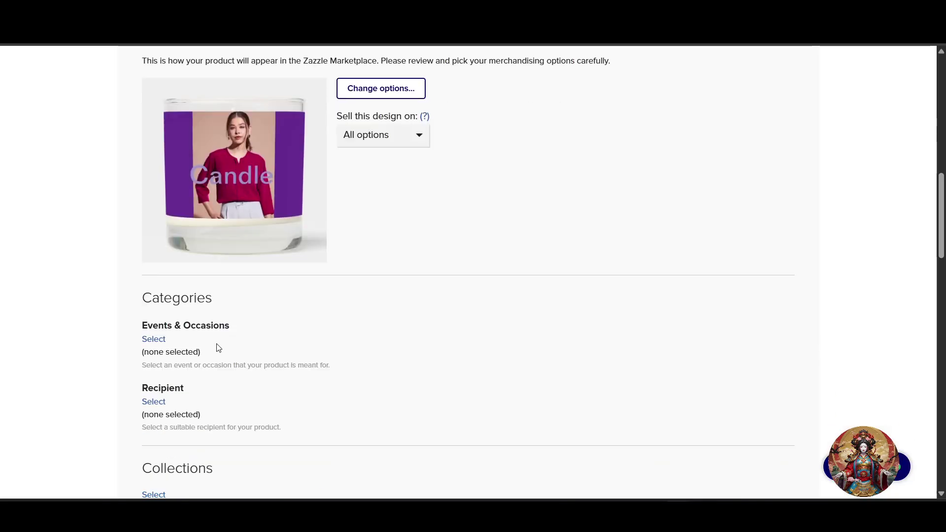
left_click_drag(127, 318, 212, 335)
scroll(352, 349, "down", 1)
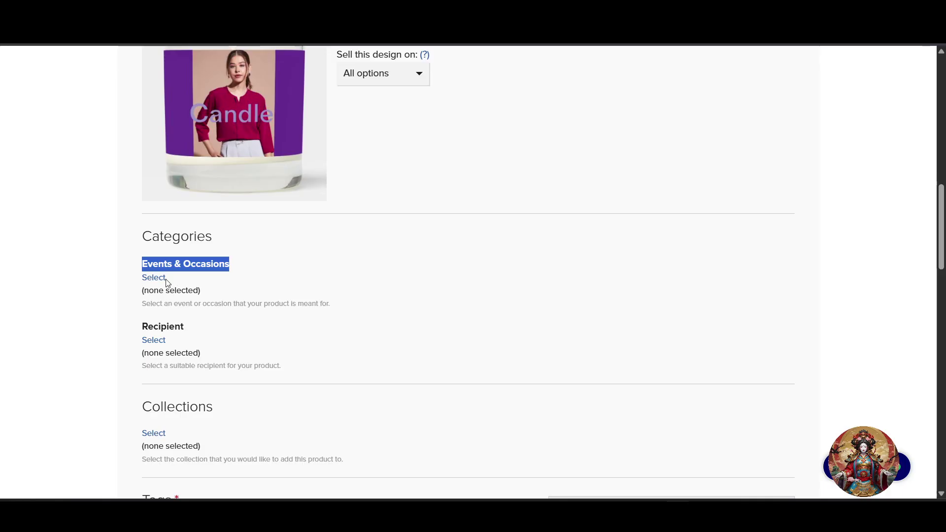
left_click(153, 277)
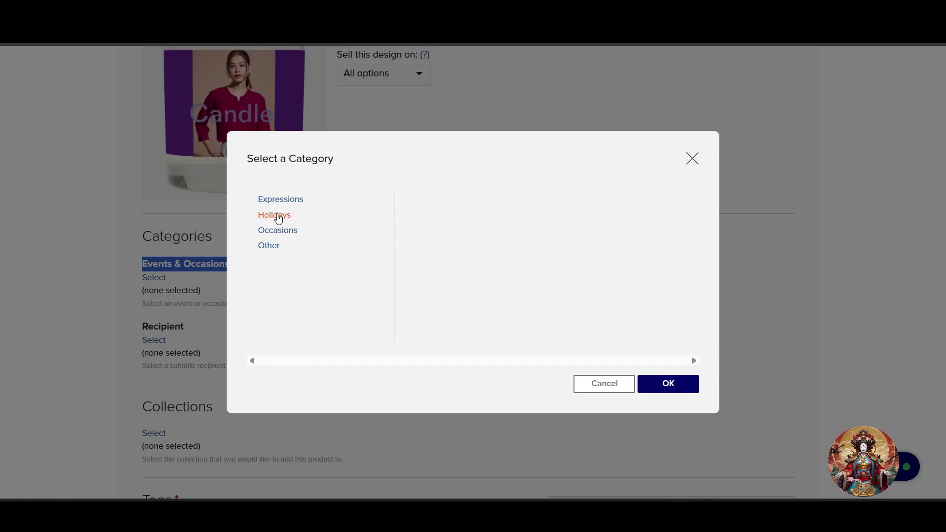
left_click(272, 216)
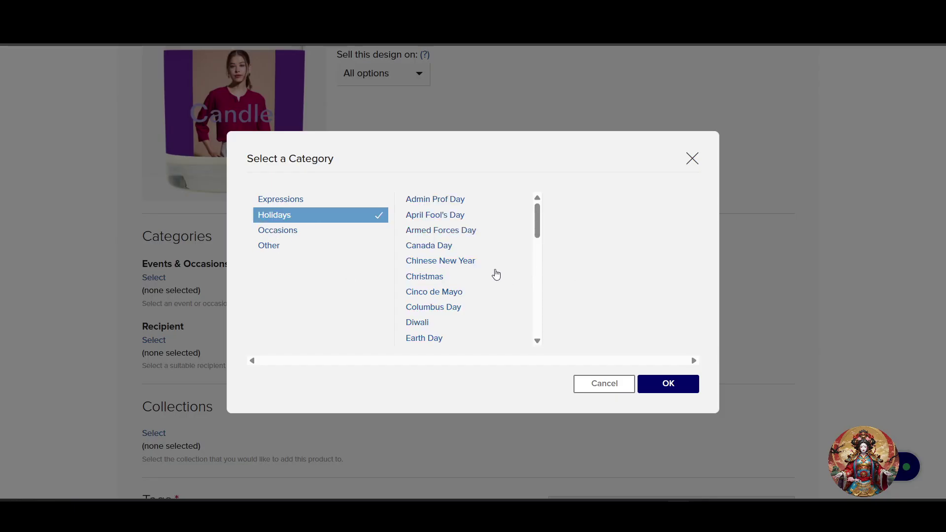
left_click(430, 249)
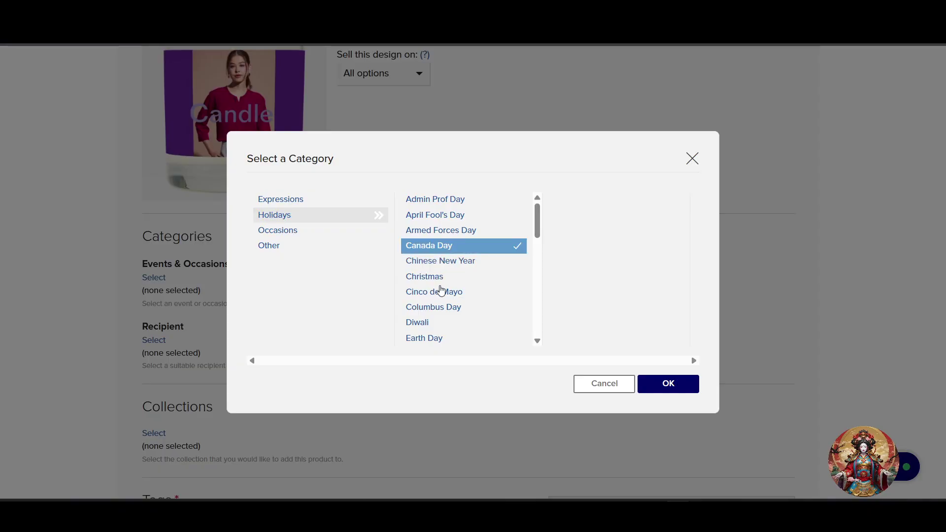
left_click(441, 263)
left_click(436, 278)
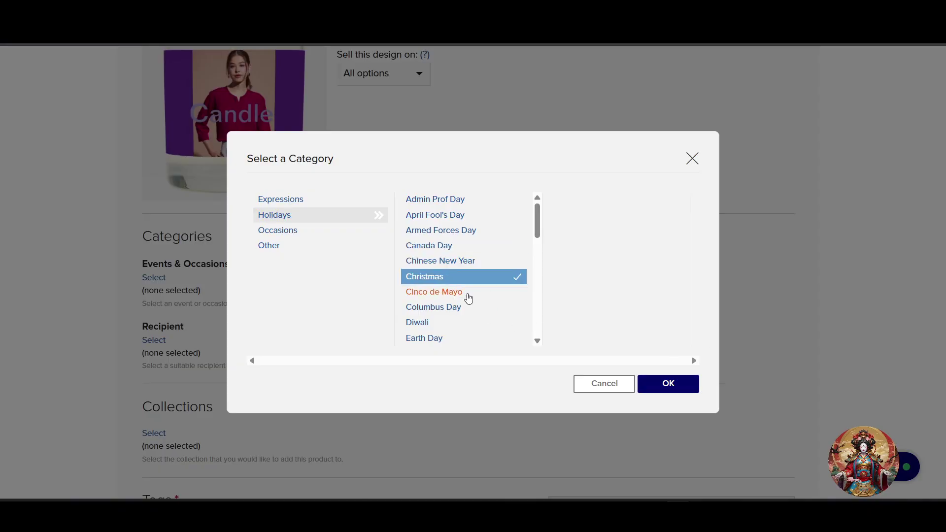
Set the Events & Occasions category to Occasions without a subcategory.
left_click(280, 234)
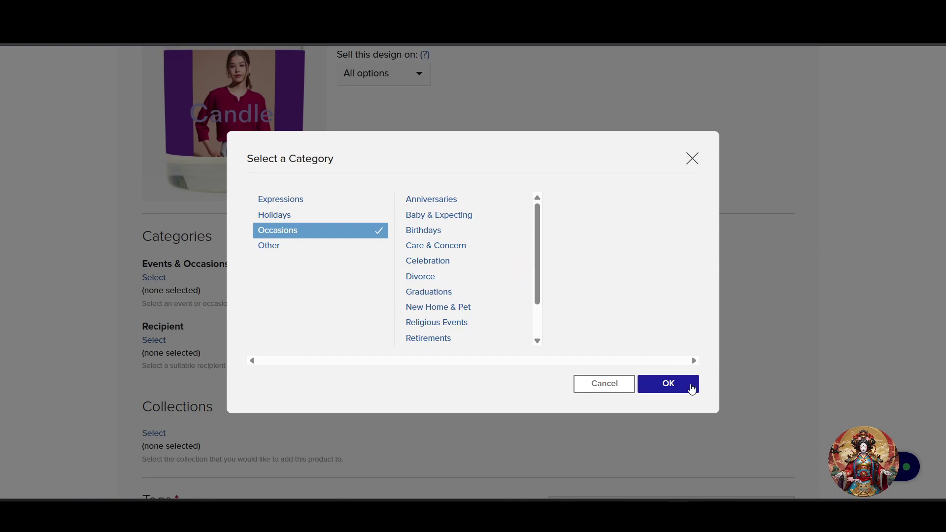
left_click(690, 385)
Set the listing's recipient category to For Her.
scroll(266, 348, "down", 3)
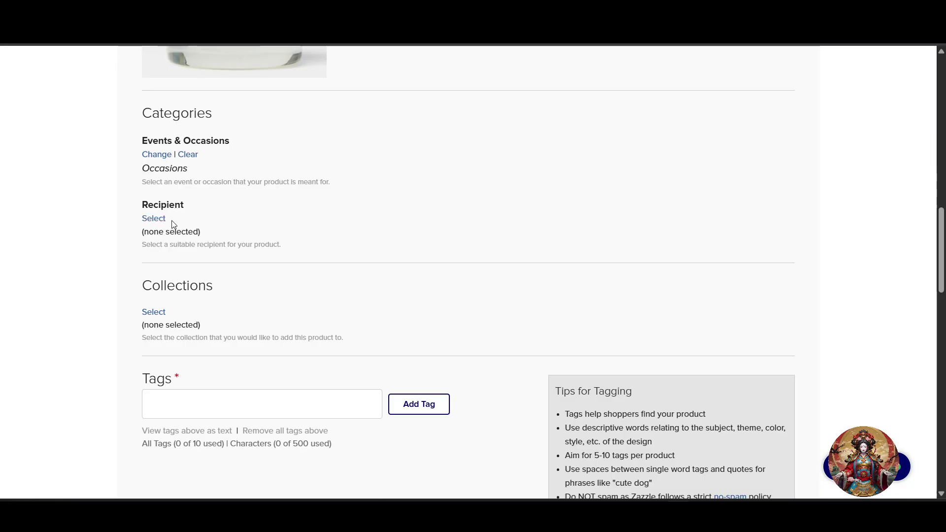
left_click(156, 218)
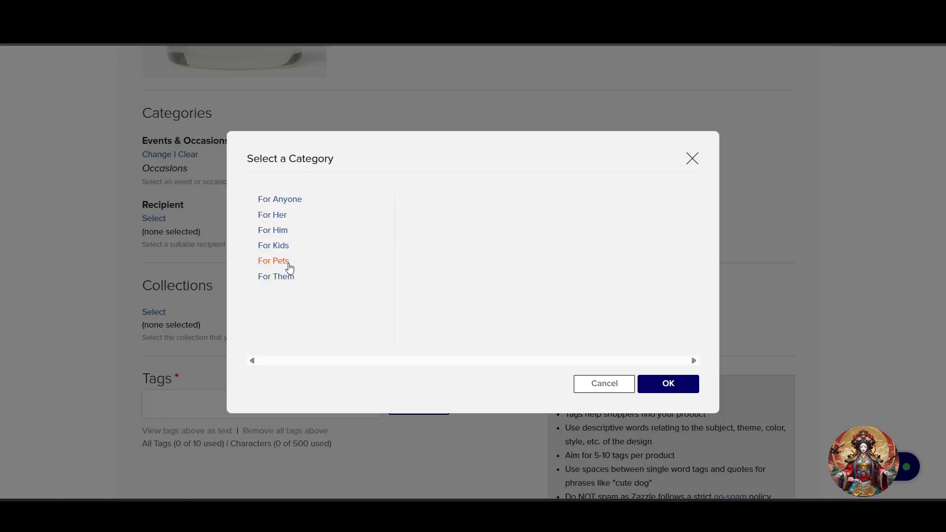
left_click(276, 216)
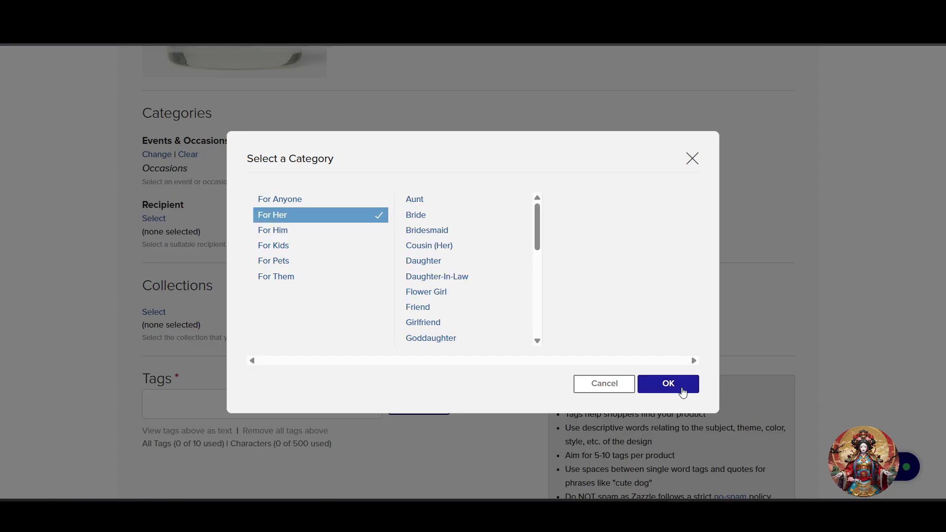
left_click(681, 387)
Add the tags "candle" and "candlight" to the listing.
scroll(236, 338, "down", 3)
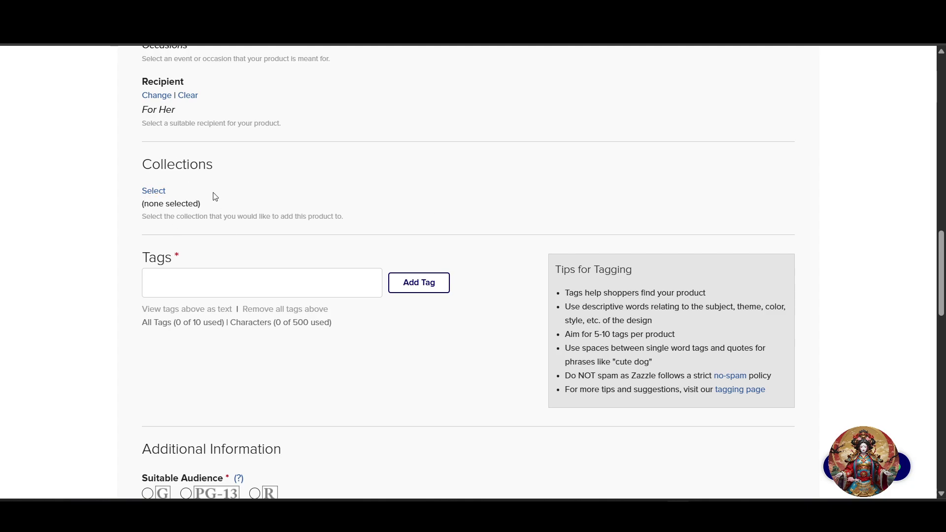
scroll(200, 194, "down", 1)
left_click(208, 215)
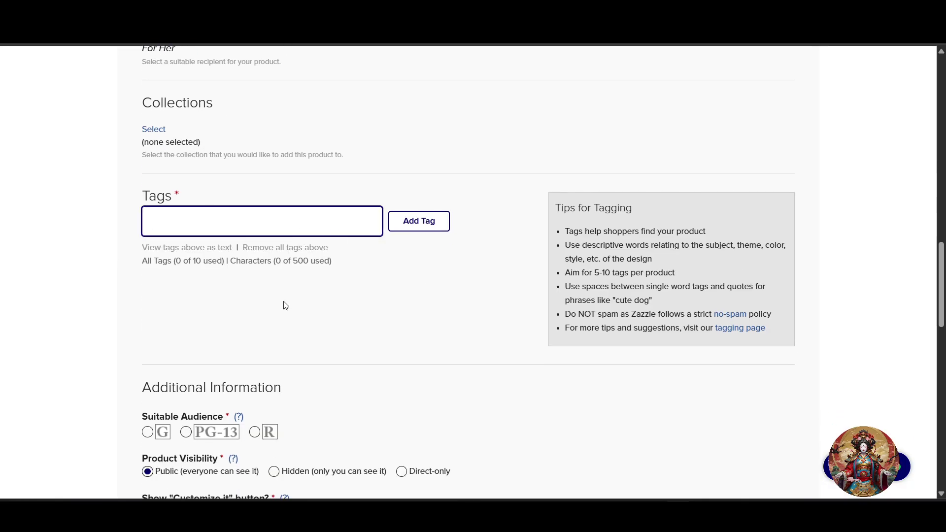
scroll(300, 294, "down", 1)
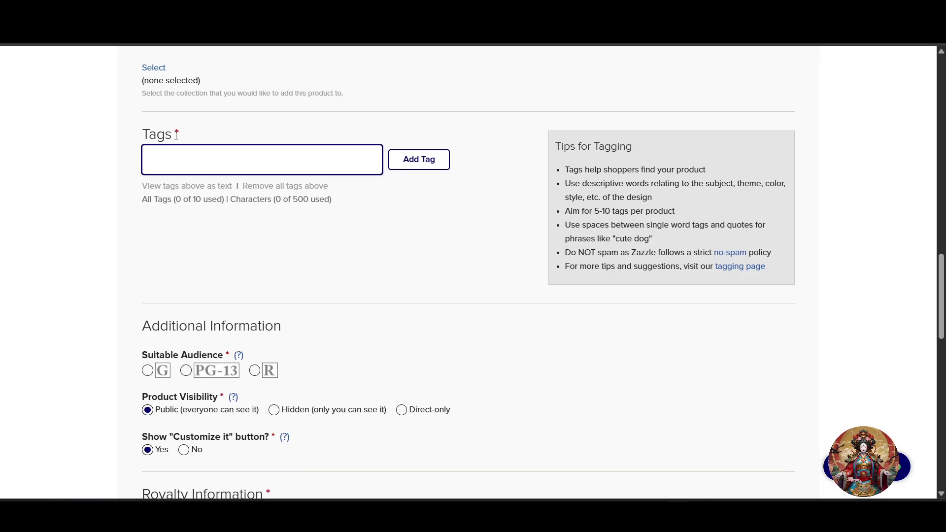
type("candle")
key("Return")
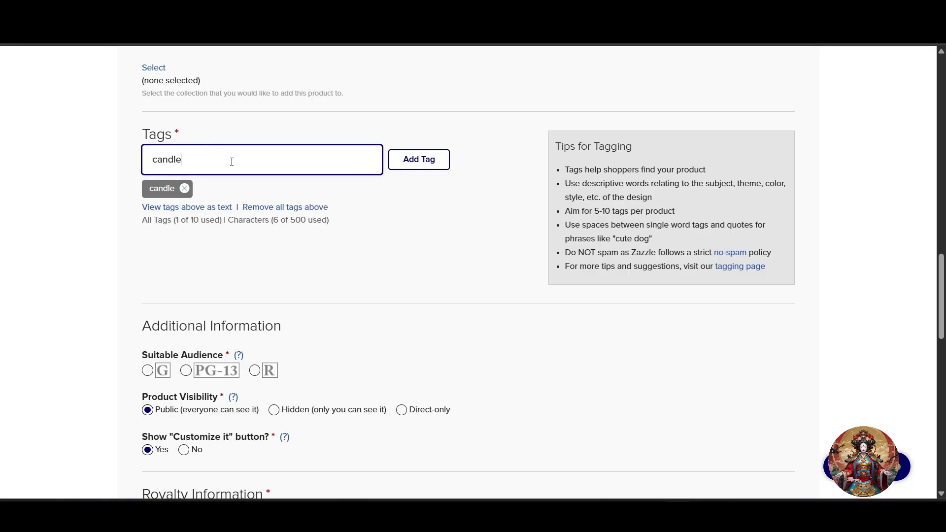
key("Return")
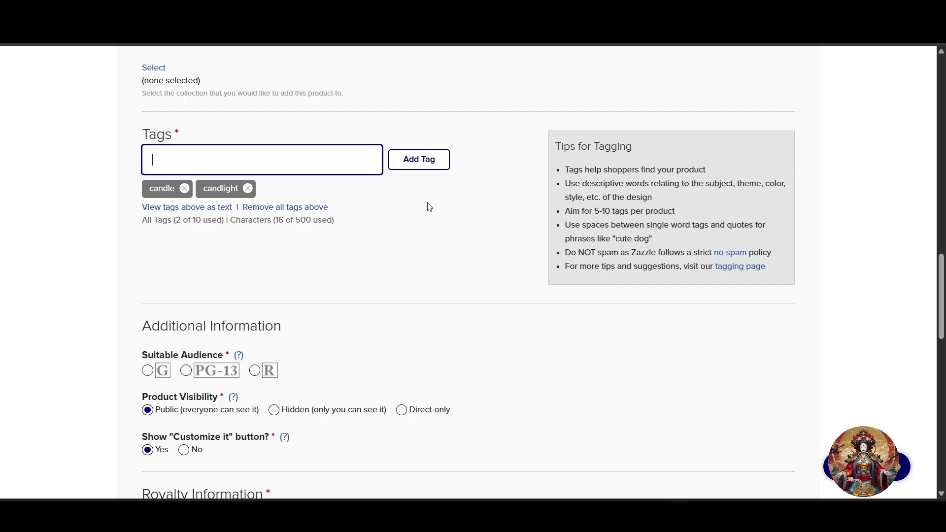
Try the suitable audience ratings G, PG-13 and R in turn, and settle on PG-13.
scroll(293, 268, "down", 1)
left_click_drag(150, 260, 479, 293)
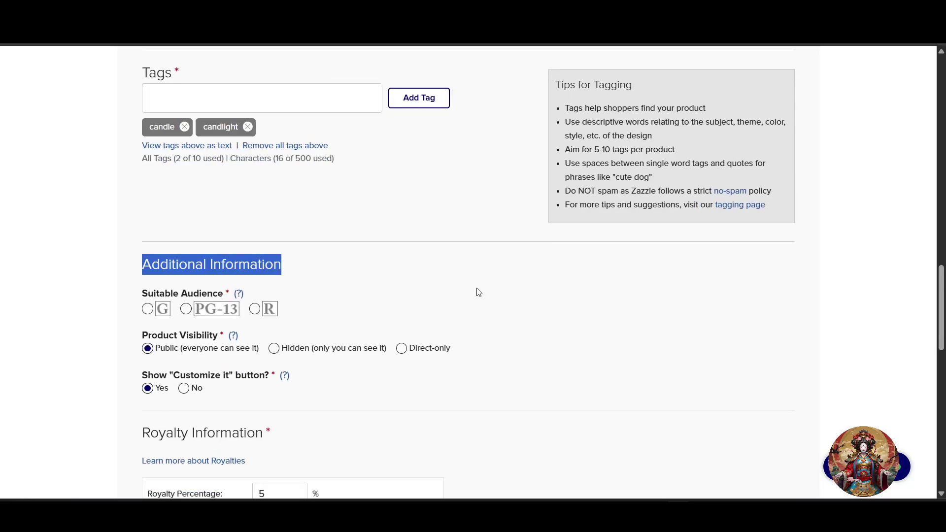
left_click(147, 308)
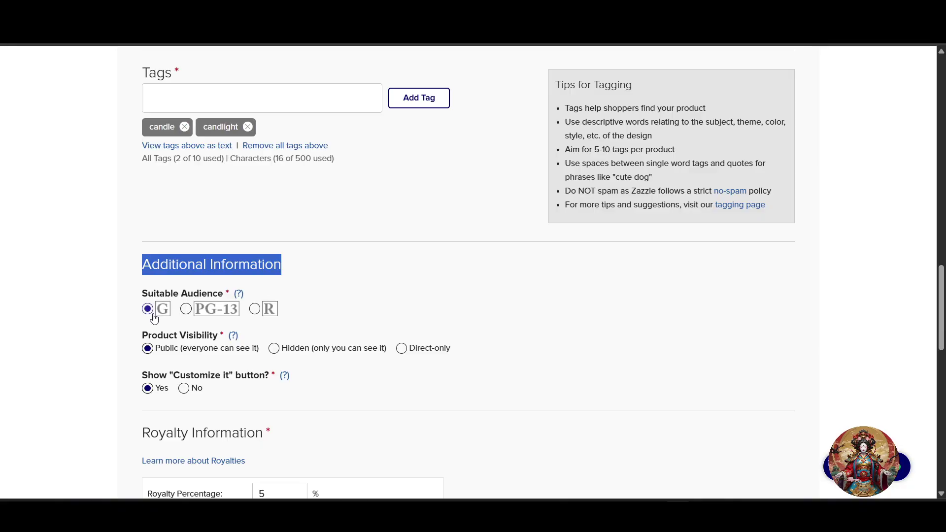
left_click(187, 309)
left_click(254, 313)
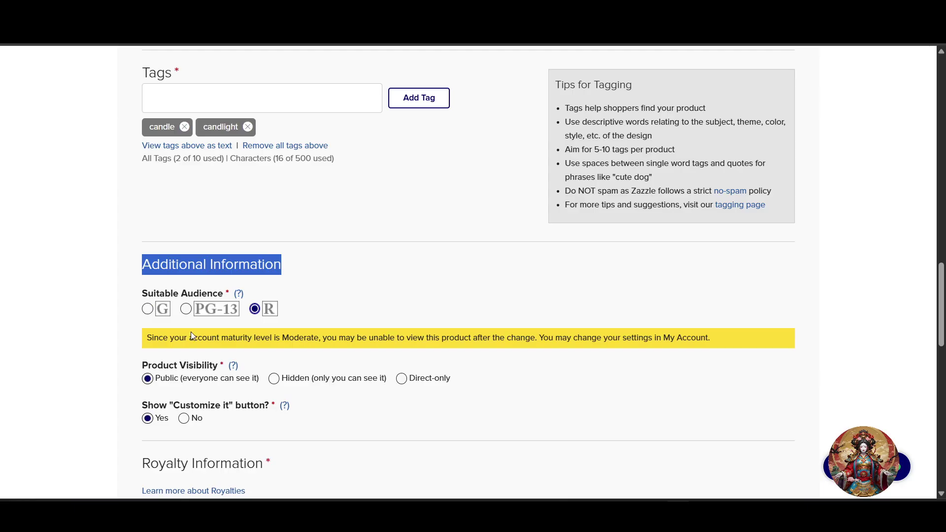
left_click_drag(154, 338, 413, 339)
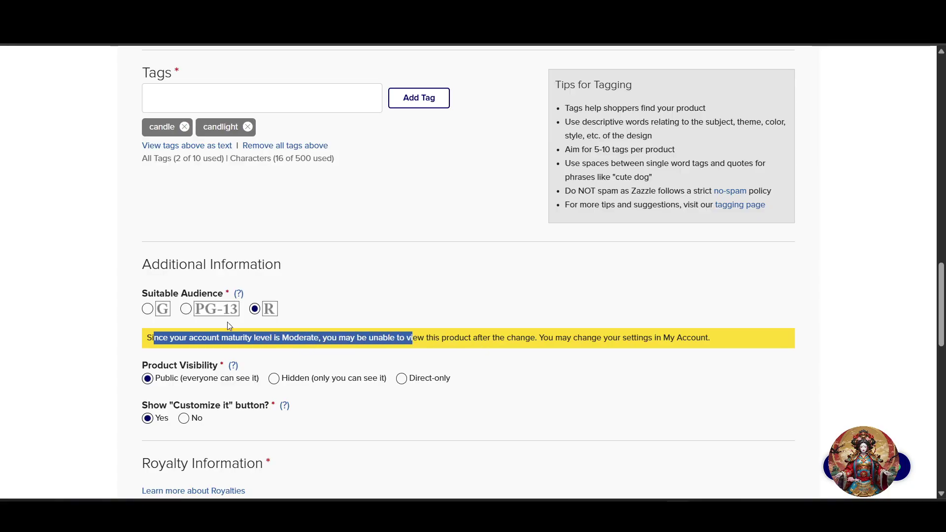
left_click(216, 310)
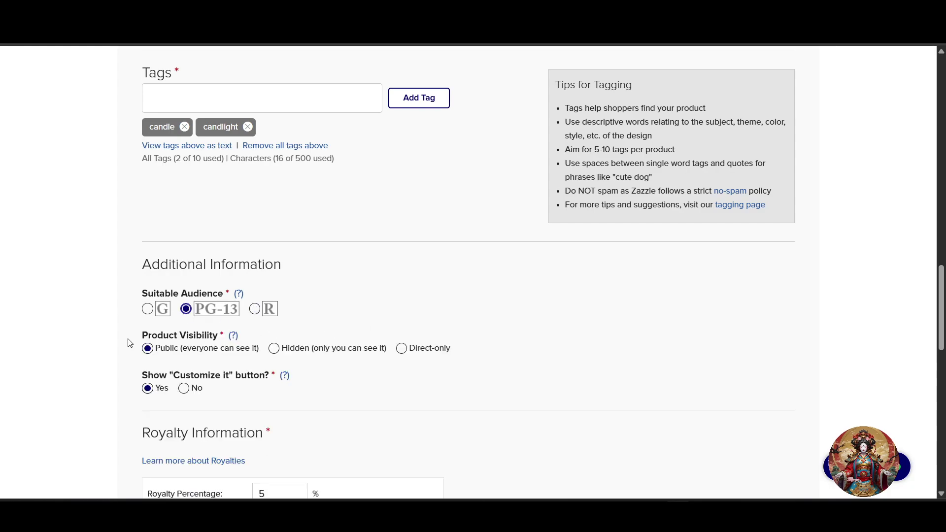
Review the listing's product visibility setting and its royalty information section.
left_click_drag(127, 342, 265, 335)
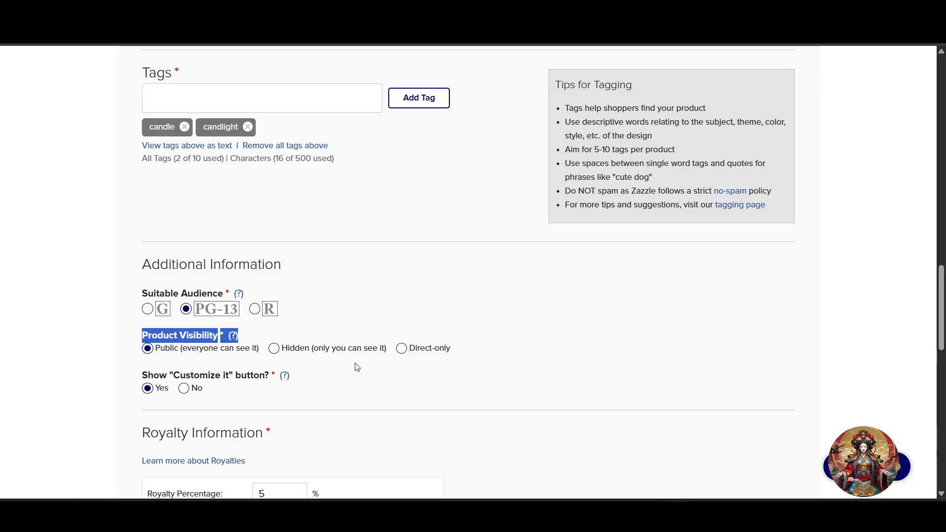
scroll(254, 363, "down", 5)
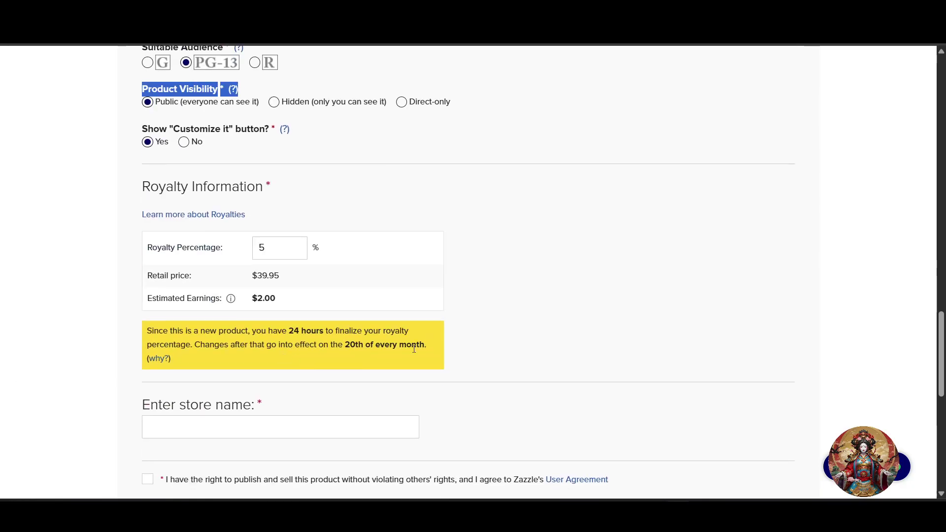
right_click(84, 172)
left_click(55, 189)
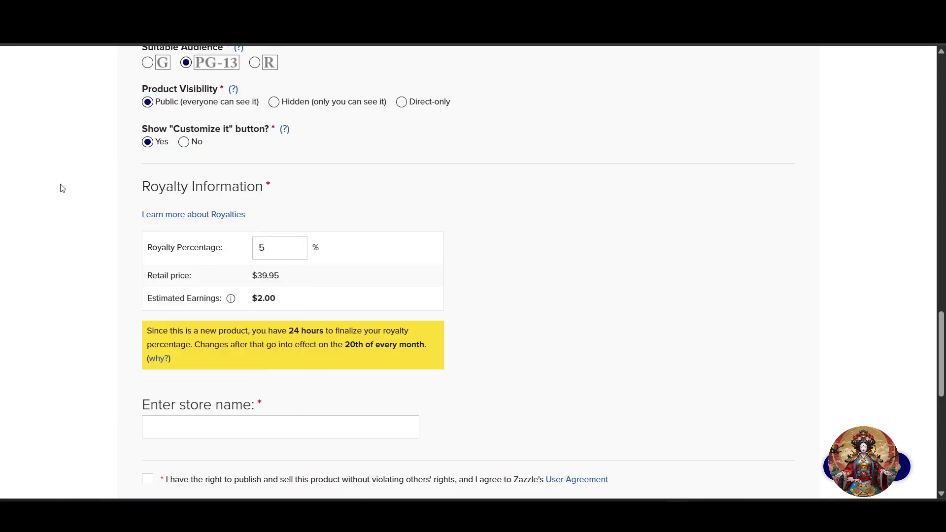
left_click_drag(62, 188, 279, 199)
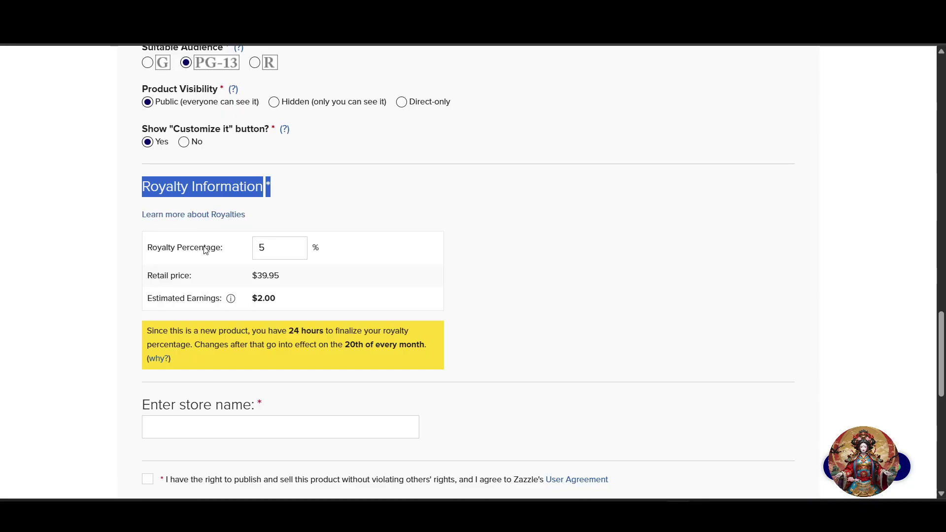
Try a royalty percentage of 53, return it to 5, and check the retail price and royalty change note.
left_click(290, 249)
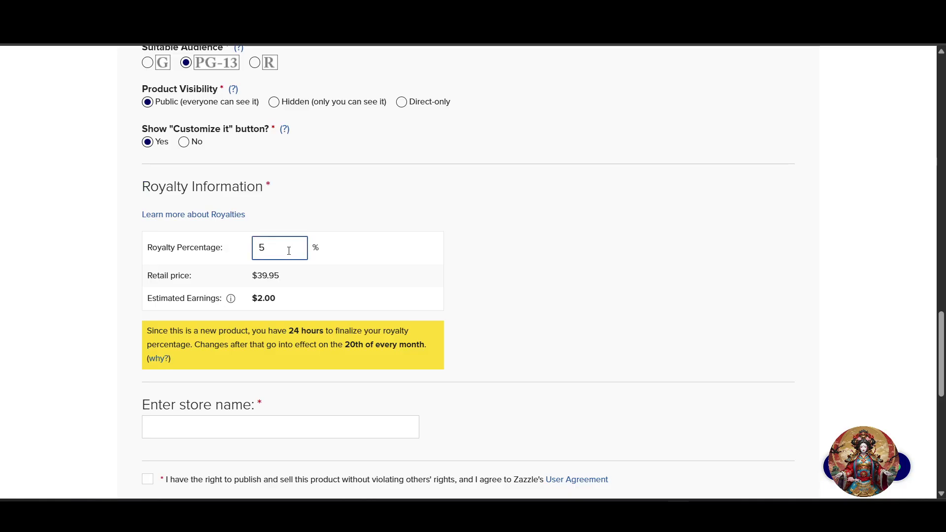
type("3")
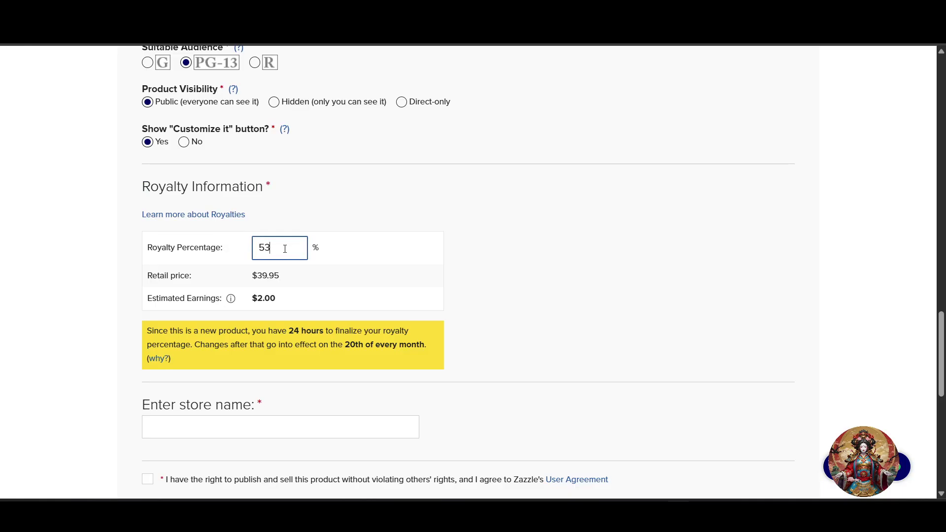
left_click_drag(286, 249, 207, 249)
type("5")
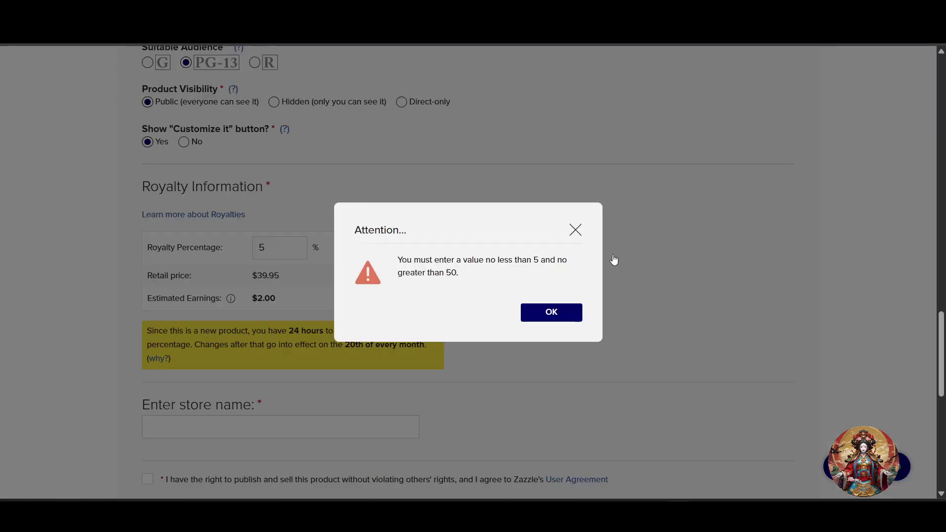
left_click(555, 311)
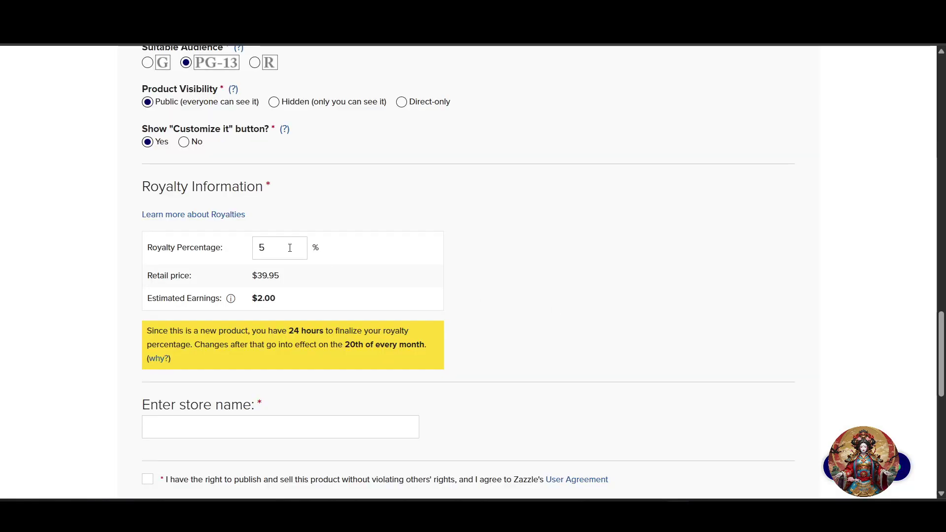
left_click_drag(143, 277, 354, 279)
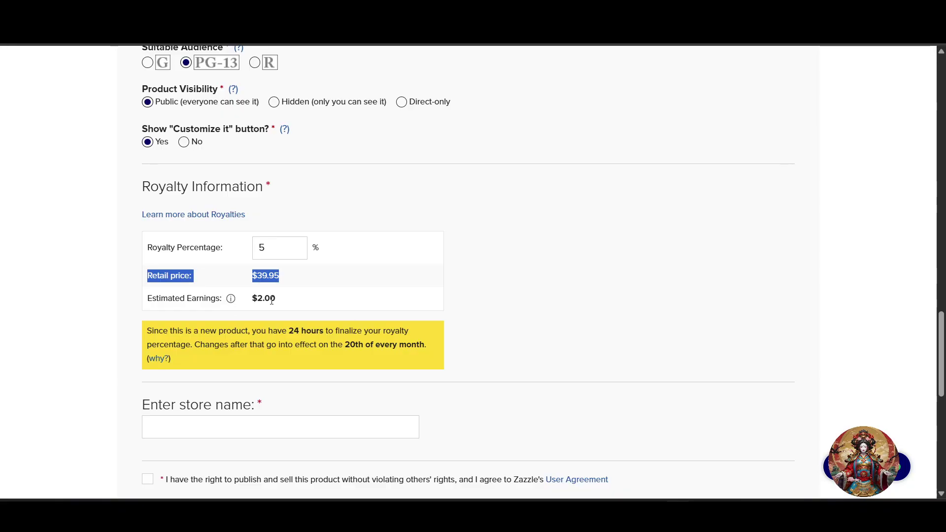
left_click_drag(151, 330, 224, 330)
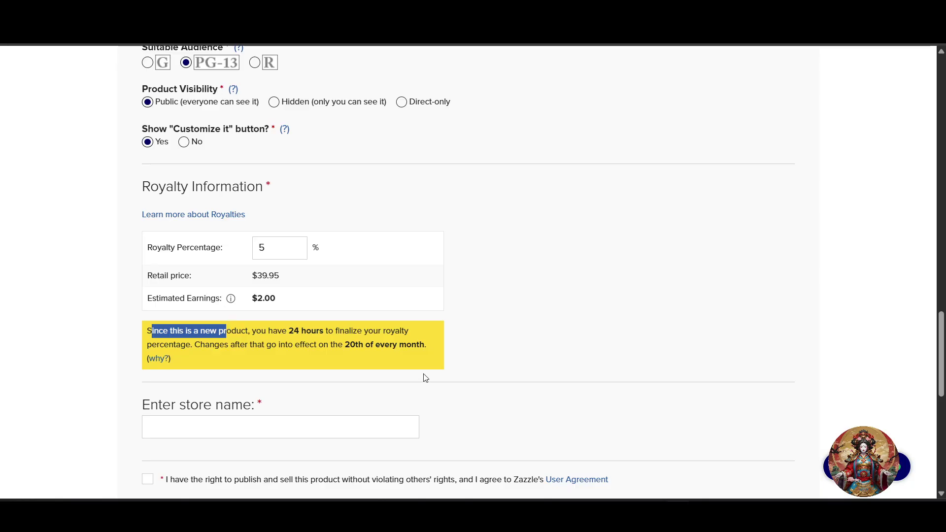
Set the store name to "maketore", without any space.
scroll(425, 378, "down", 3)
left_click(259, 309)
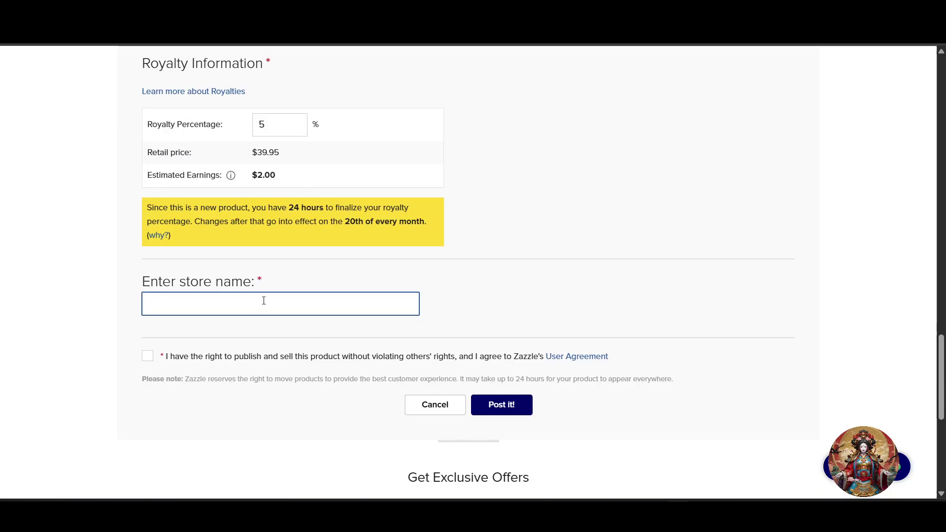
type("make store")
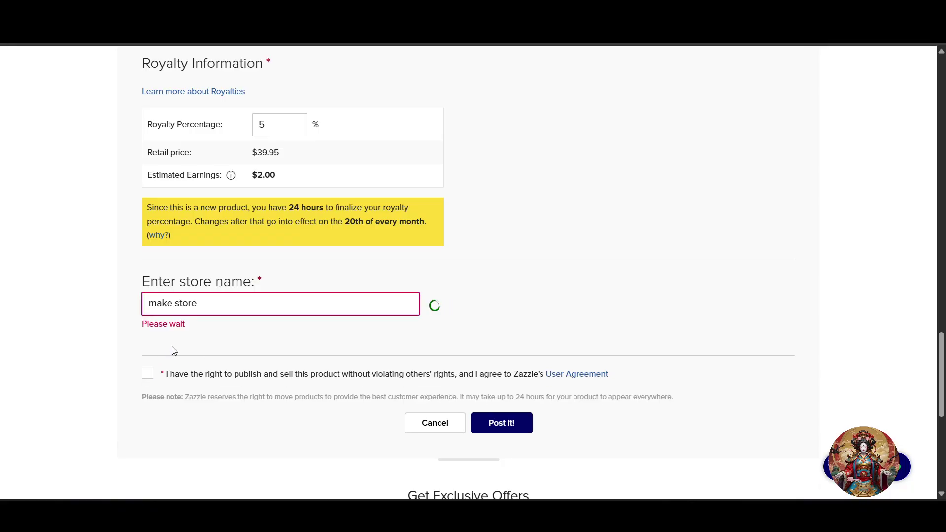
left_click_drag(206, 308, 179, 303)
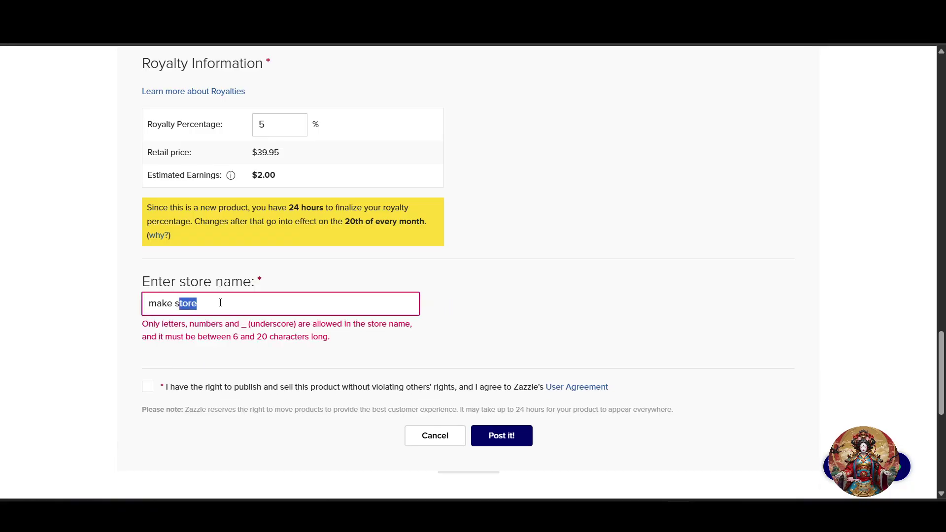
left_click(177, 302)
key("BackSpace")
key("BackSpace")
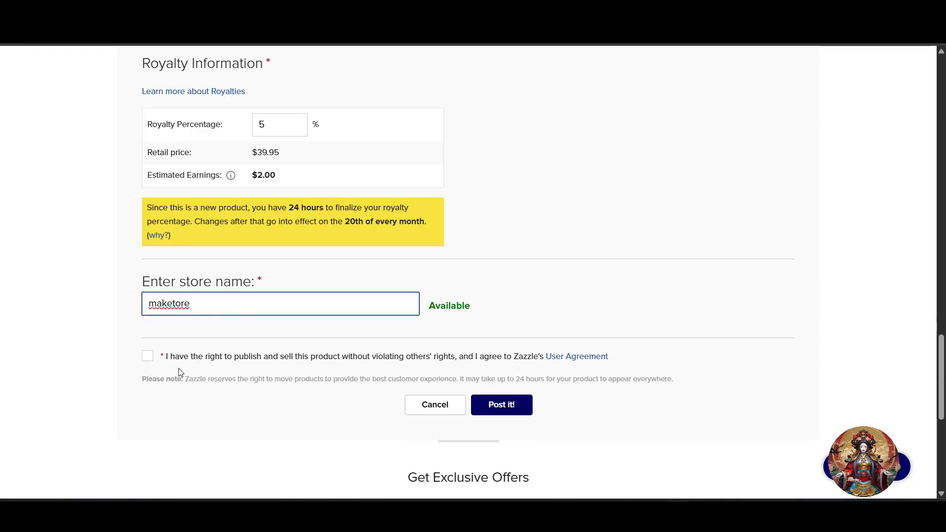
Accept the publishing rights and User Agreement statement, and submit the listing.
left_click(148, 356)
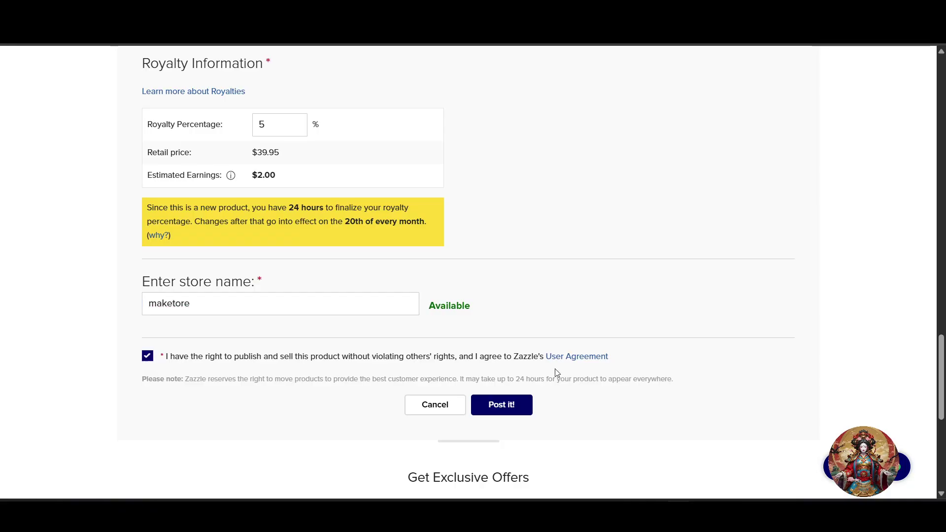
left_click(509, 411)
scroll(573, 373, "up", 3)
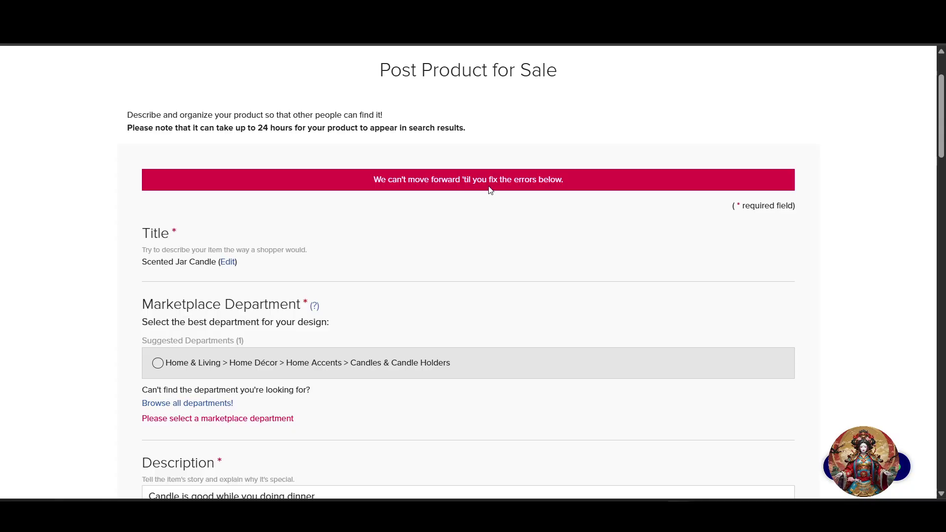
Set the marketplace department to Home & Living > Home Décor > Home Accents > Candles & Candle Holders.
scroll(429, 236, "down", 15)
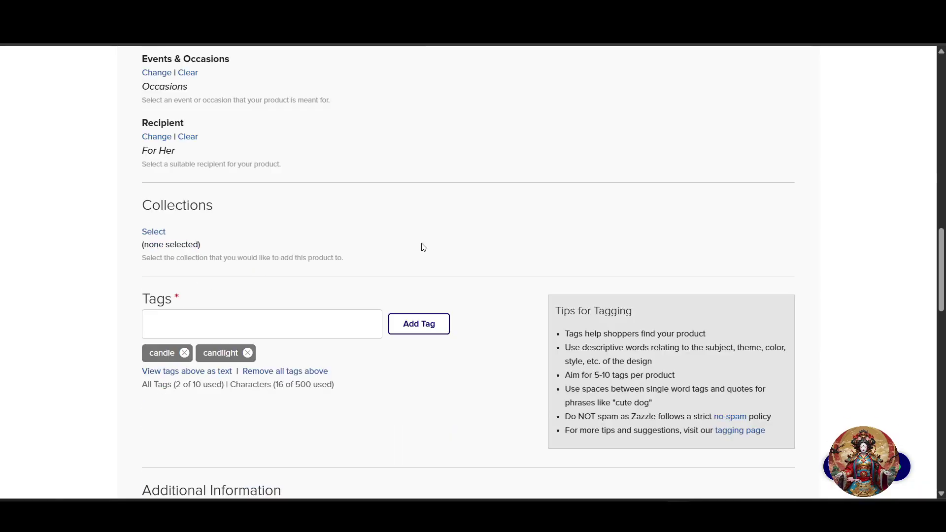
scroll(345, 251, "down", 8)
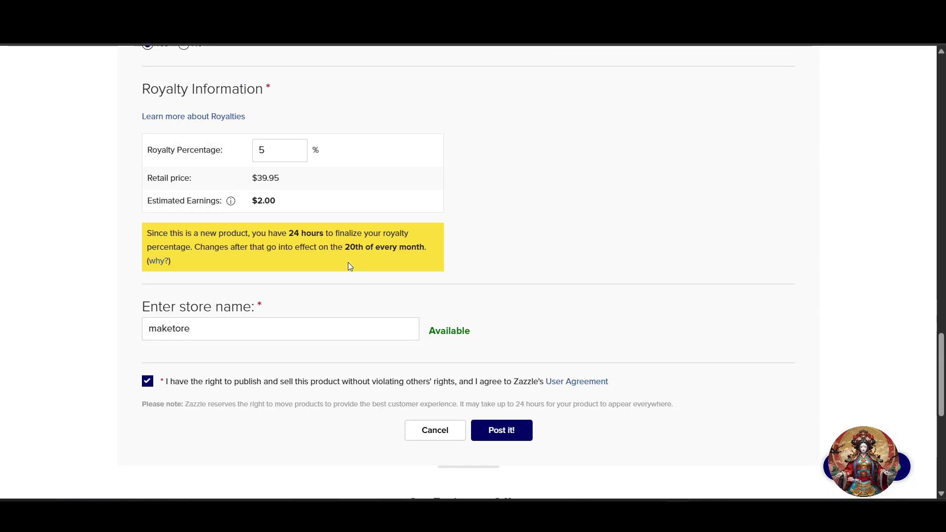
scroll(348, 264, "up", 4)
scroll(360, 352, "up", 15)
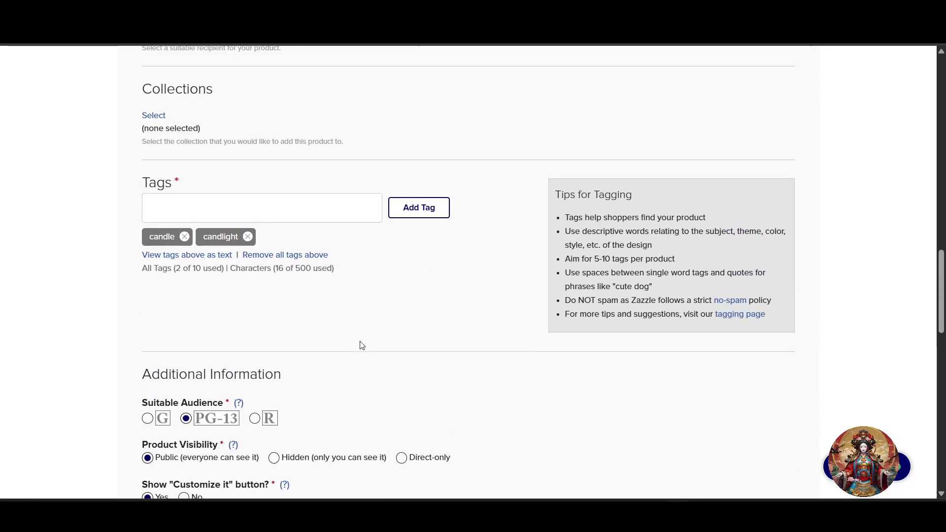
scroll(287, 333, "up", 3)
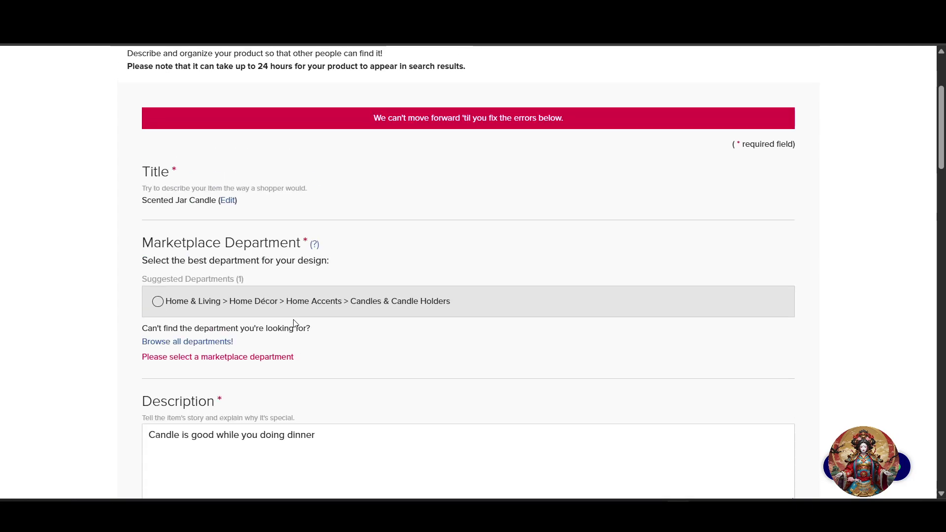
left_click(156, 302)
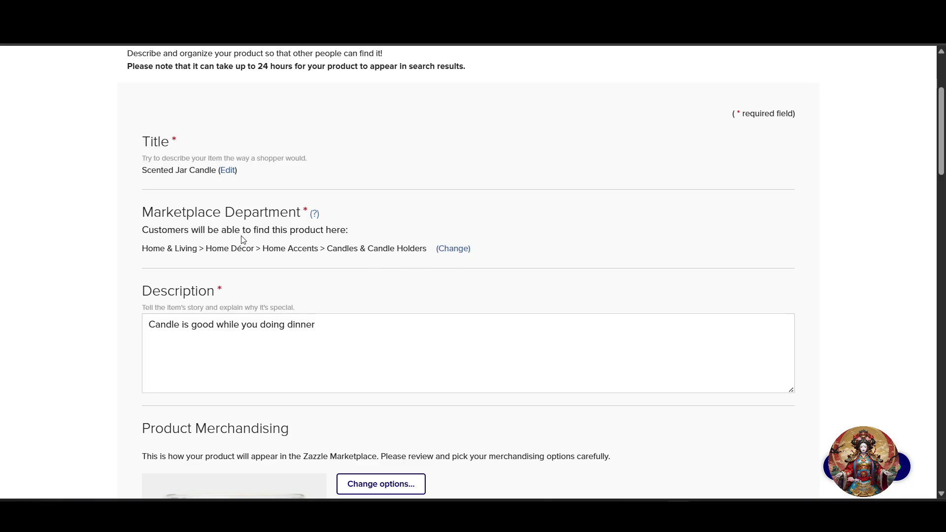
Post the Scented Jar Candle listing for sale and accept the notice about the search results delay.
scroll(394, 303, "down", 20)
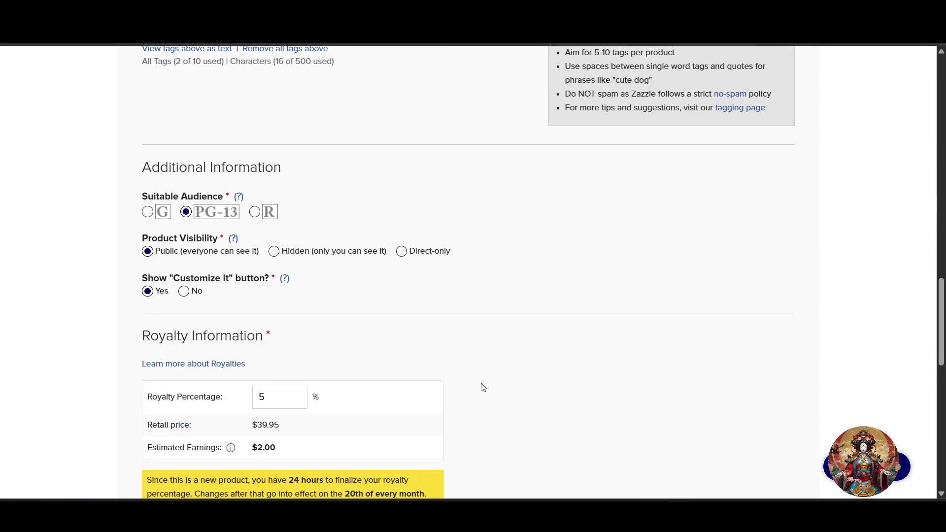
scroll(413, 422, "down", 1)
left_click(501, 490)
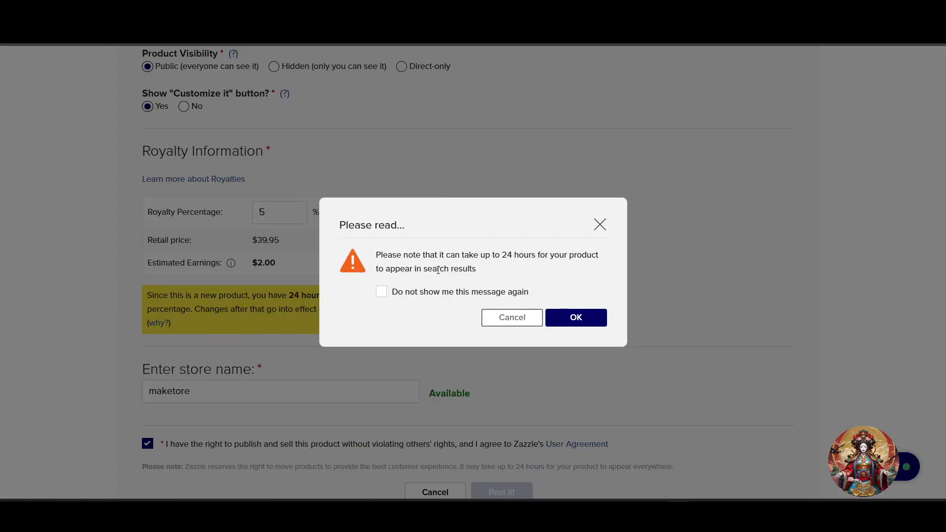
left_click_drag(438, 256, 469, 279)
left_click(554, 319)
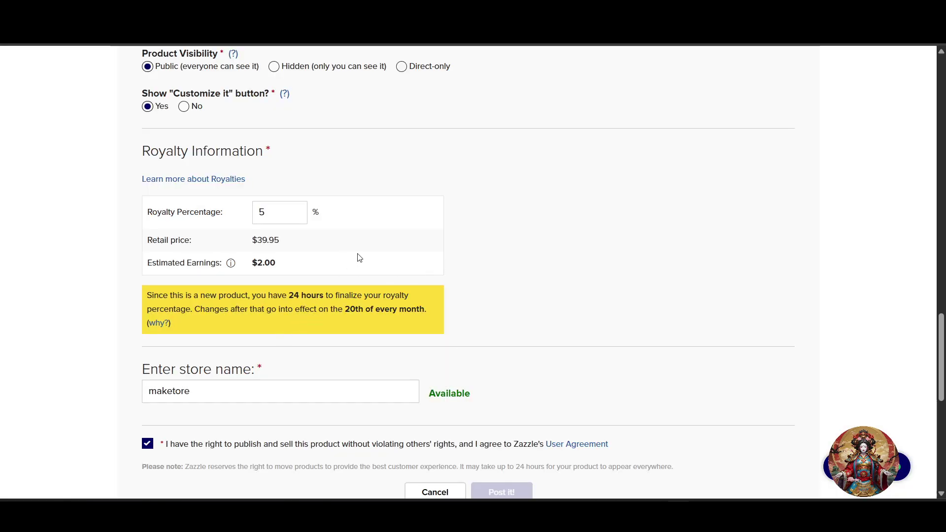
scroll(677, 327, "down", 6)
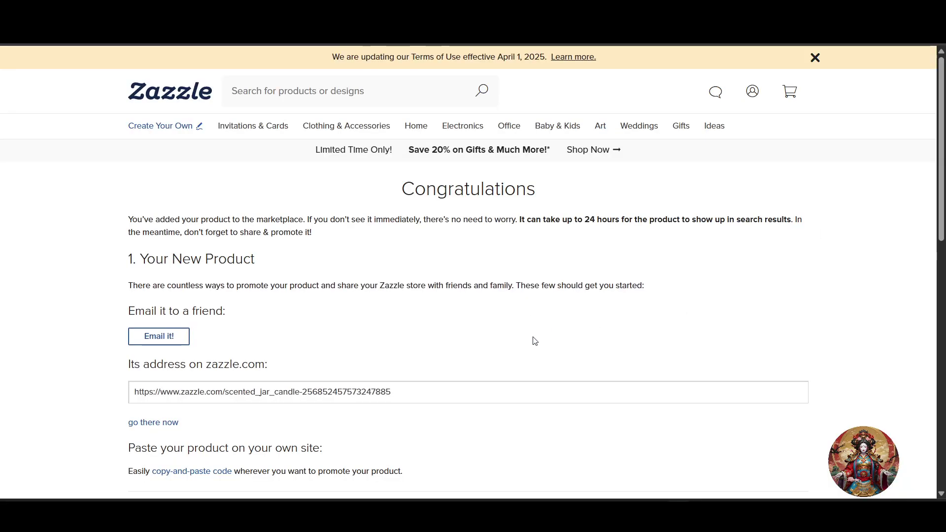
left_click_drag(465, 174, 724, 184)
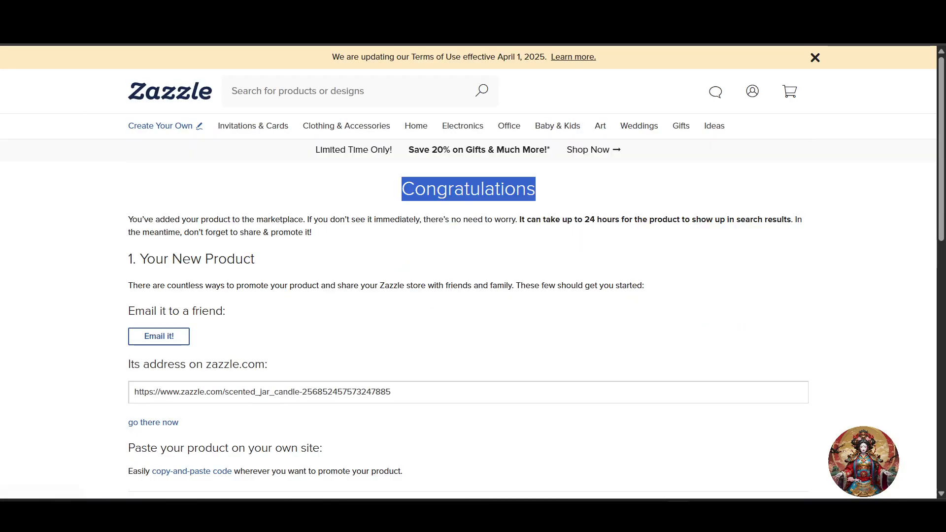
Switch to the Soy Wax Candle Favor page, view the account overview, and open the member profile.
left_click(166, 43)
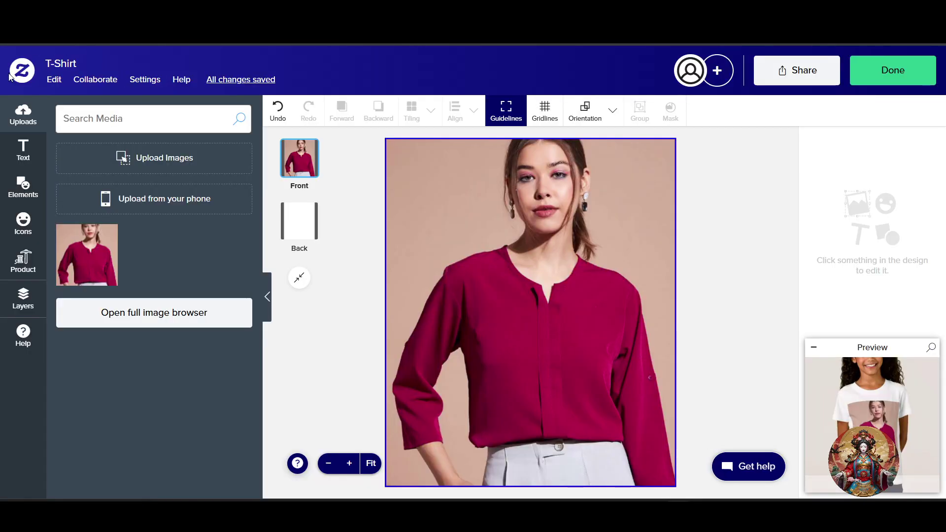
left_click(165, 44)
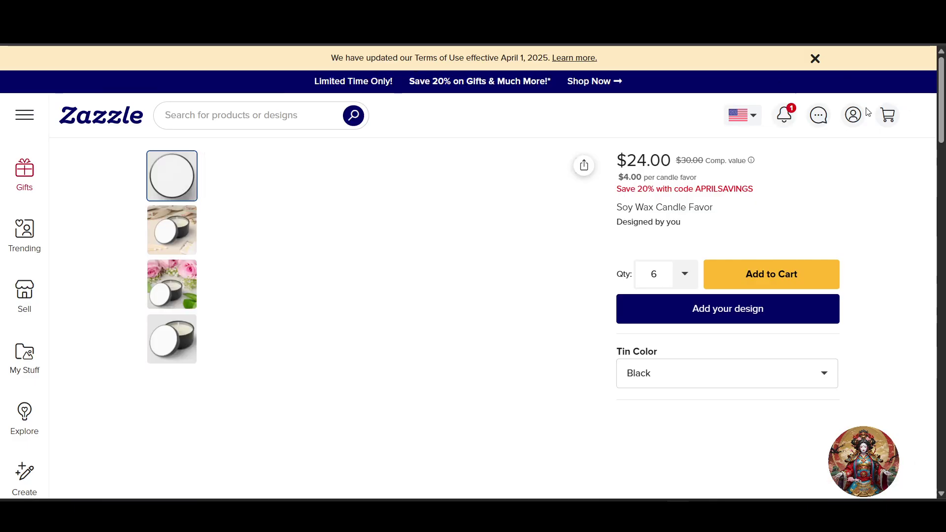
left_click(853, 114)
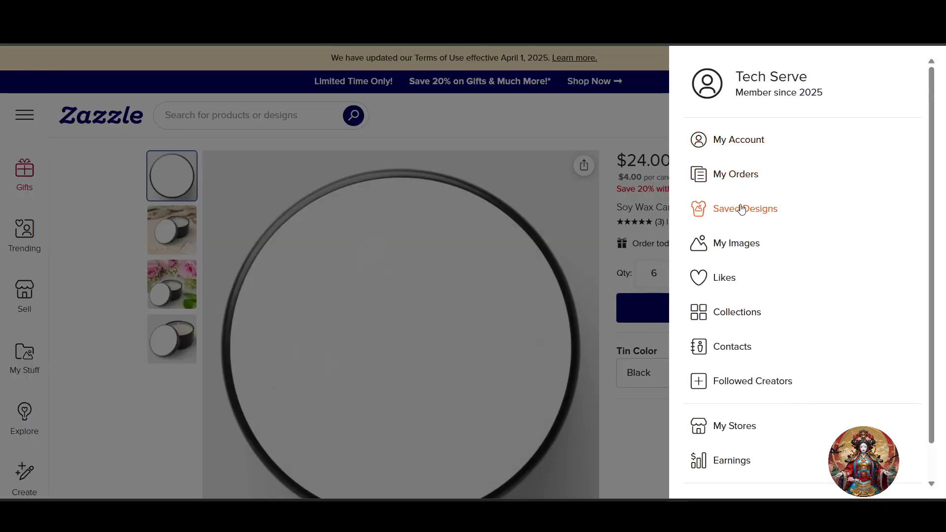
left_click(748, 142)
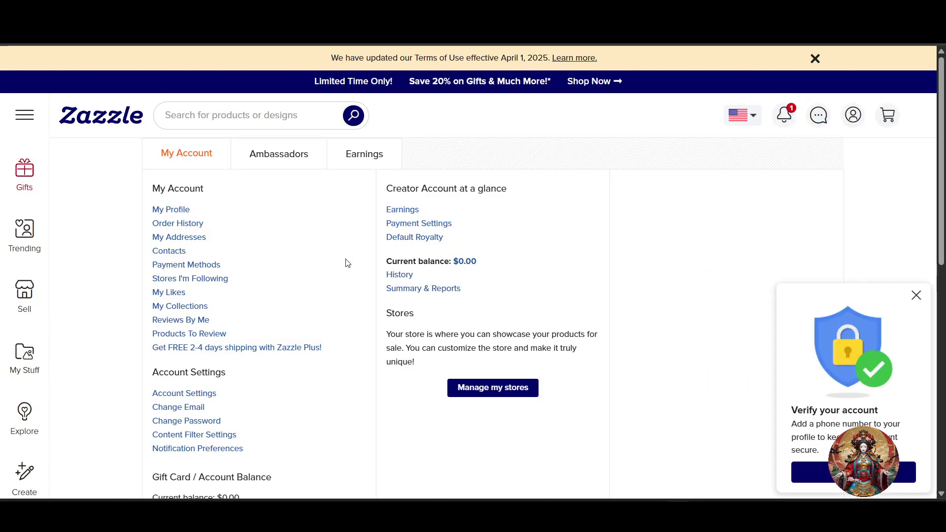
left_click(852, 115)
left_click(751, 84)
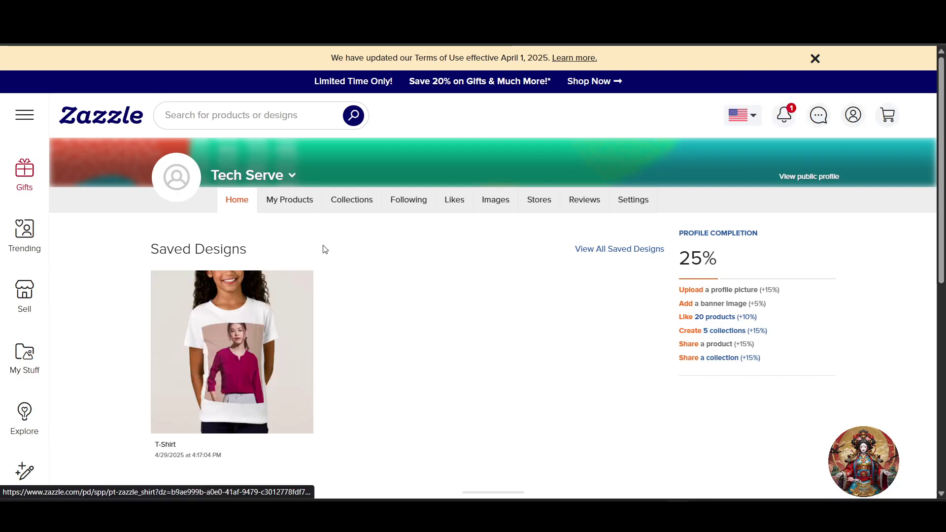
Look through the products saved in the member profile and open its collections.
left_click(298, 204)
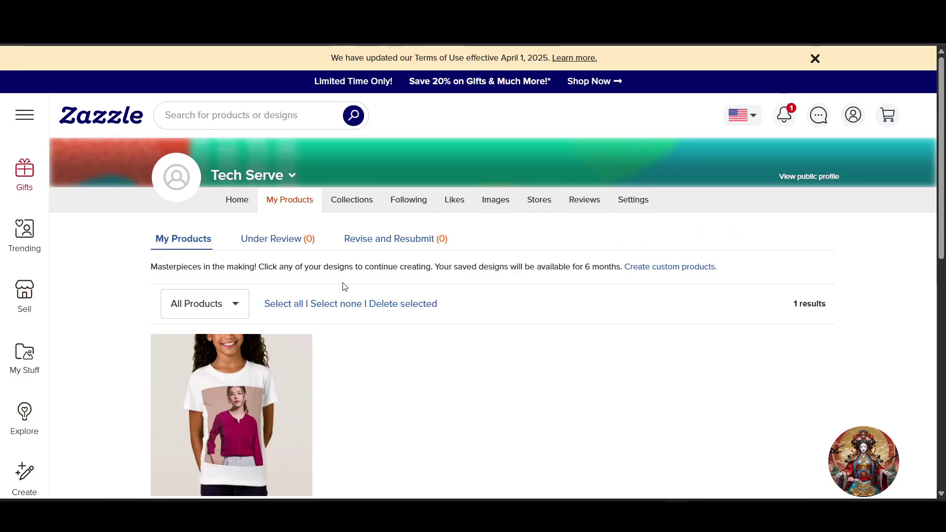
scroll(276, 362, "down", 4)
scroll(377, 349, "down", 4)
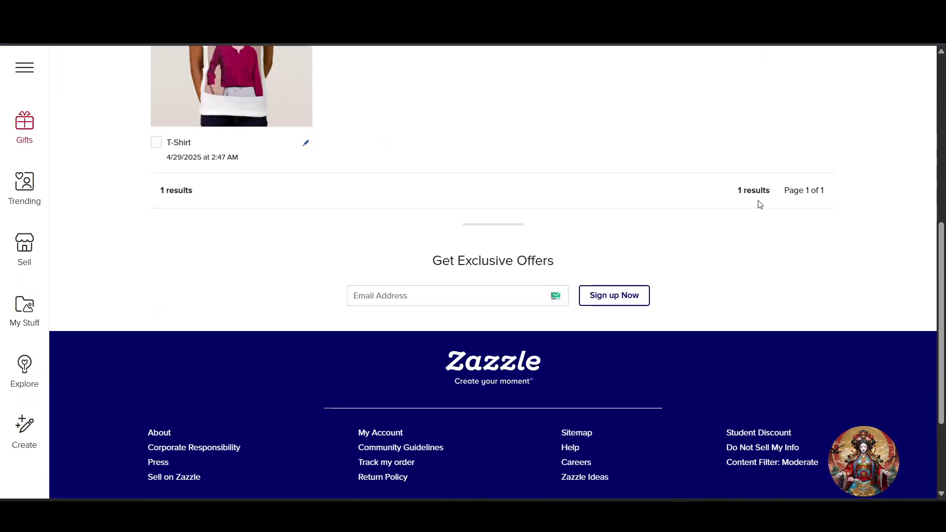
double_click(182, 194)
scroll(333, 238, "up", 7)
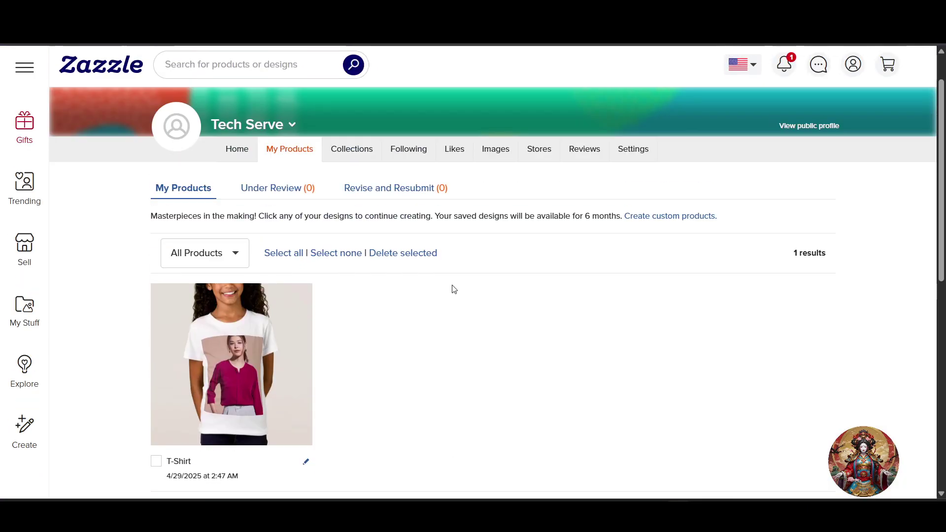
left_click(353, 207)
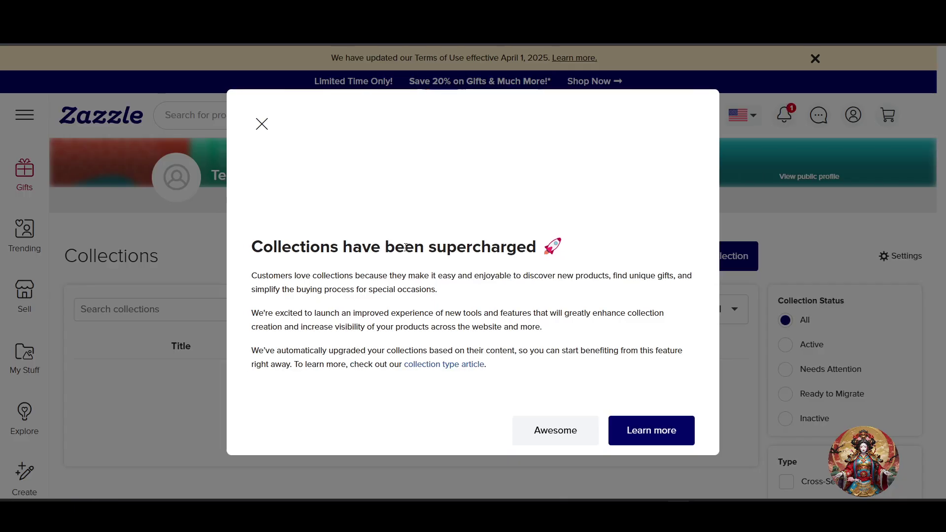
Dismiss the collections announcement and open the maketore store from the account's stores.
left_click(261, 124)
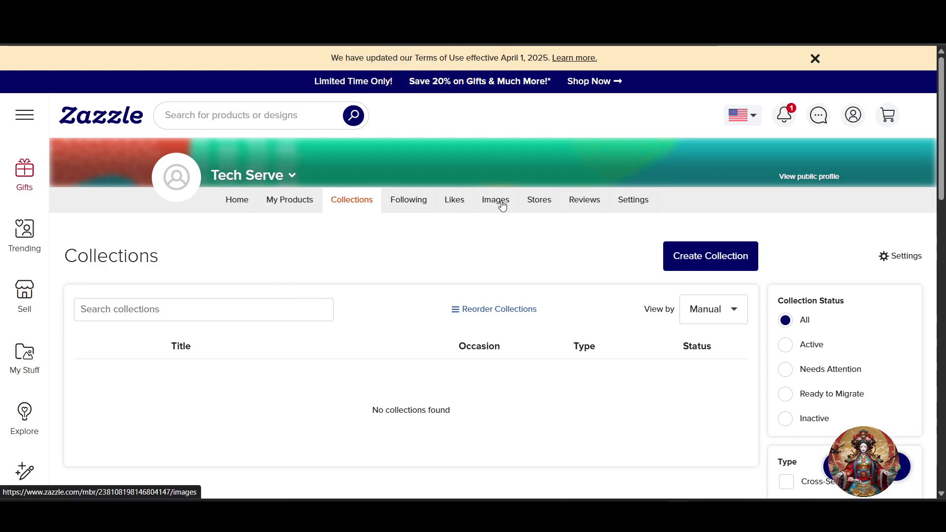
left_click(527, 202)
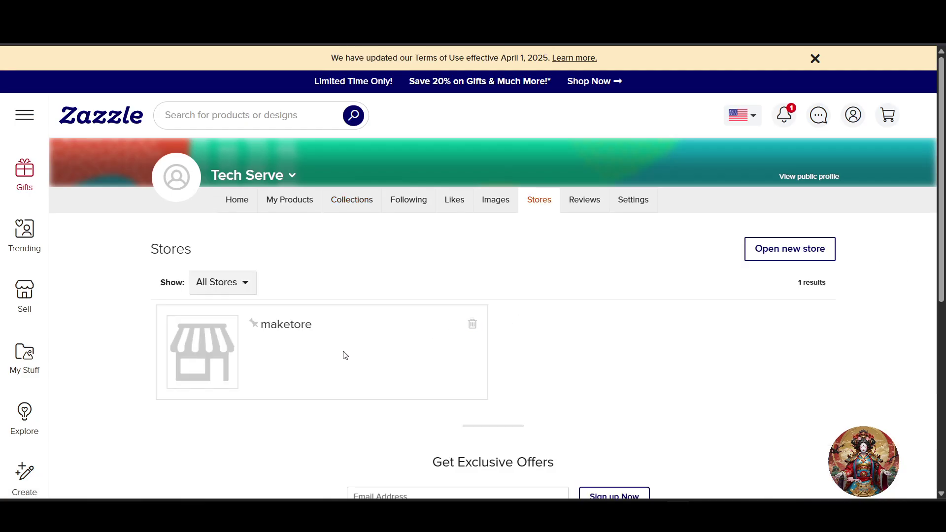
left_click(271, 325)
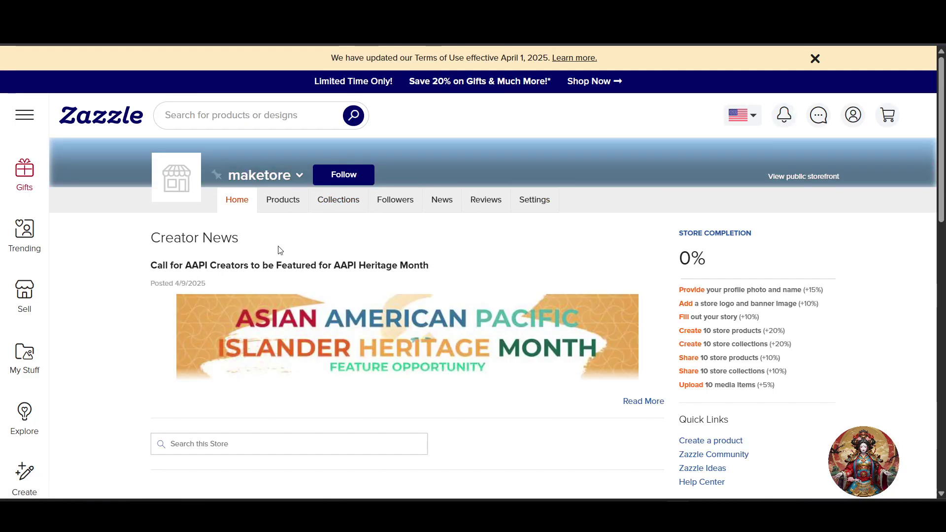
Look over the maketore store's home page and open the notification about completing the member profile.
scroll(364, 408, "down", 1)
scroll(379, 403, "down", 5)
scroll(423, 389, "up", 6)
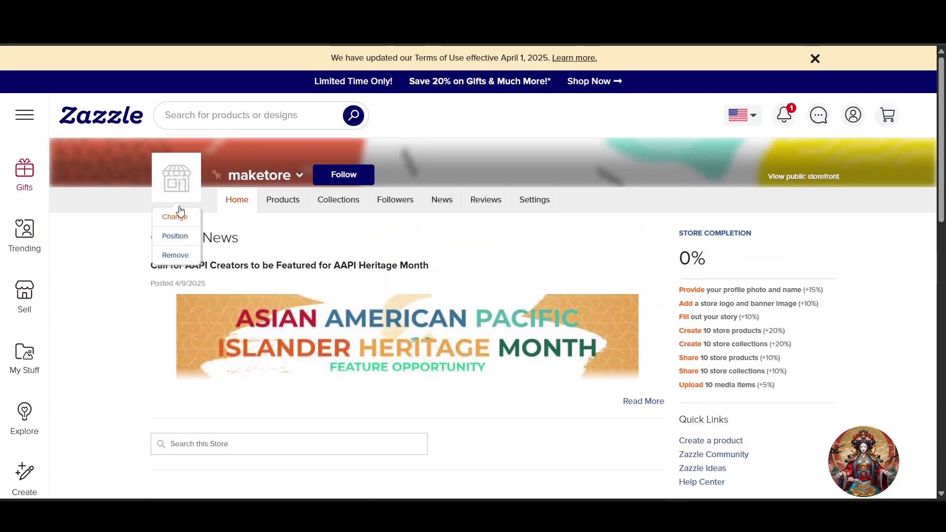
scroll(230, 270, "down", 3)
left_click(277, 258)
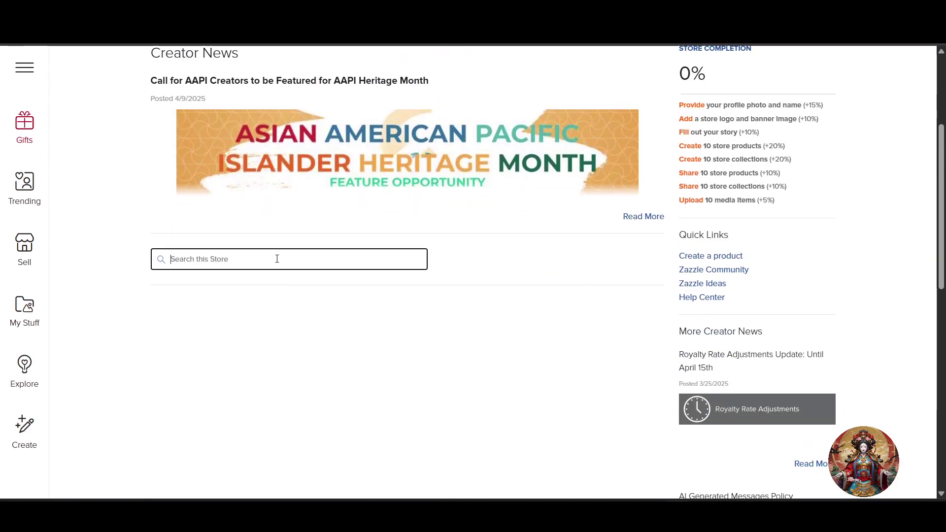
scroll(123, 255, "up", 3)
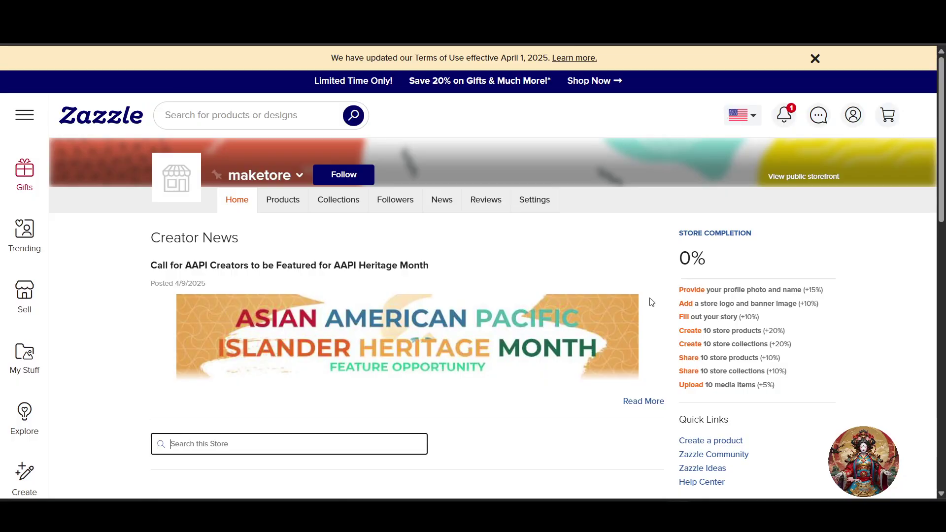
left_click(784, 116)
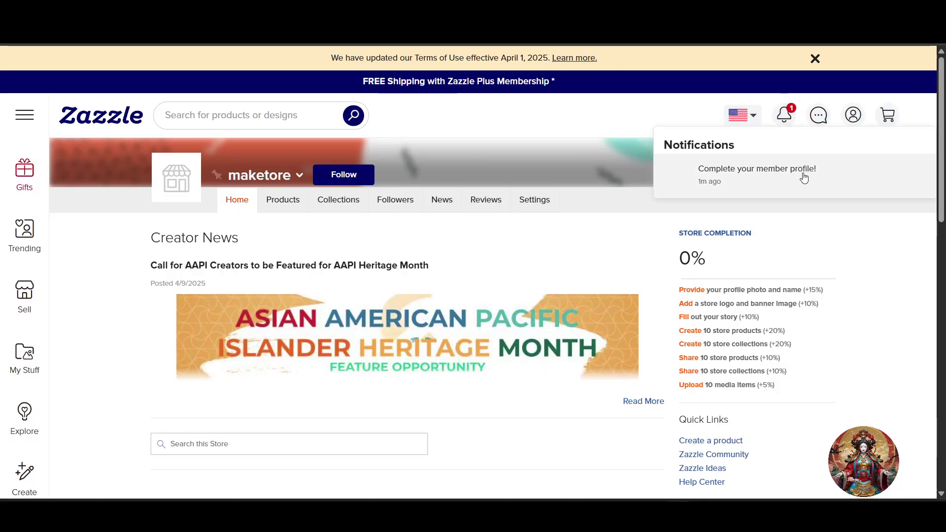
left_click(767, 182)
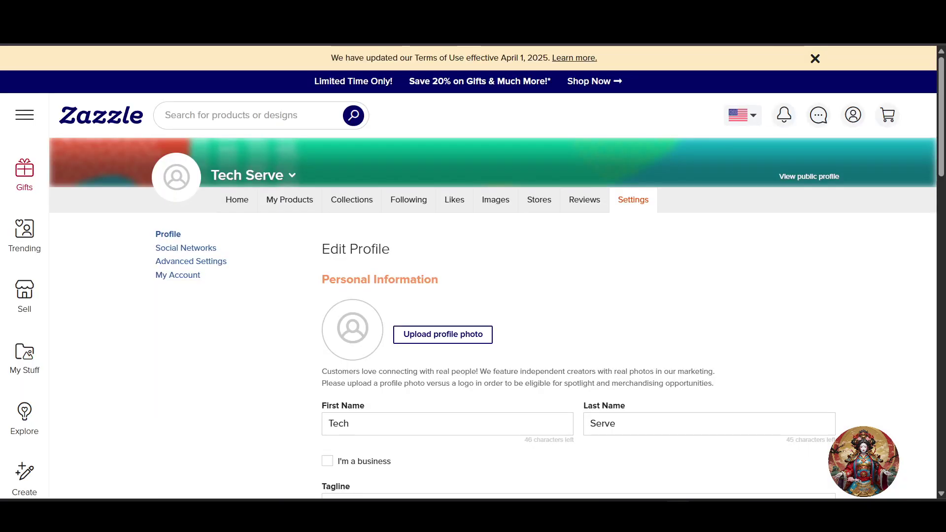
Copy the Scented Jar Candle's zazzle.com address from the Congratulations page, close that page and open the address in a new tab.
left_click(655, 32)
left_click(416, 32)
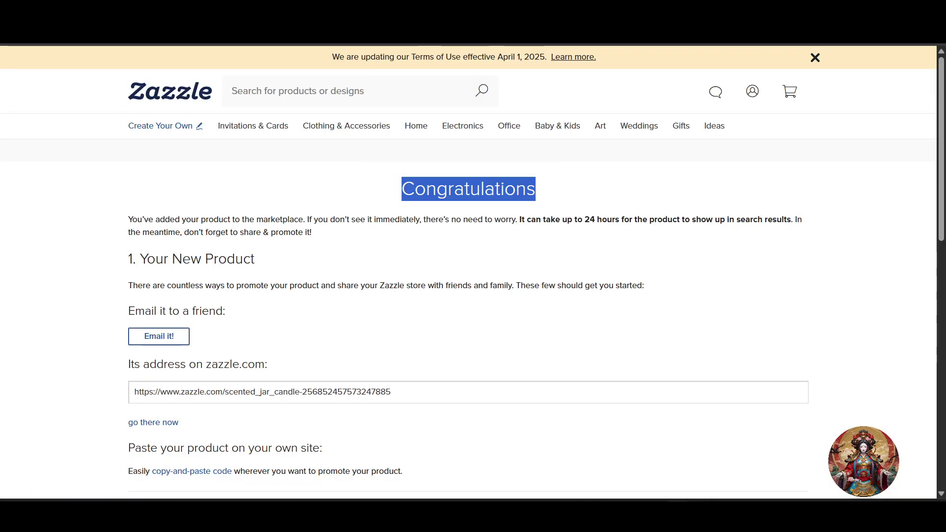
left_click(31, 32)
scroll(439, 312, "down", 3)
left_click(266, 269)
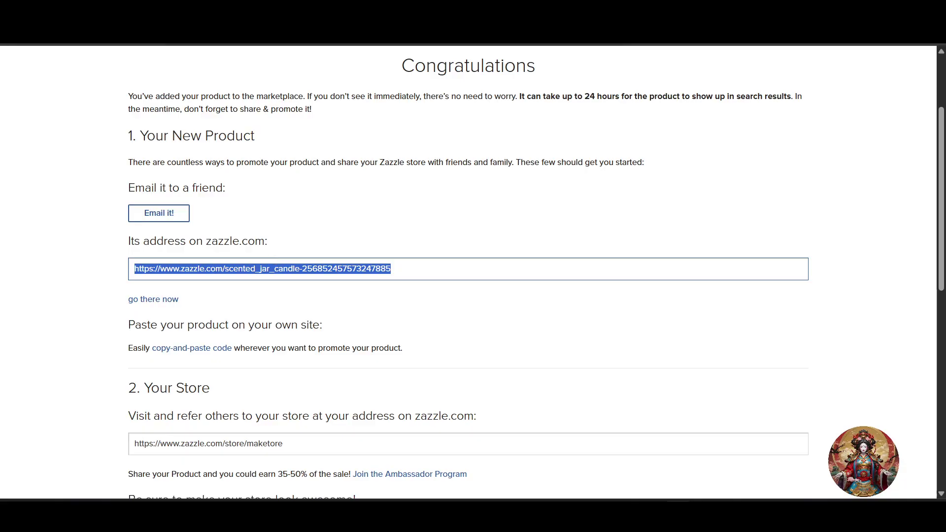
key("ctrl+c")
key("ctrl+w")
key("ctrl+t")
key("ctrl+v")
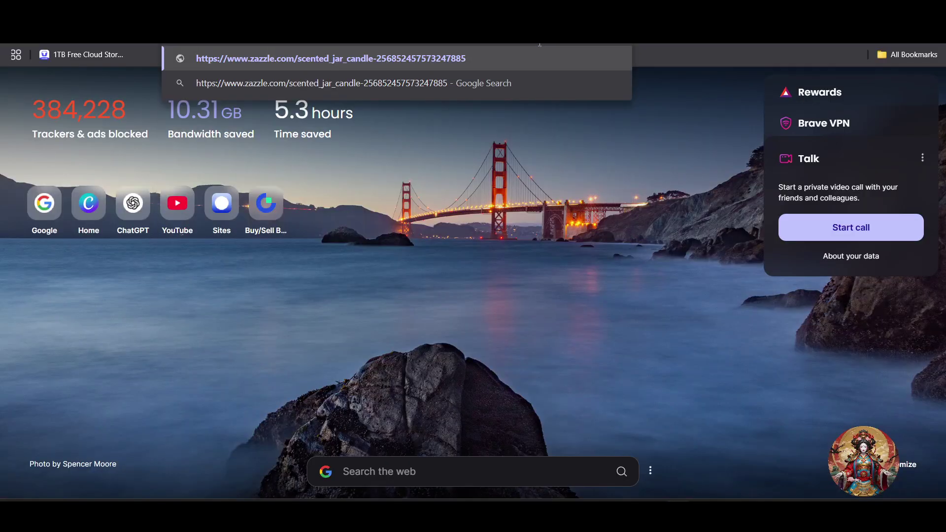
key("Return")
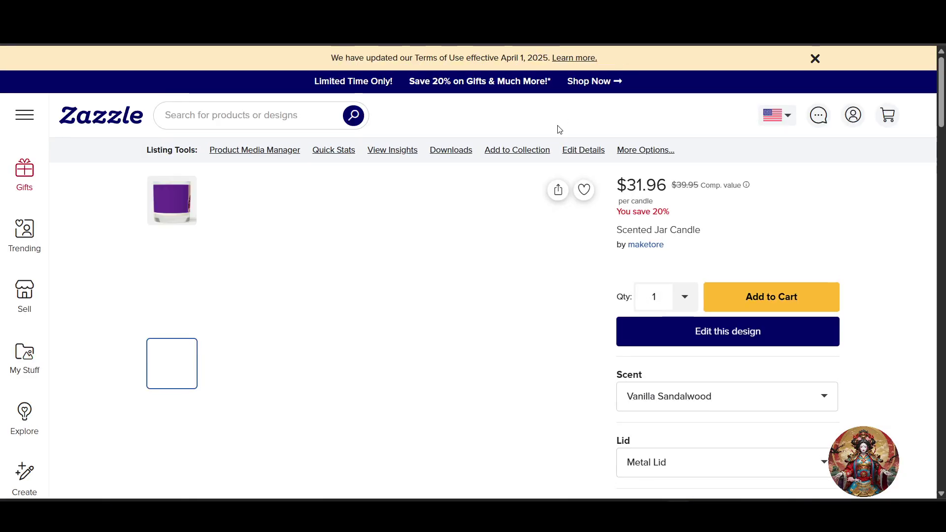
Open the Product Media Manager for the Scented Jar Candle listing, view its media options and close it.
scroll(672, 323, "down", 4)
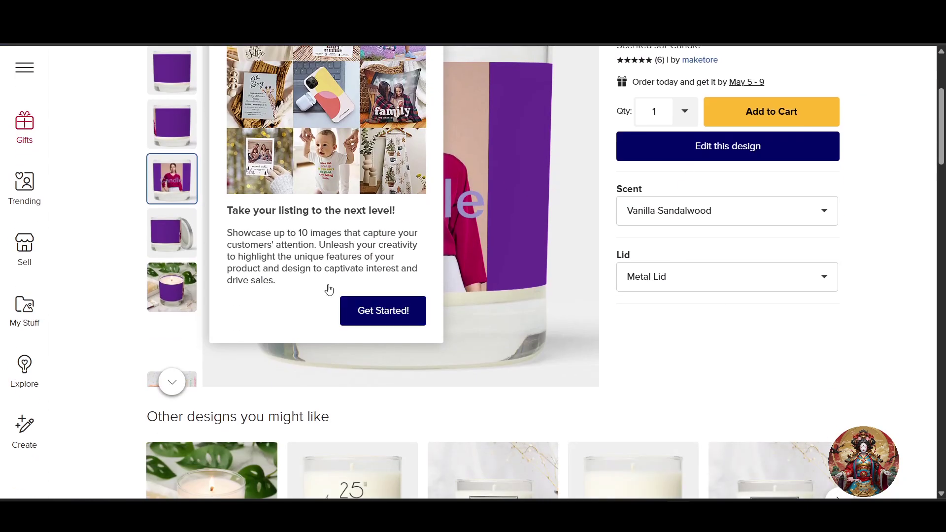
left_click(386, 319)
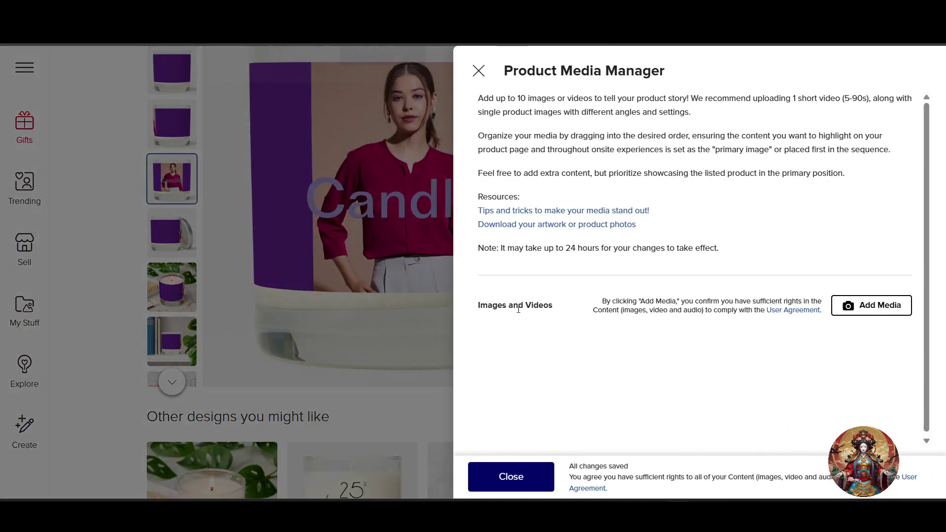
left_click(478, 70)
Examine the Scented Jar Candle's product page, including its price, scent and lid options, similar designs and design transfer products.
scroll(344, 296, "up", 4)
left_click_drag(617, 185, 707, 187)
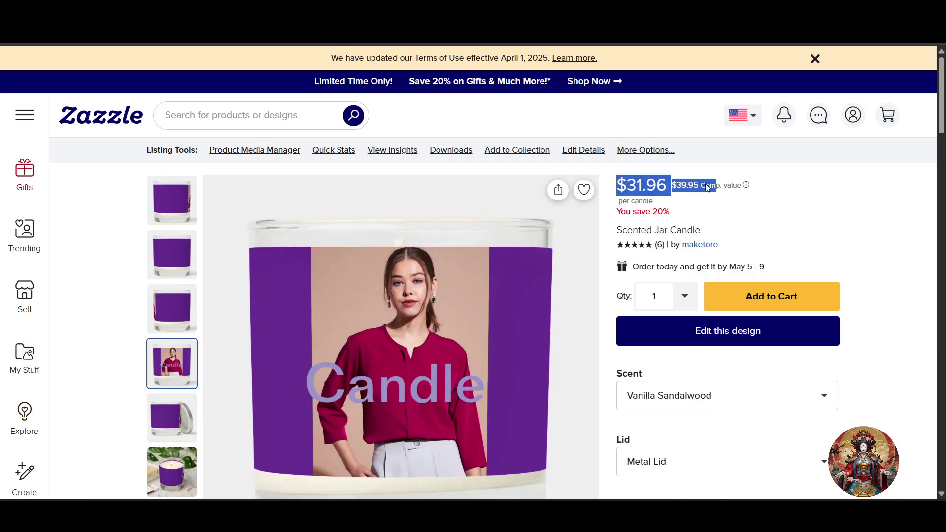
scroll(693, 234, "down", 5)
scroll(650, 306, "up", 4)
scroll(651, 306, "down", 2)
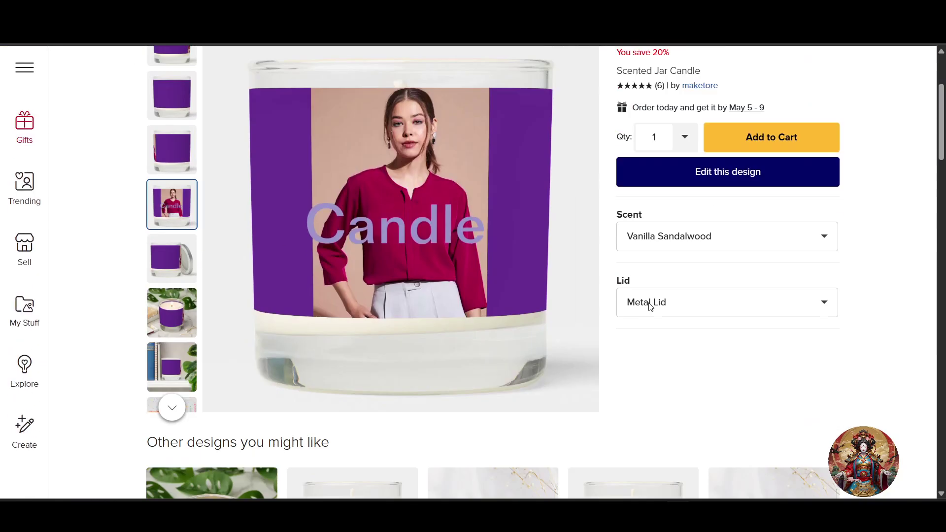
scroll(668, 295, "down", 2)
scroll(677, 304, "up", 1)
scroll(672, 310, "down", 8)
scroll(646, 316, "up", 4)
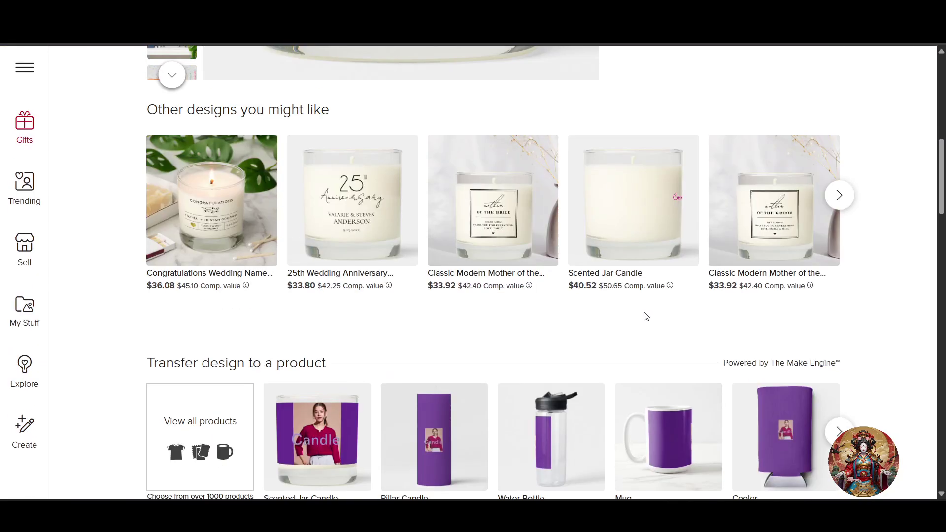
scroll(646, 316, "up", 10)
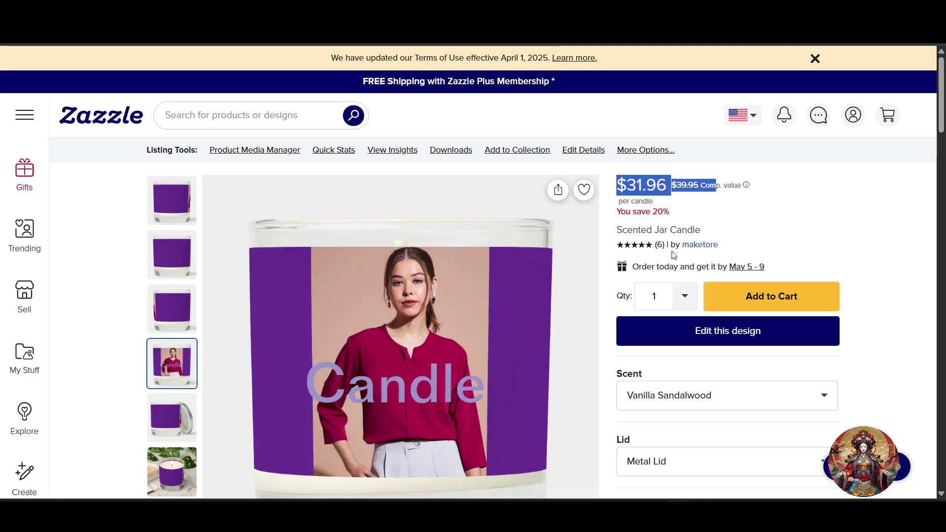